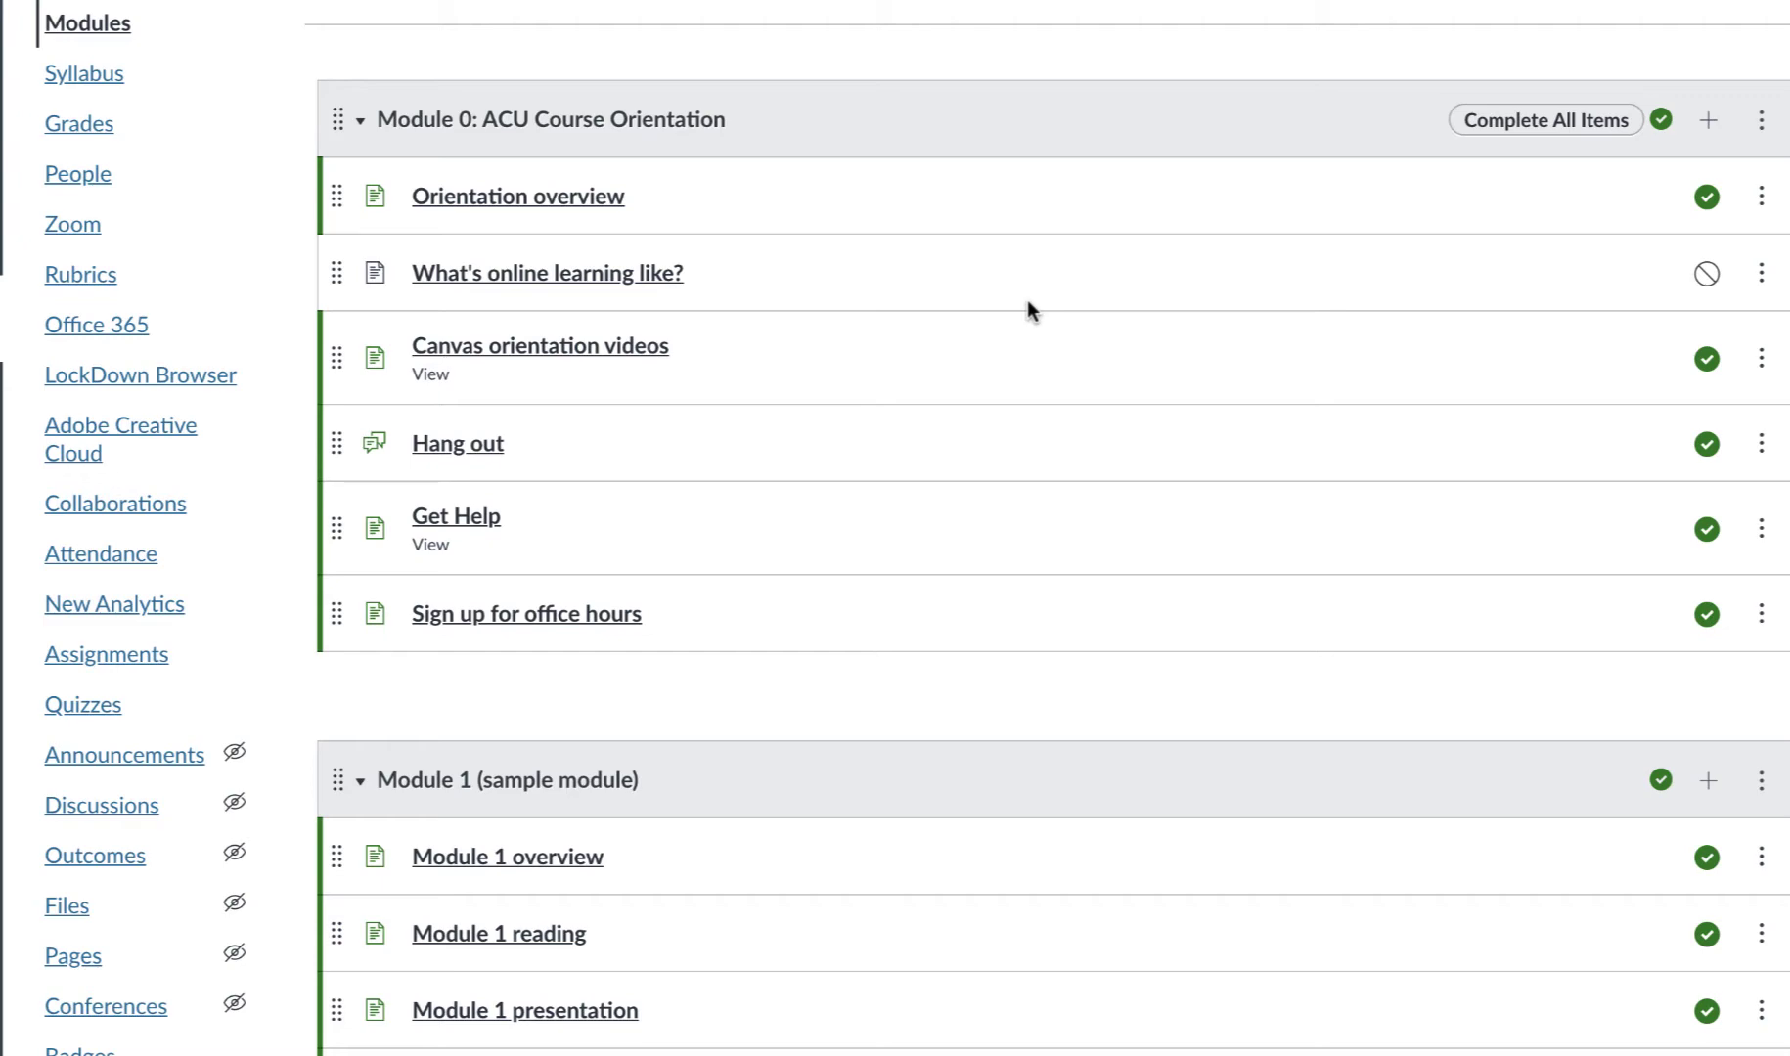
# Add a new assignment named 'Paper for Module 2' to the end of Module 2.
pyautogui.scroll(-9, 1027, 301)
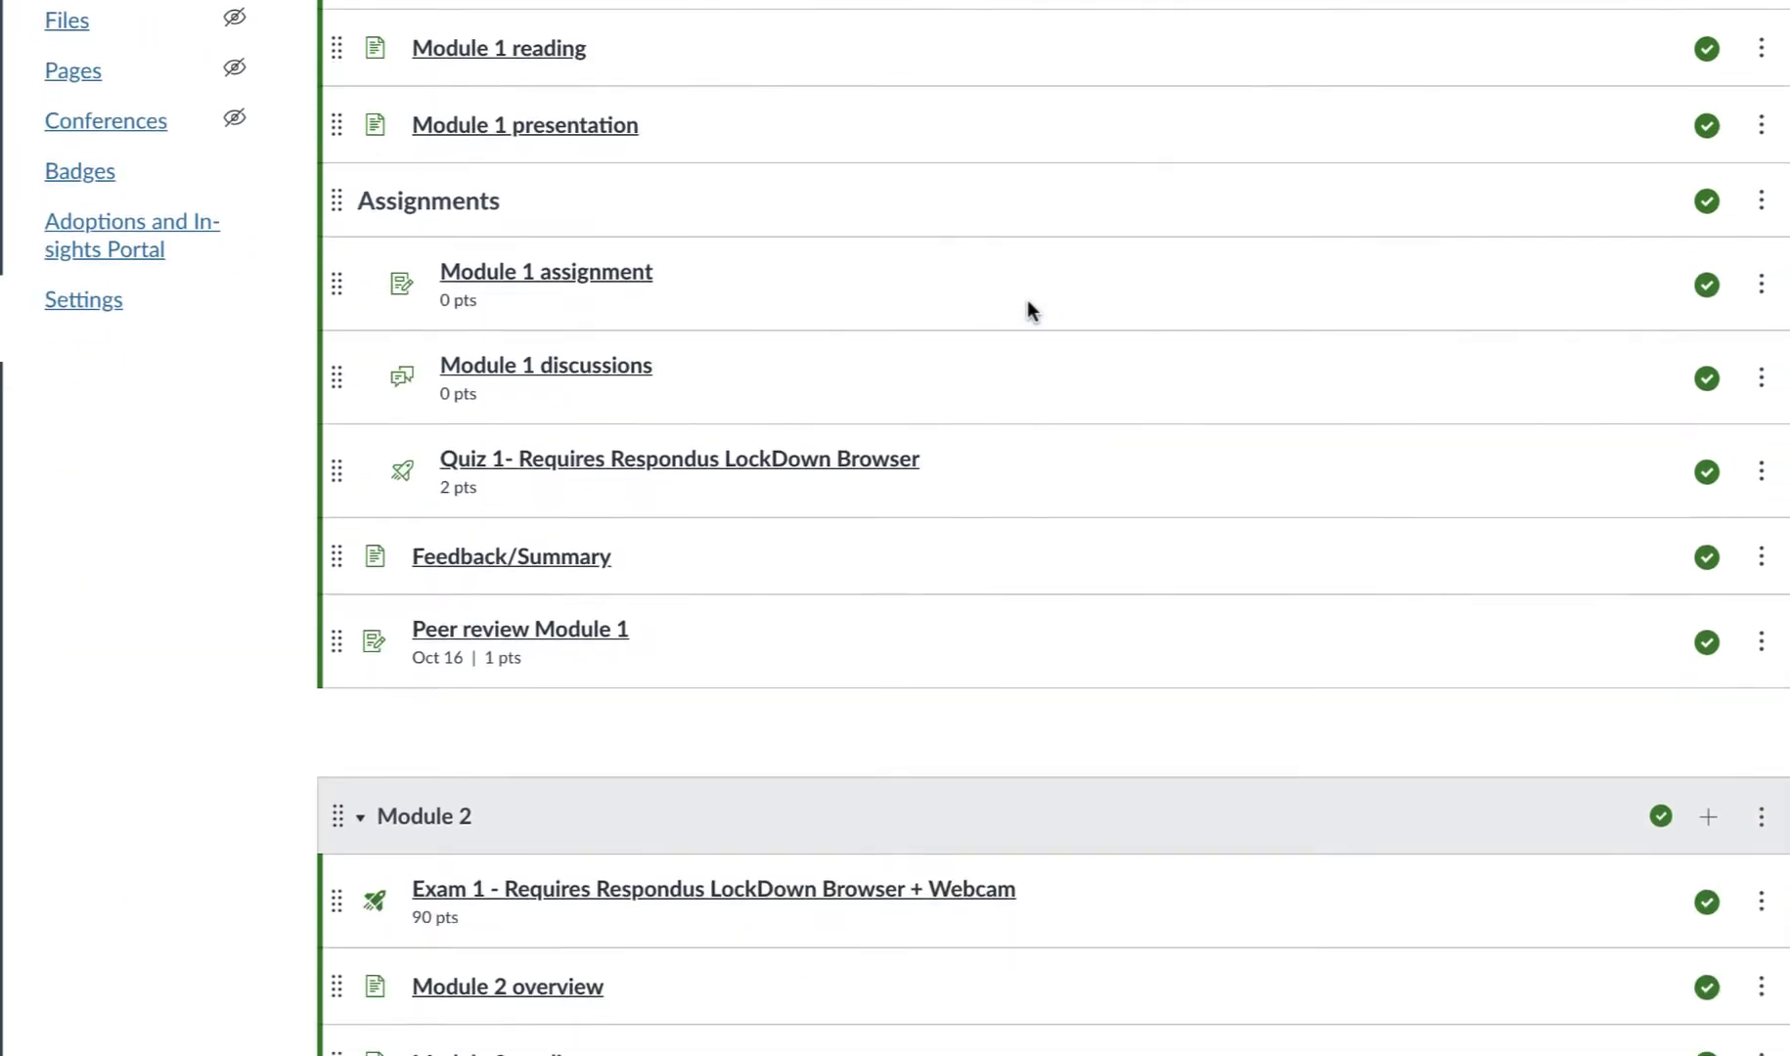
pyautogui.scroll(-6, 1026, 299)
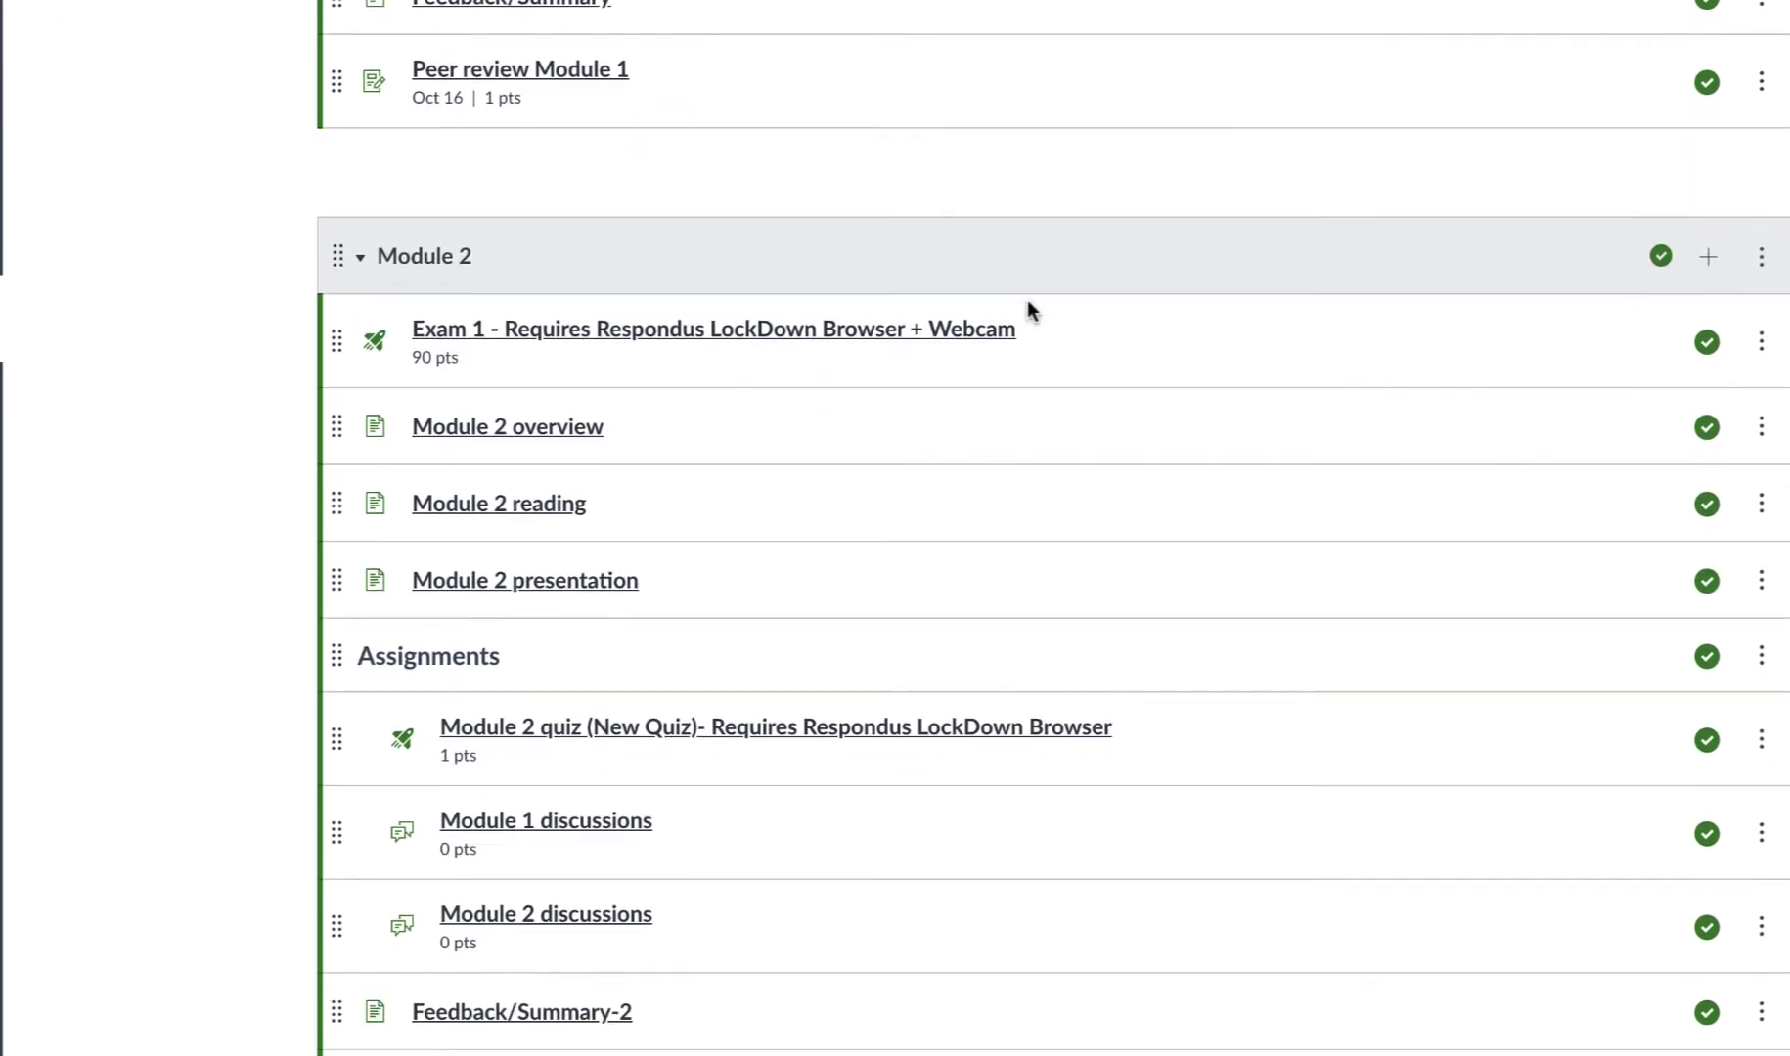
pyautogui.scroll(1, 1027, 303)
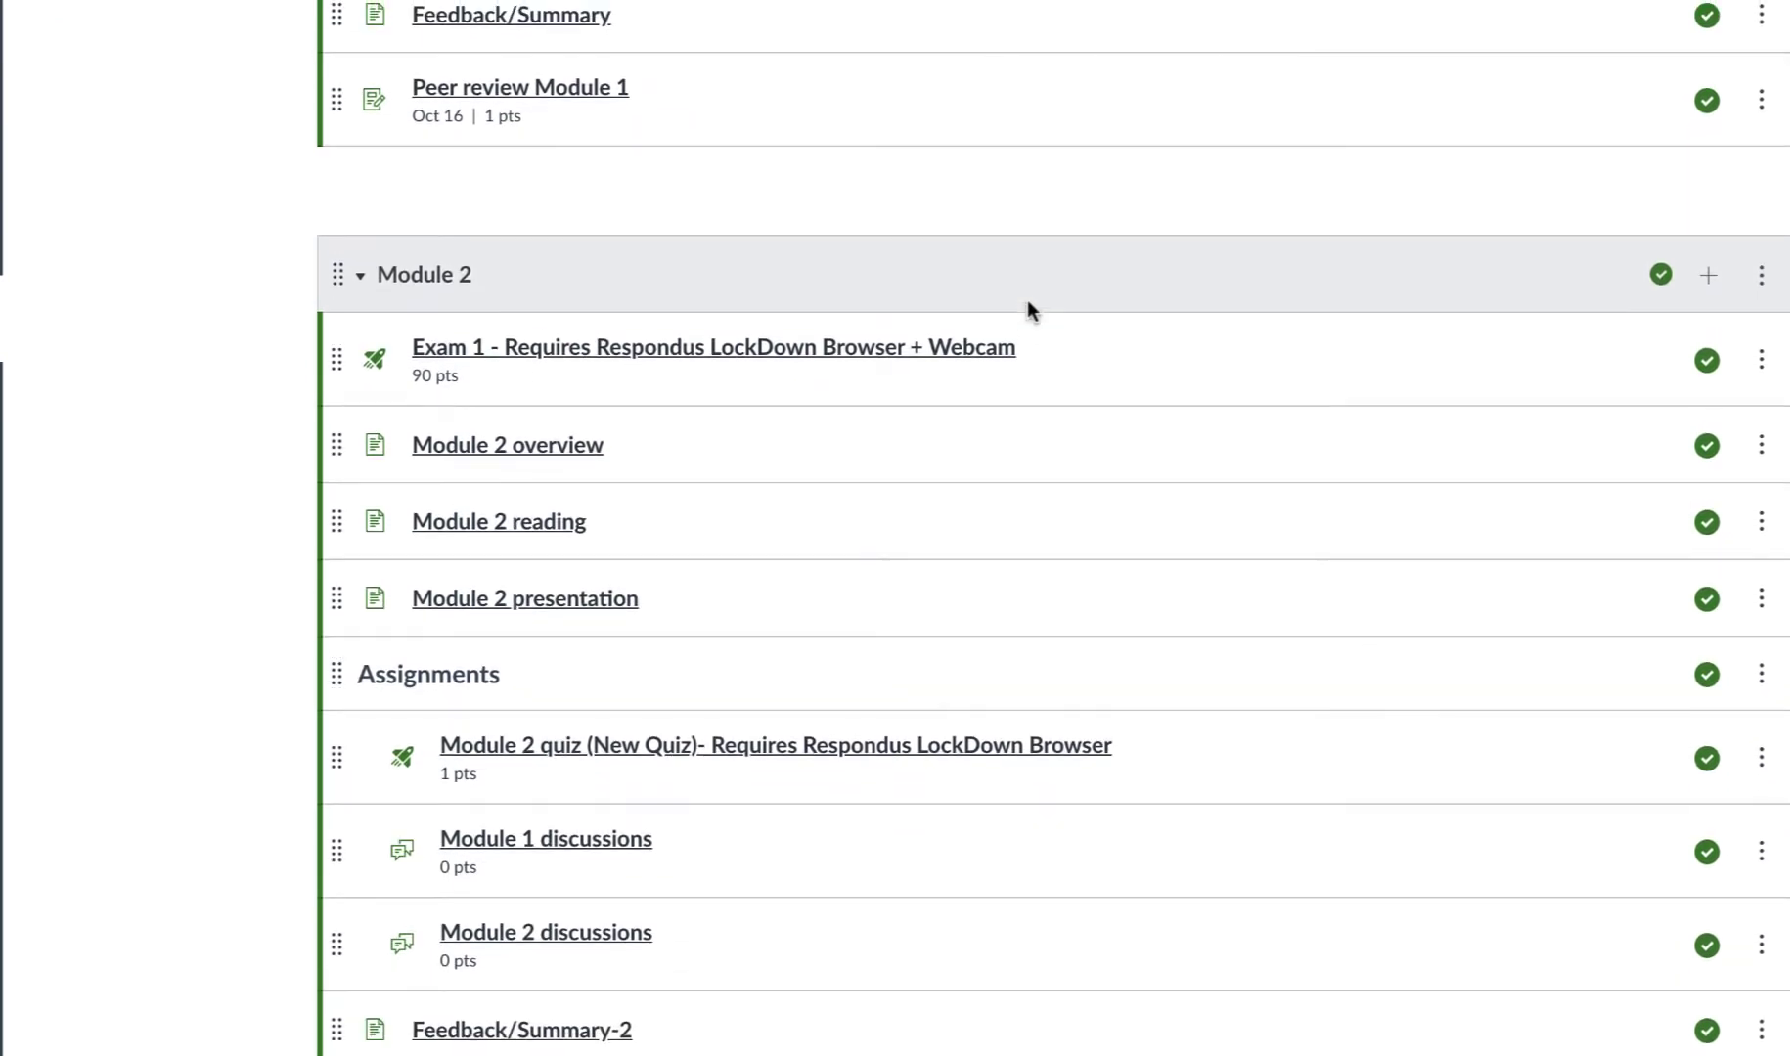
pyautogui.click(1708, 277)
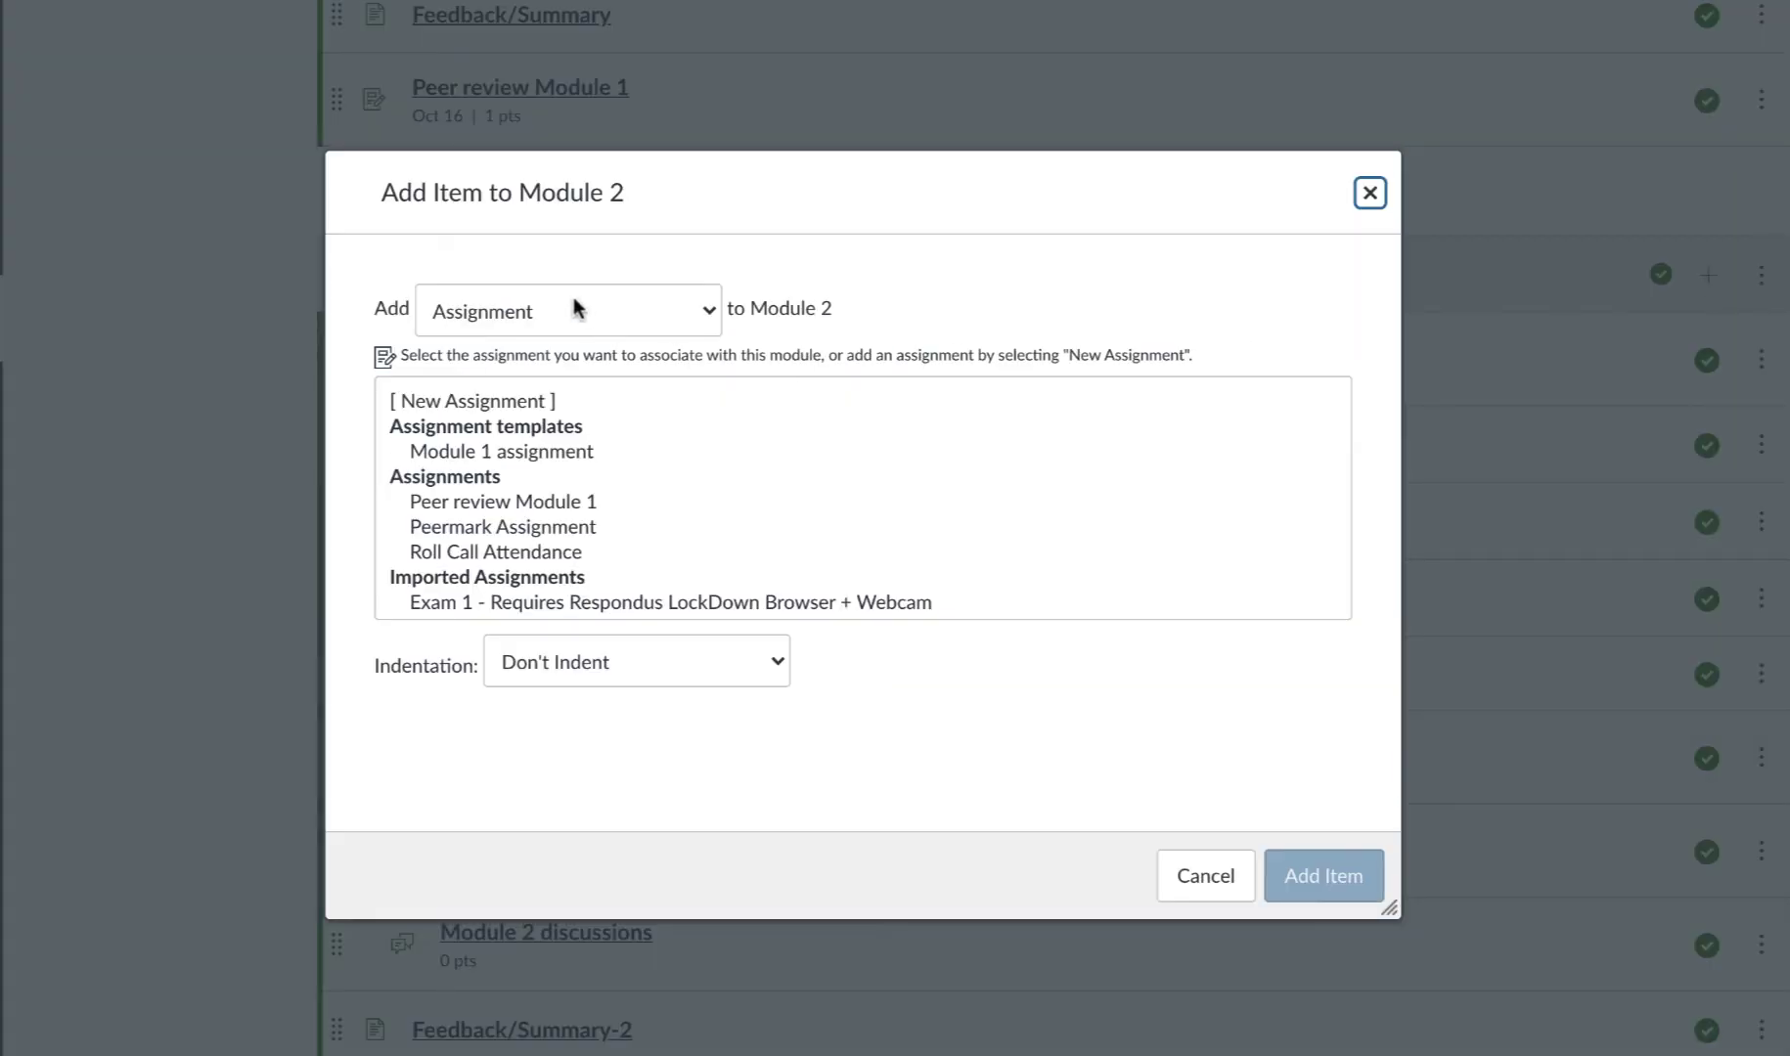
pyautogui.click(489, 413)
pyautogui.write('Paper for Module 2')
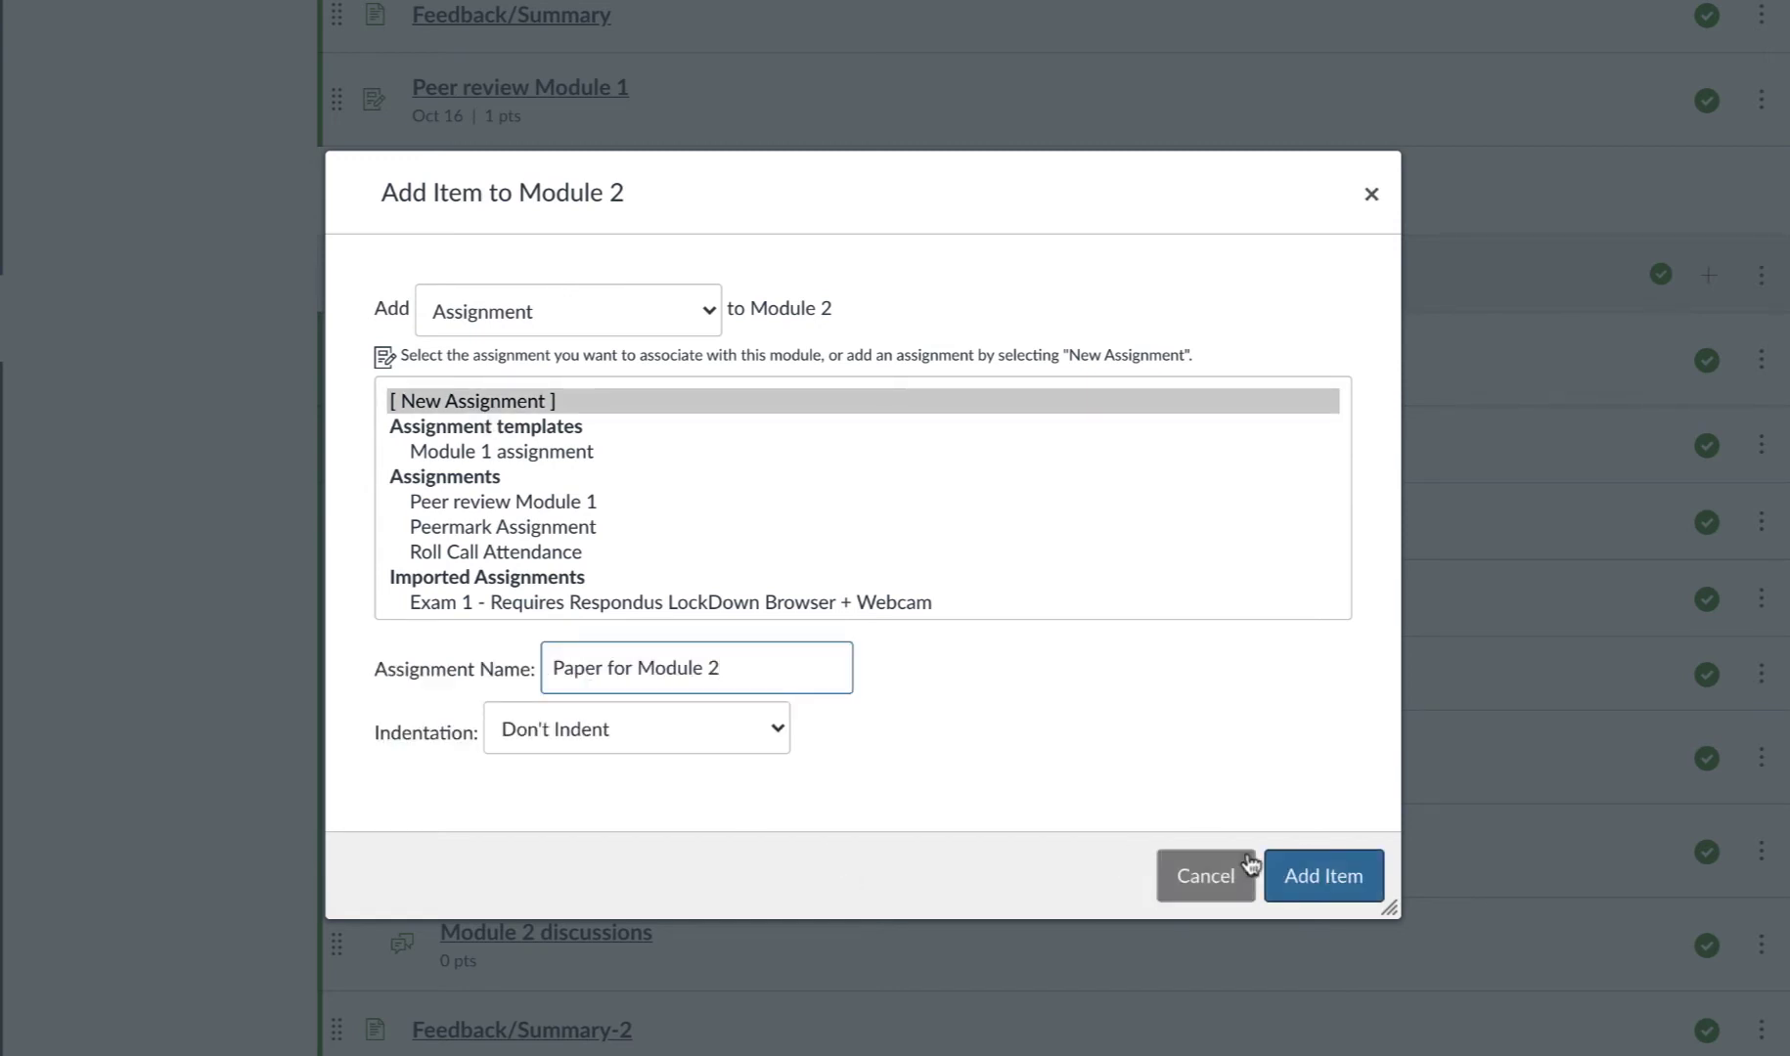
pyautogui.click(1318, 876)
pyautogui.scroll(-3, 1154, 780)
pyautogui.scroll(-2, 1153, 774)
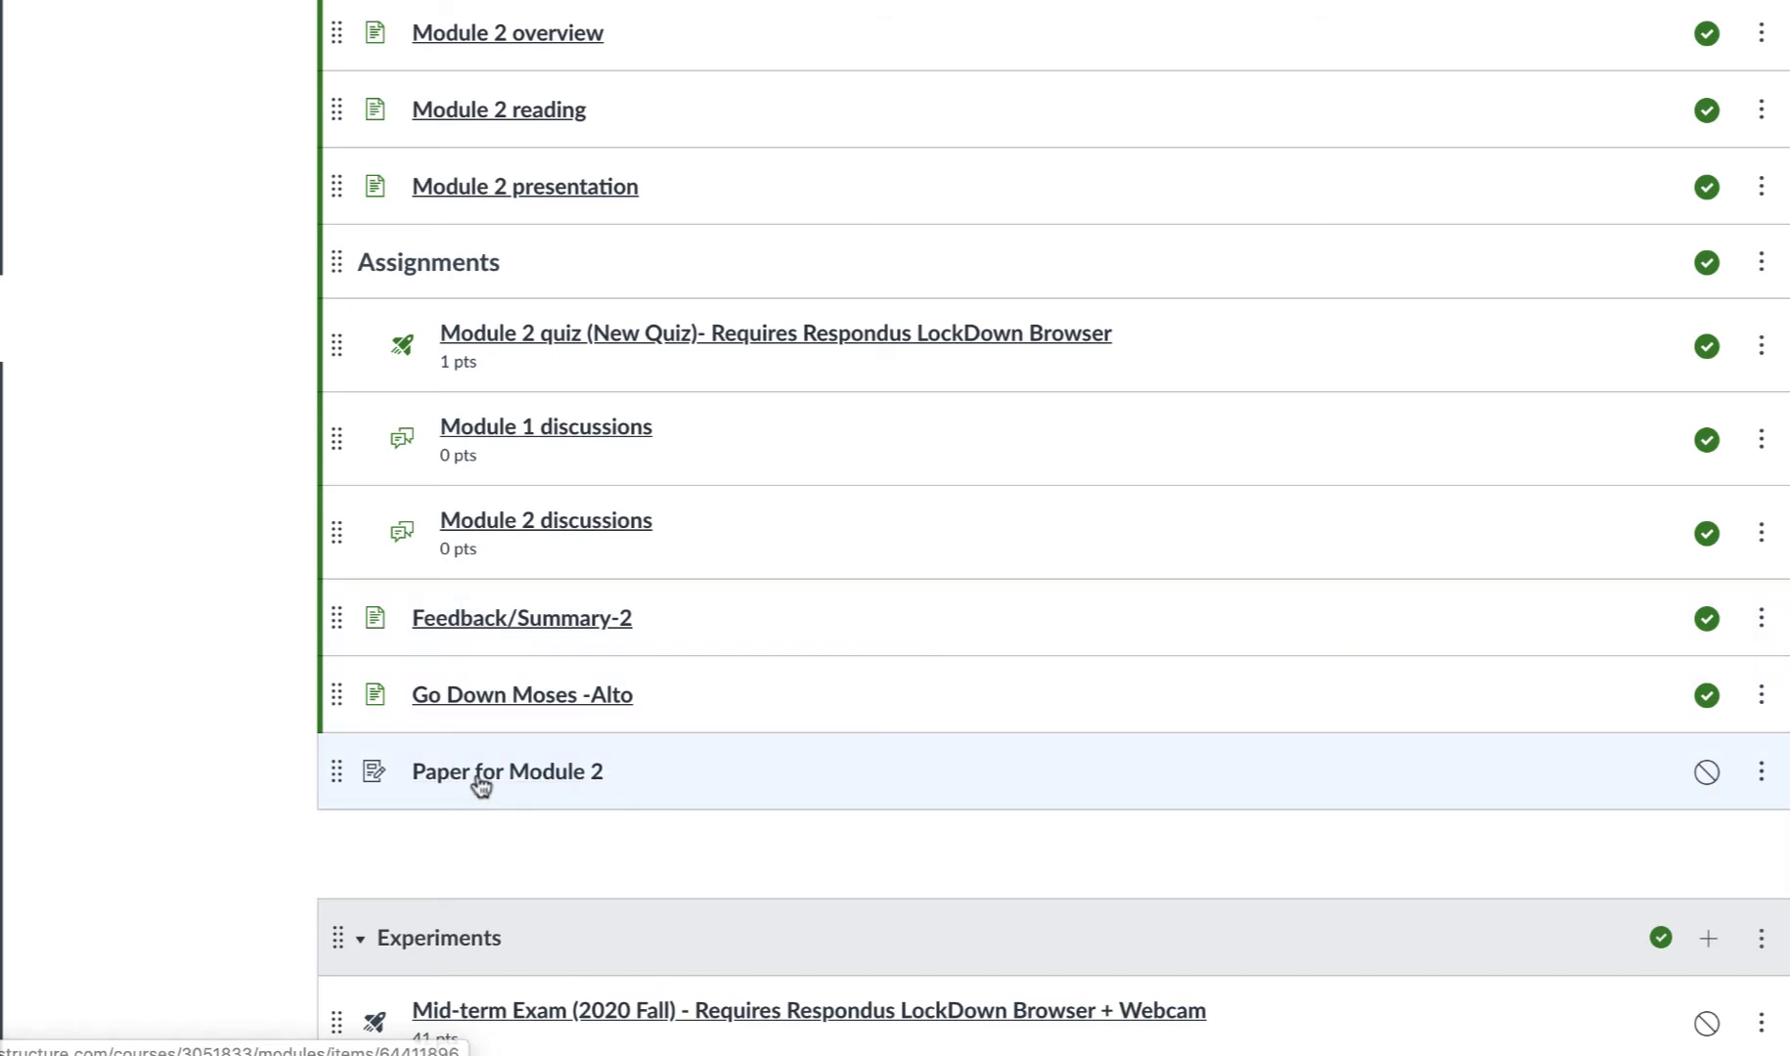
# Open the Paper for Module 2 assignment and start editing it.
pyautogui.click(482, 783)
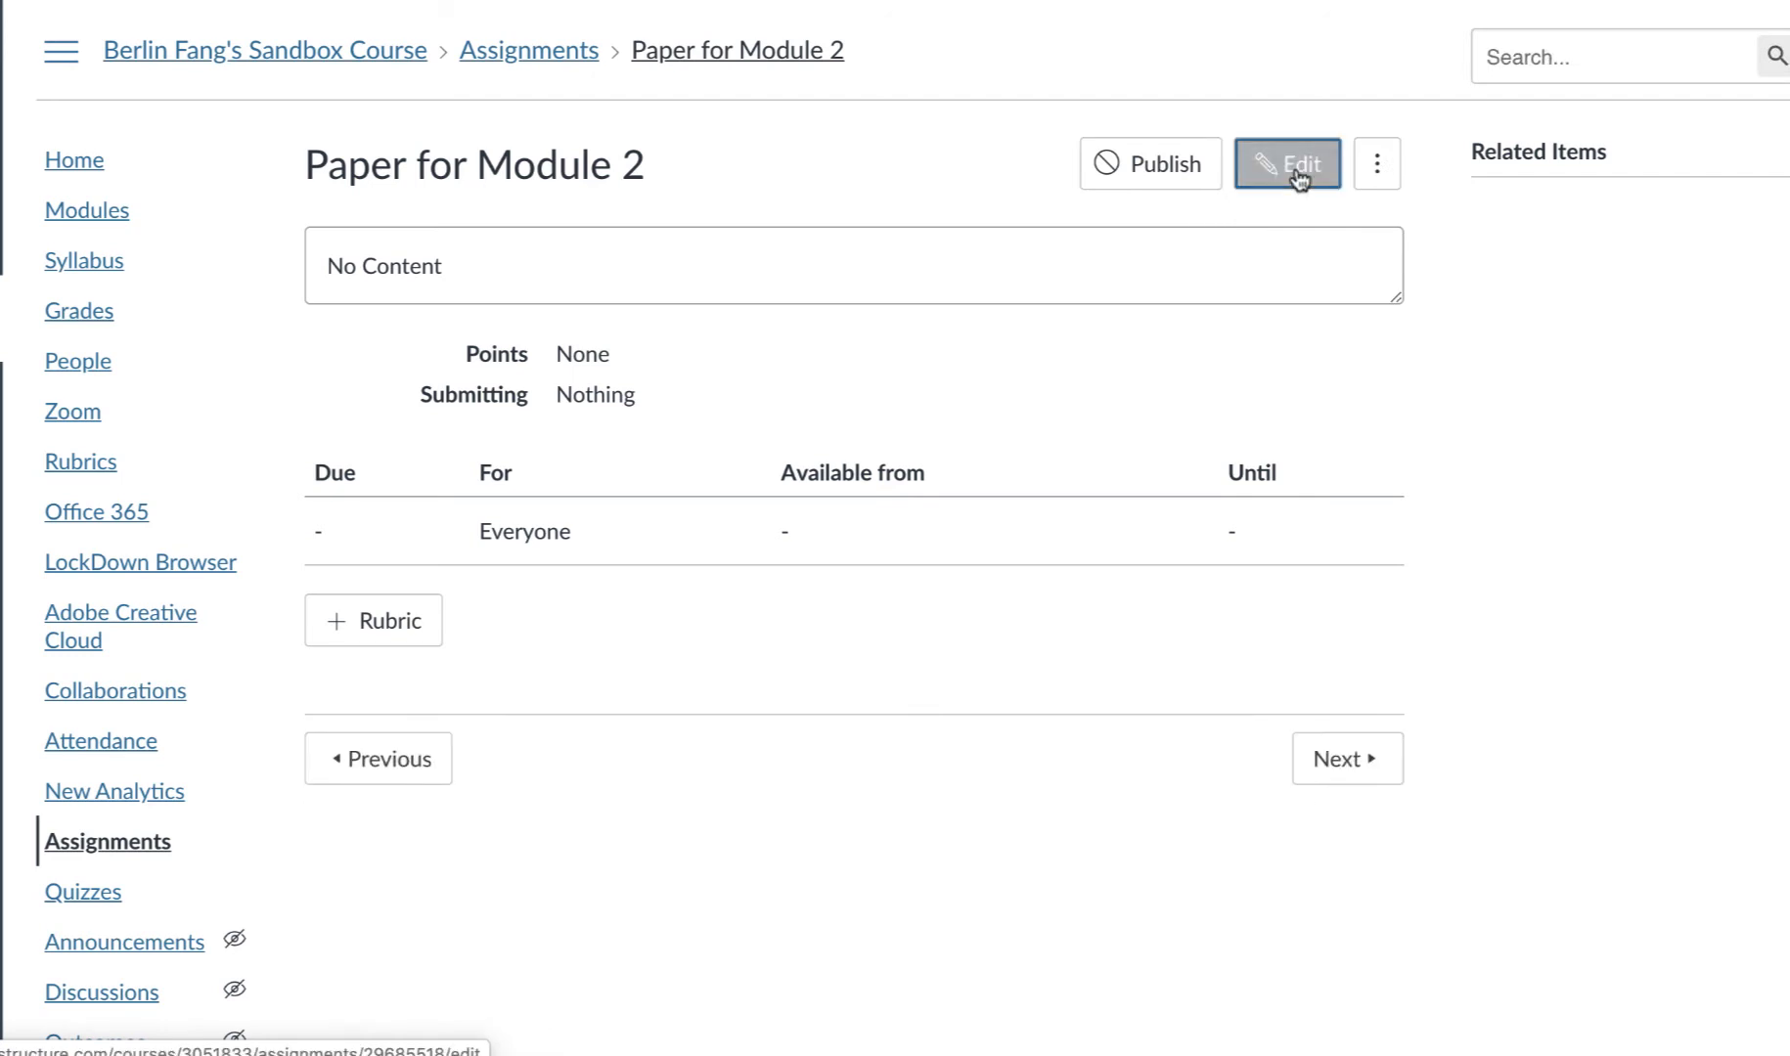
pyautogui.click(1293, 171)
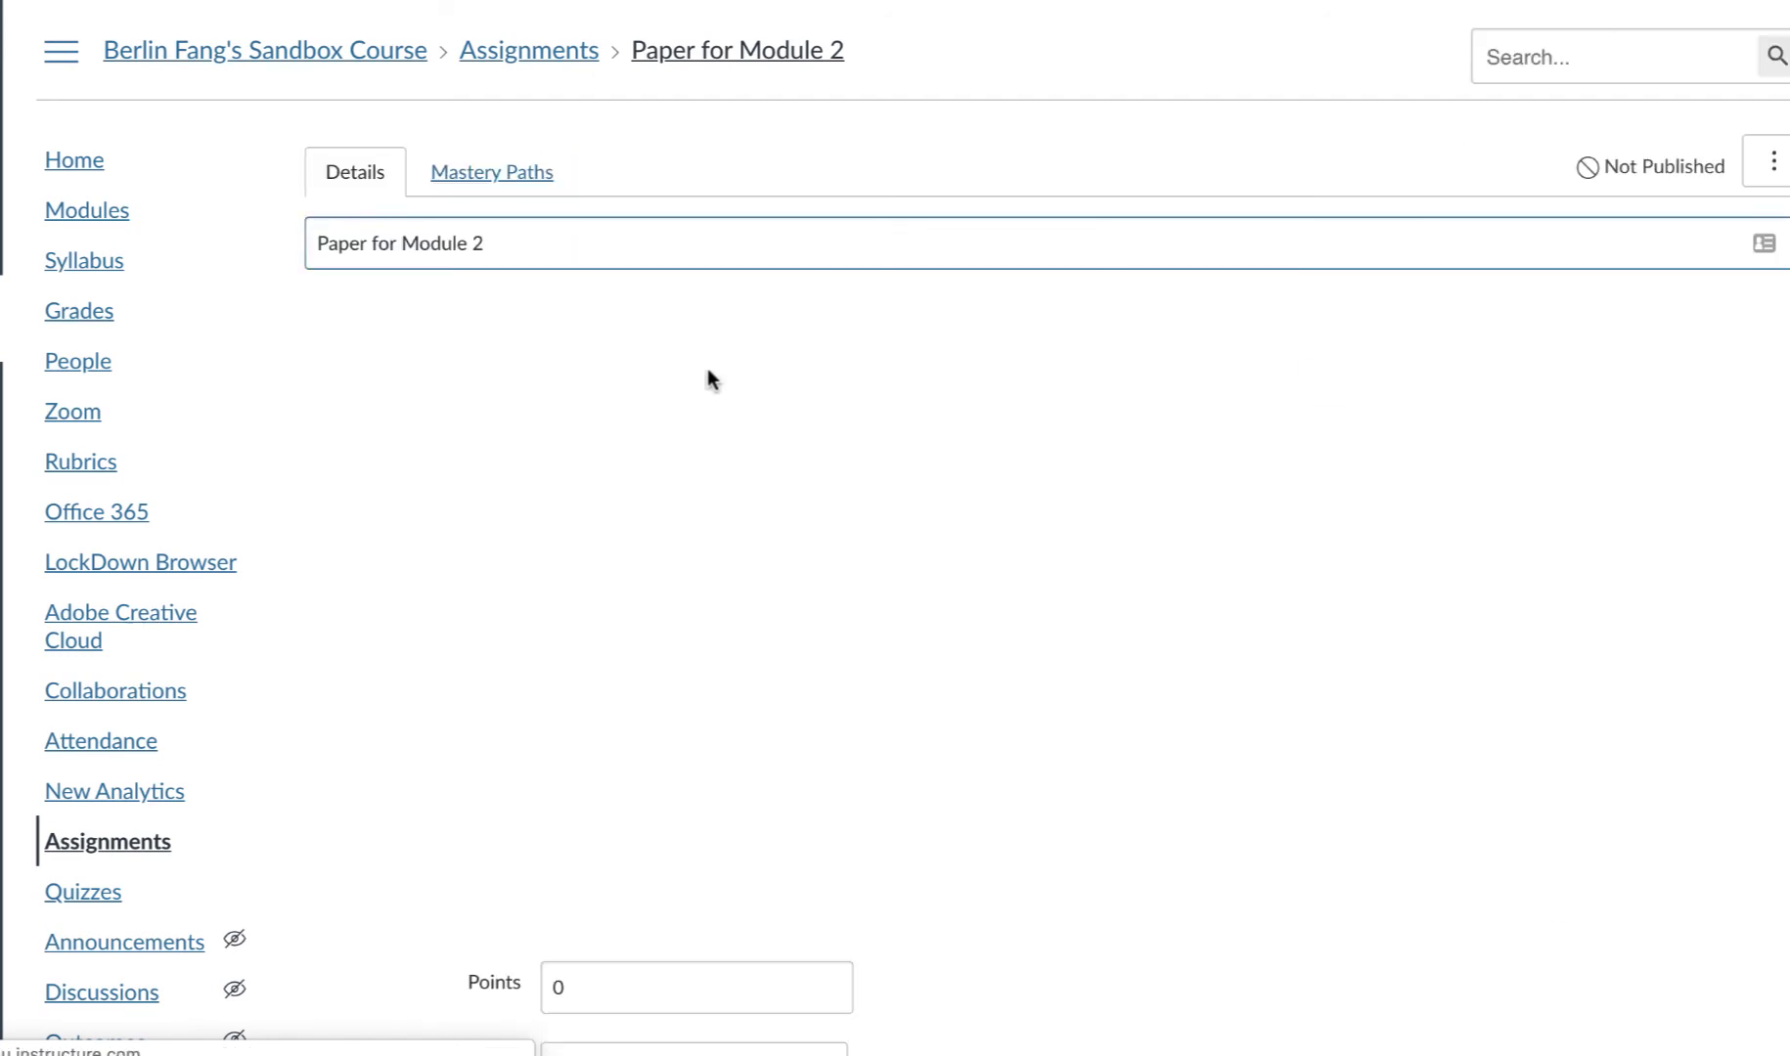
pyautogui.scroll(-2, 613, 671)
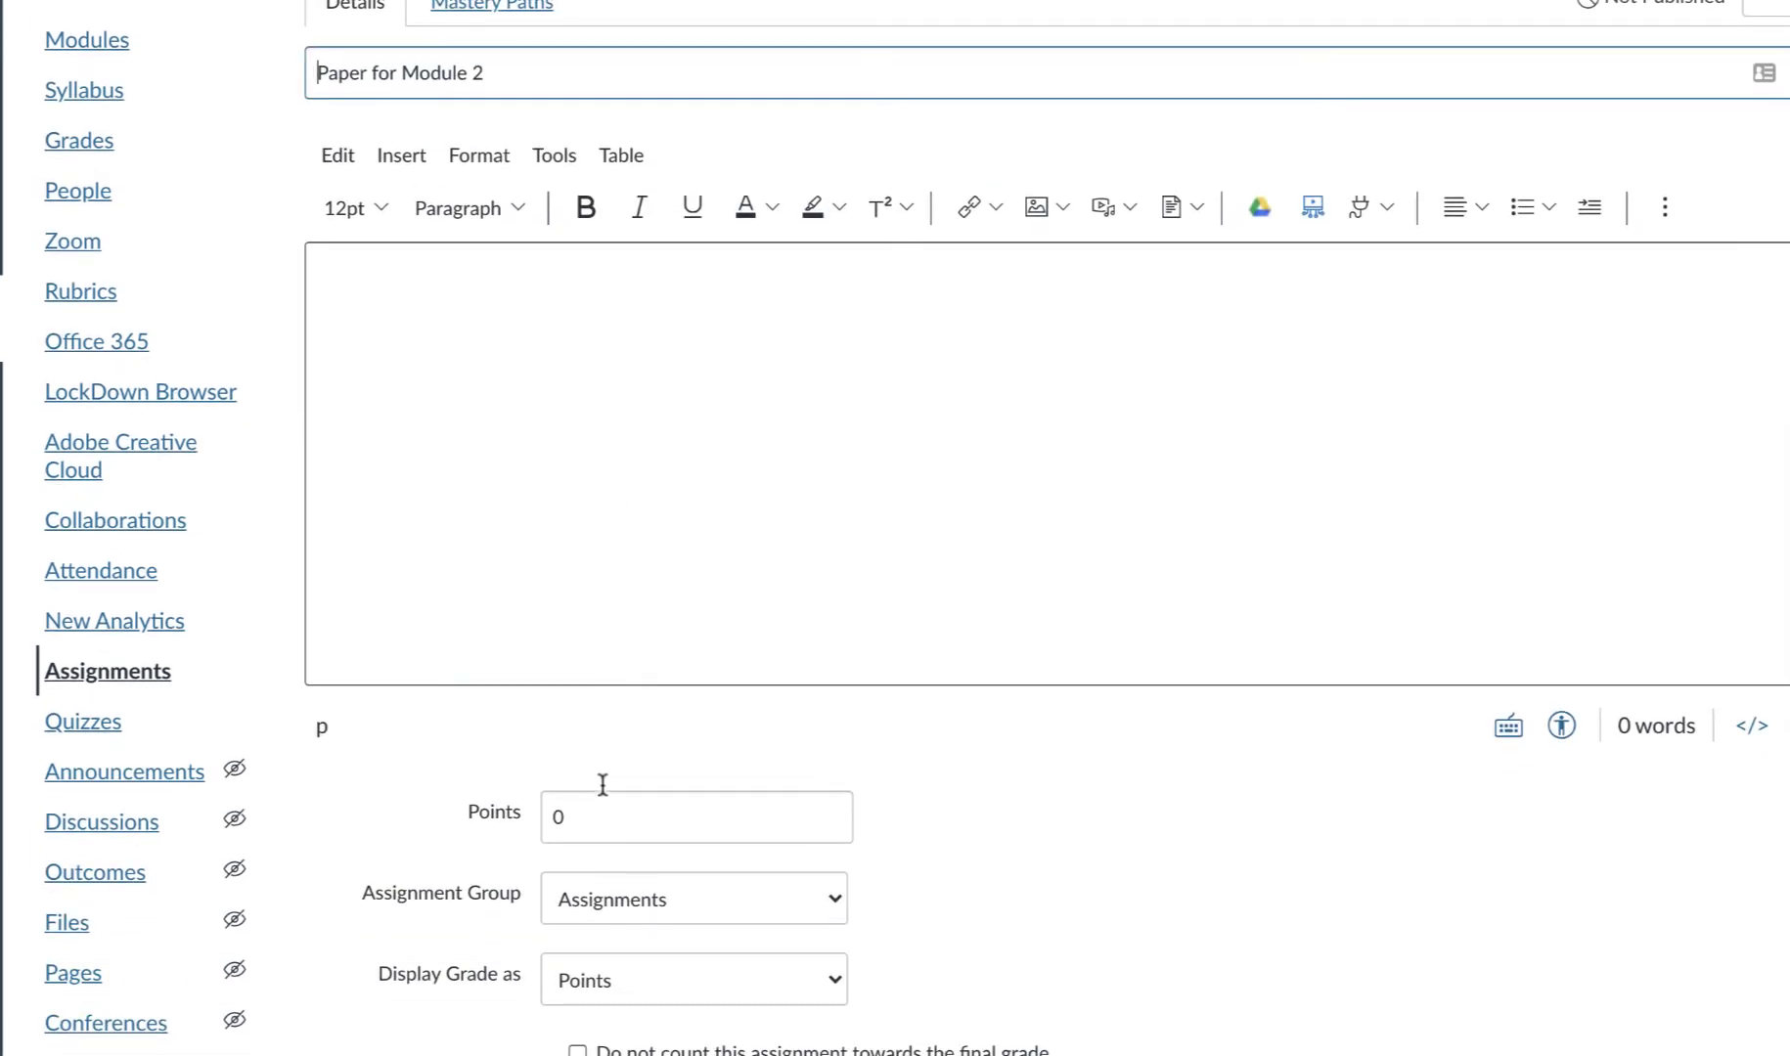
# Set the assignment's Points to 100.
pyautogui.doubleClick(602, 818)
pyautogui.write('100.0')
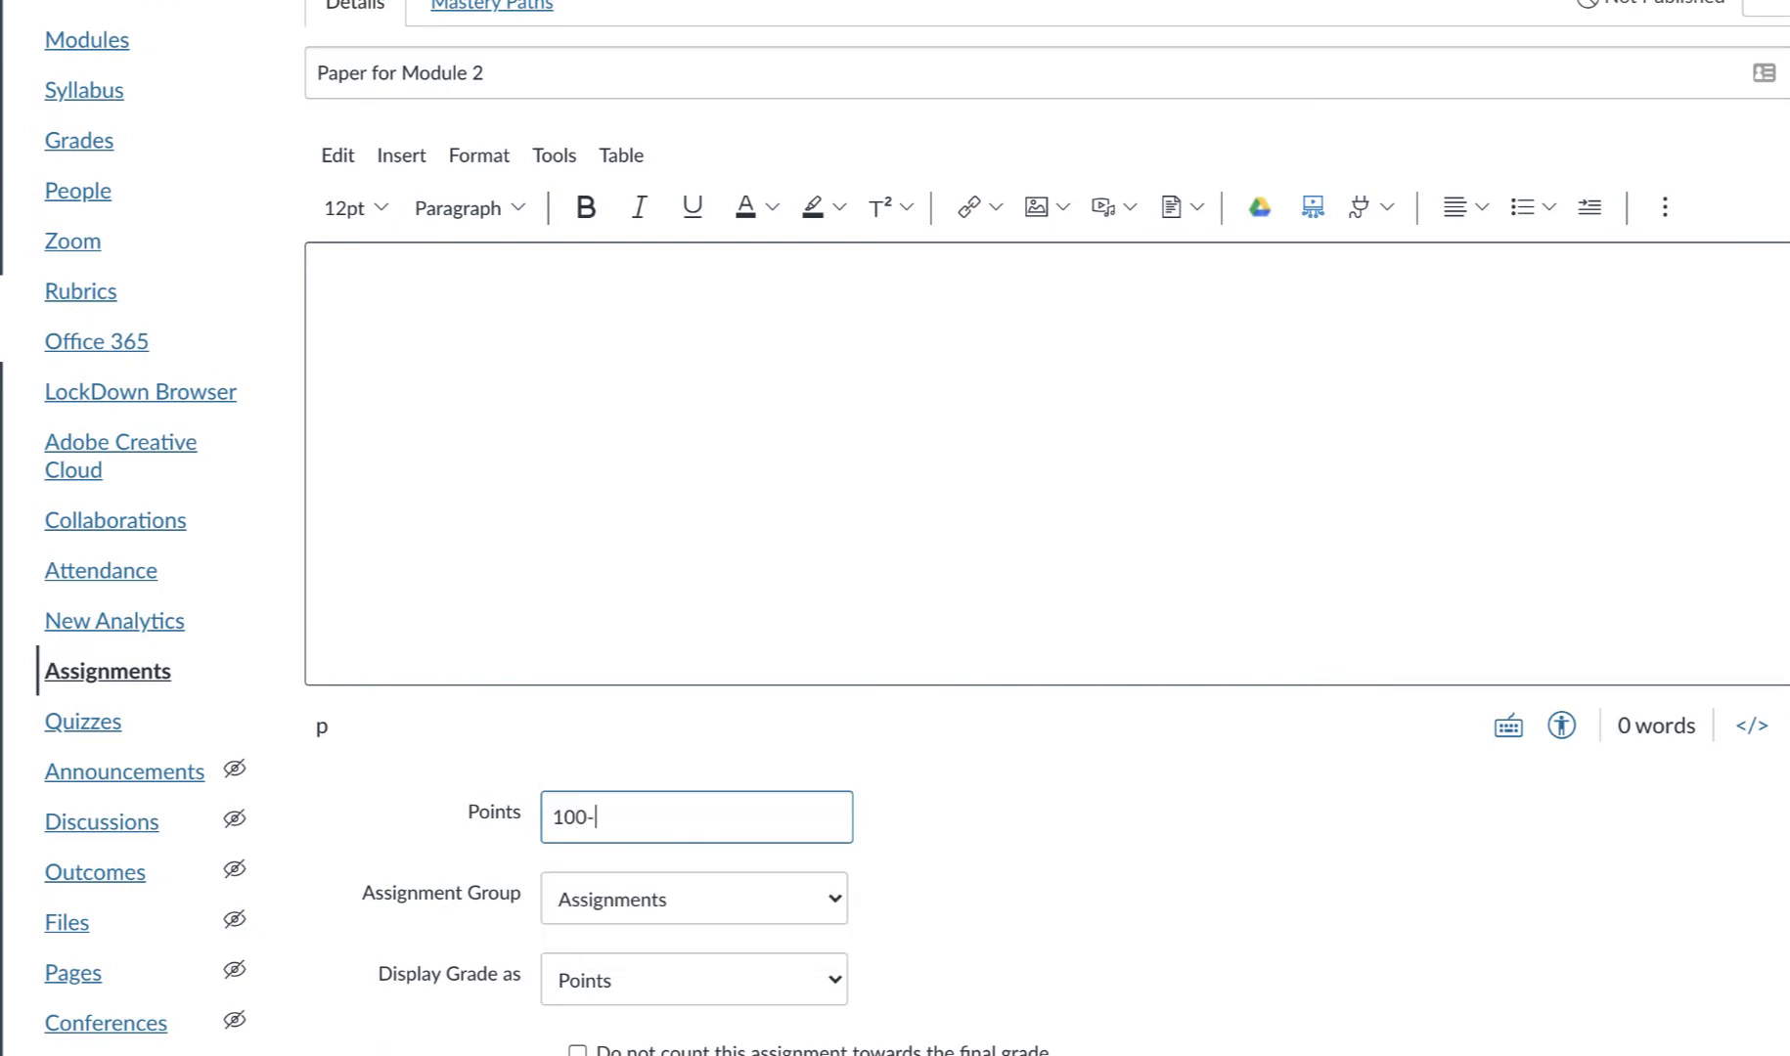
pyautogui.press('BackSpace')
pyautogui.press('BackSpace')
pyautogui.scroll(-2, 461, 393)
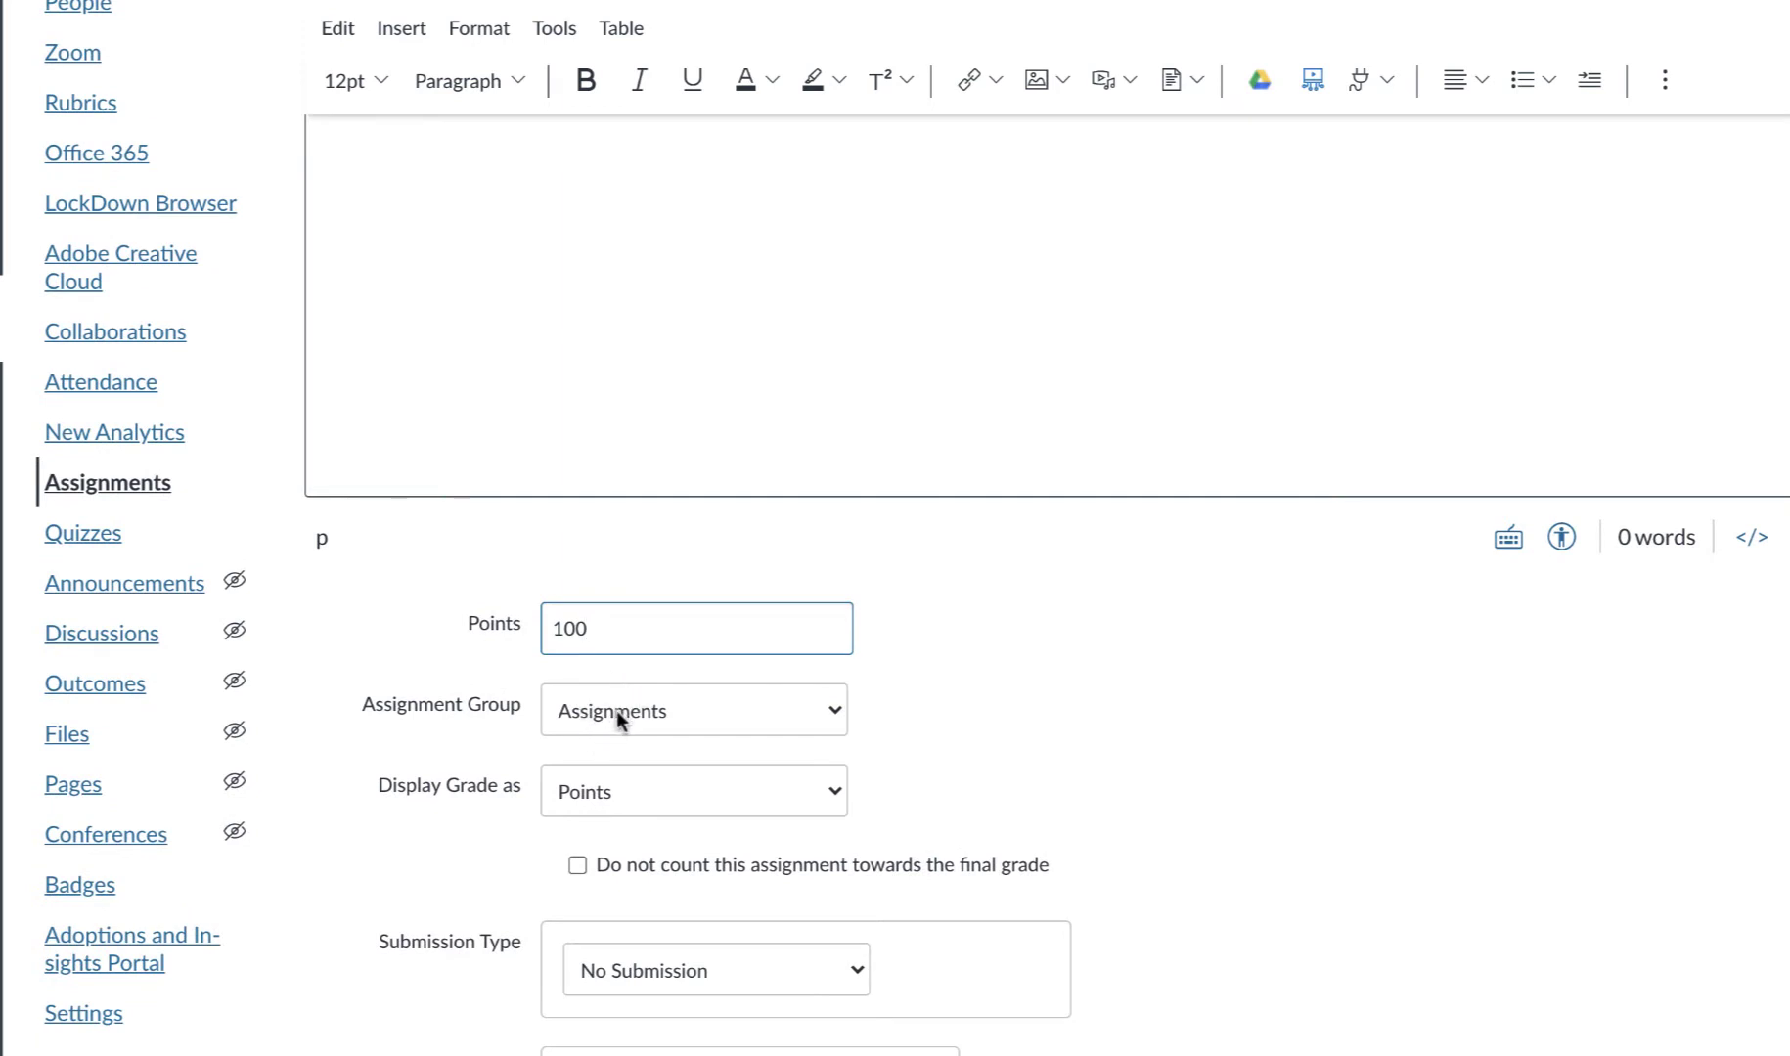
pyautogui.scroll(-1, 616, 709)
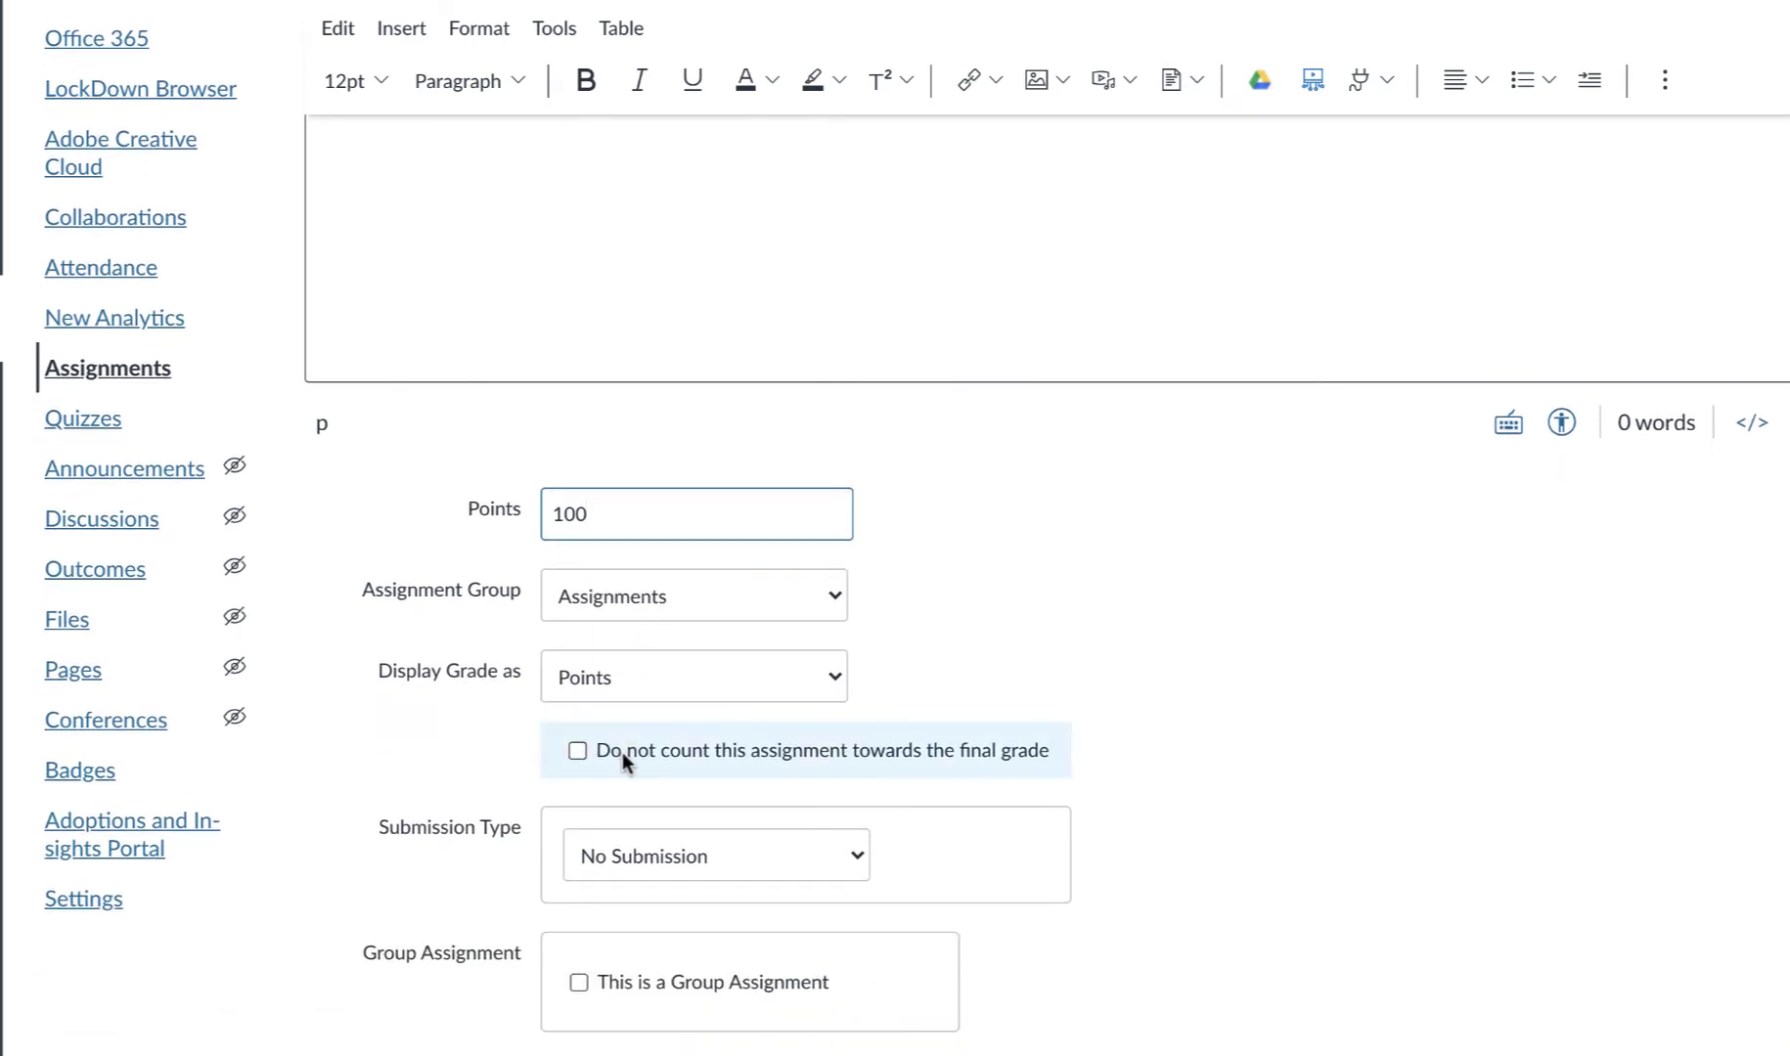
pyautogui.scroll(-2, 622, 752)
# Set submission type to External Tool using Turnitin Feedback Studio.
pyautogui.click(664, 684)
pyautogui.click(664, 760)
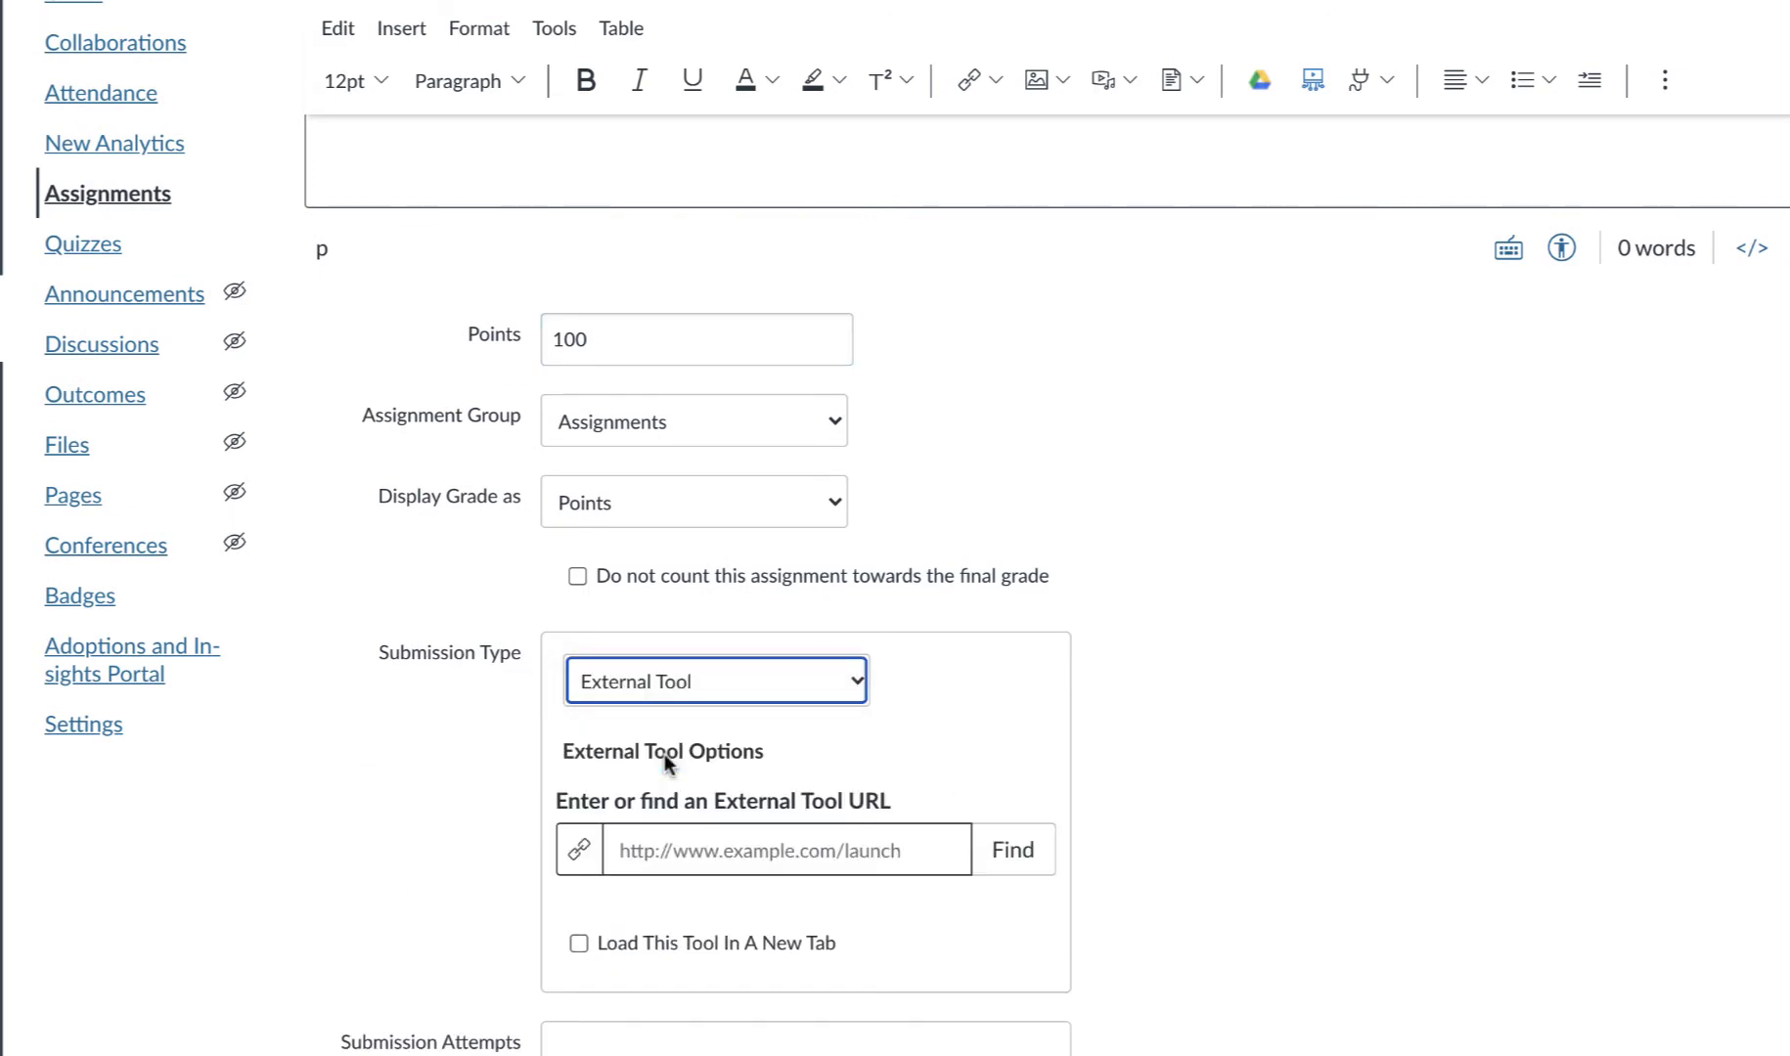
pyautogui.click(1014, 851)
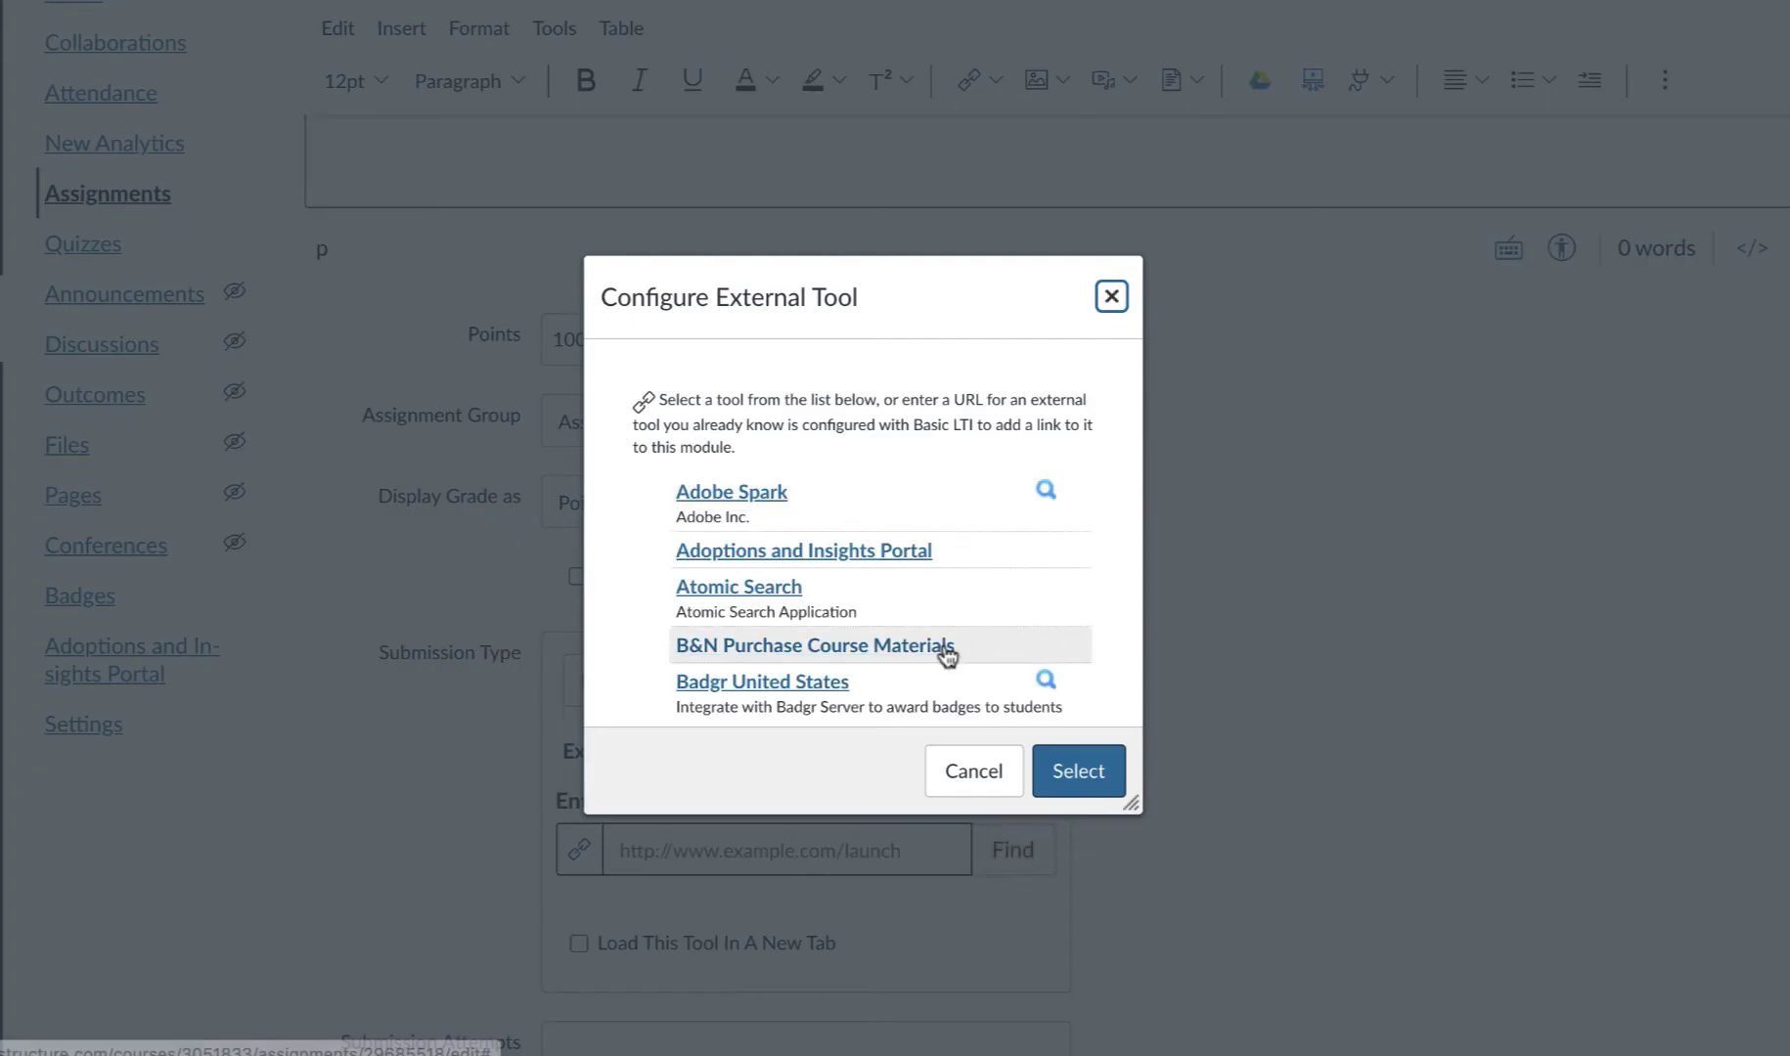
pyautogui.scroll(-6, 878, 614)
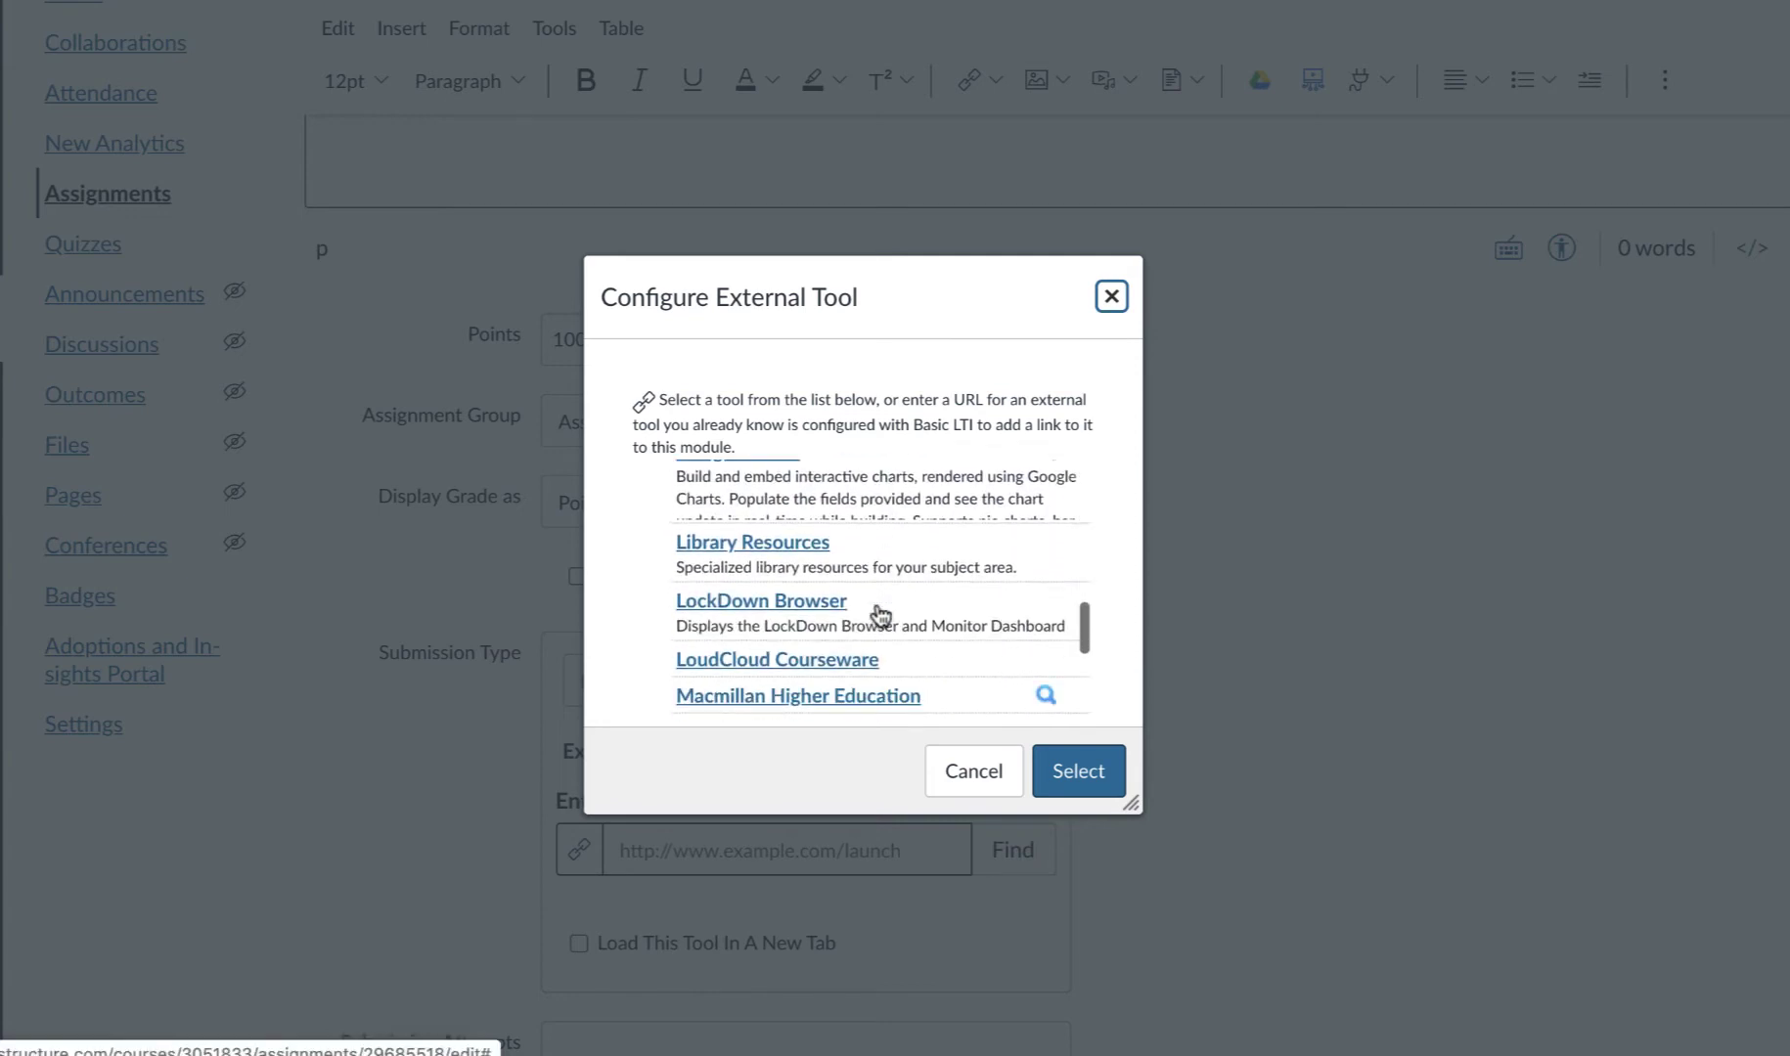
pyautogui.scroll(-10, 878, 614)
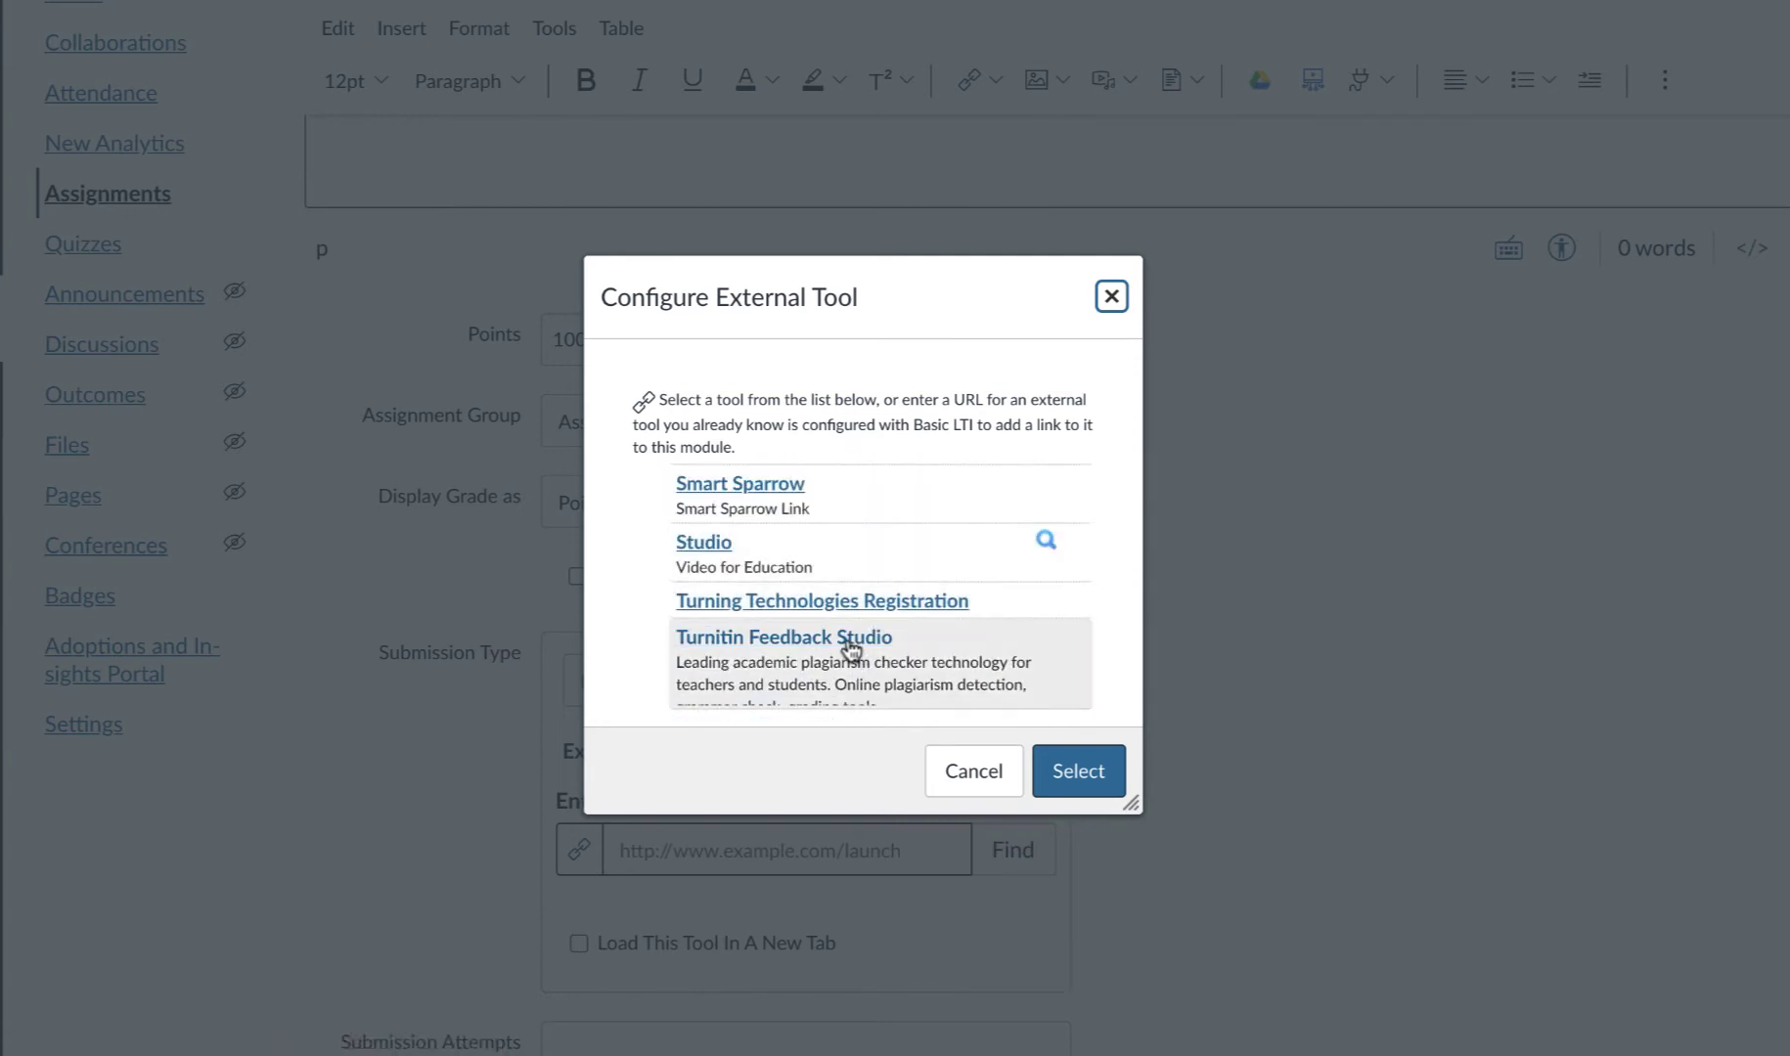
pyautogui.click(849, 649)
pyautogui.click(1066, 779)
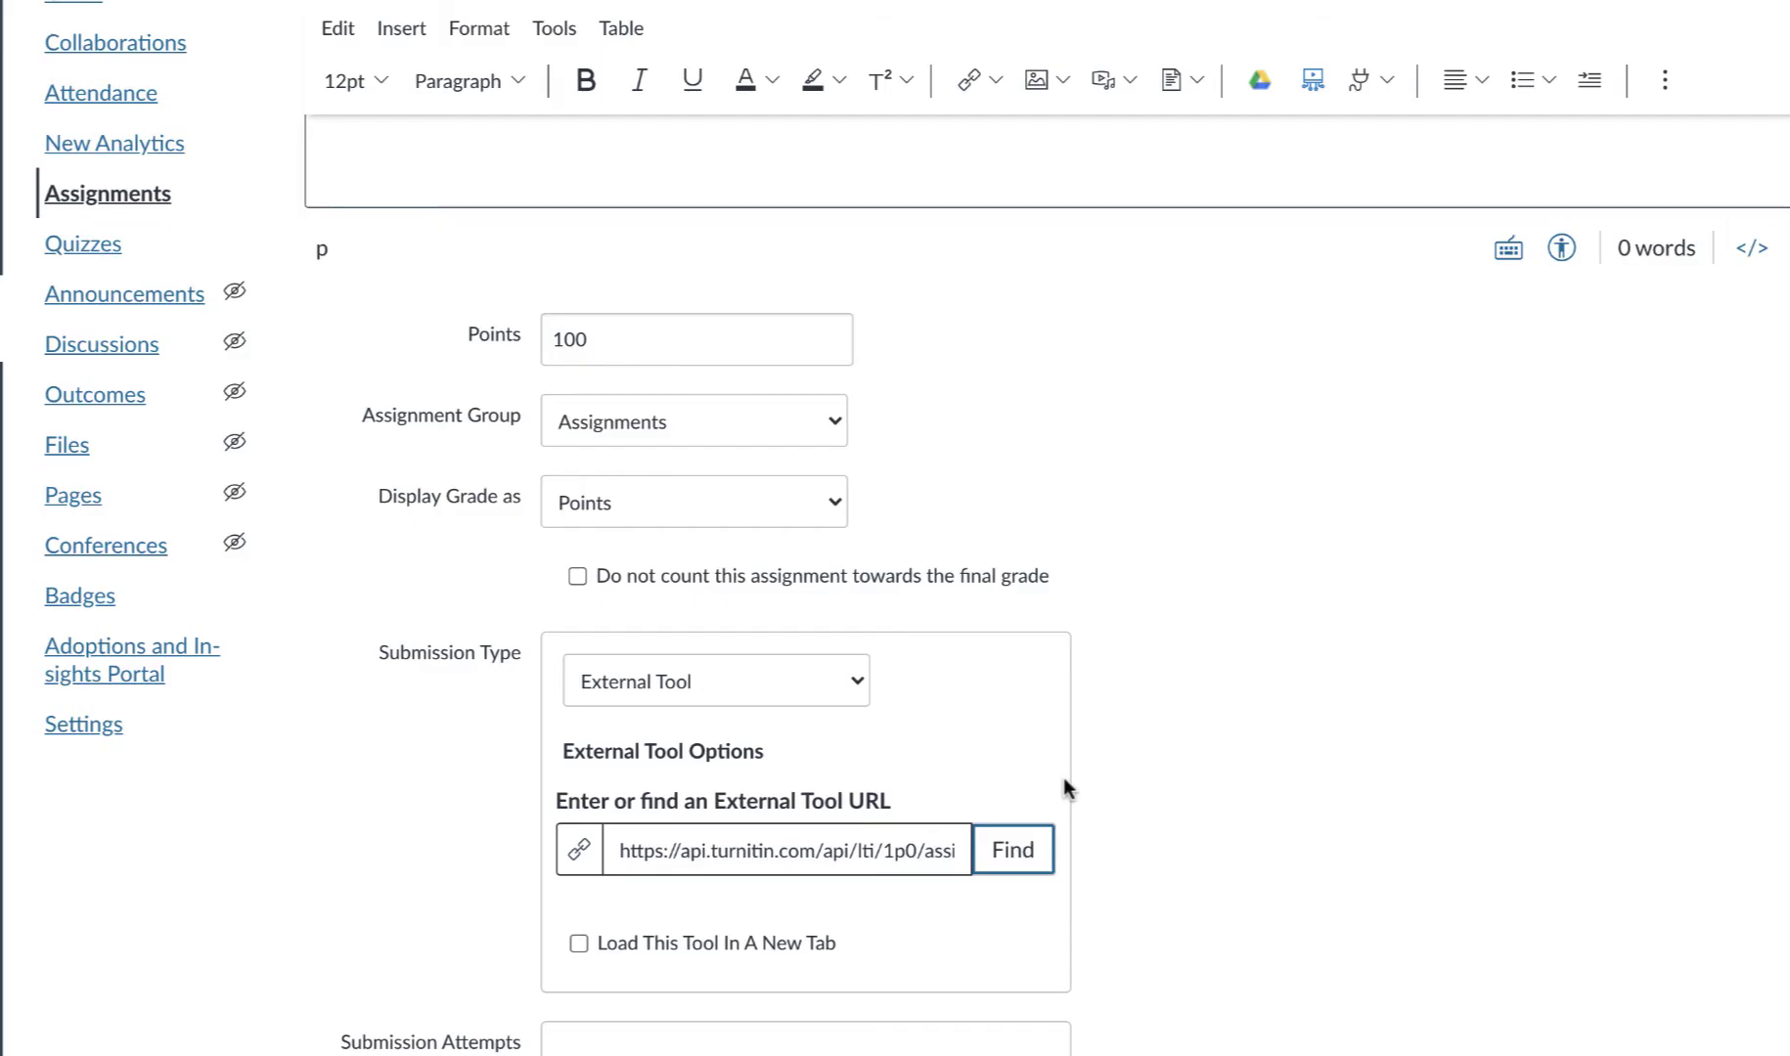
pyautogui.scroll(-6, 1063, 777)
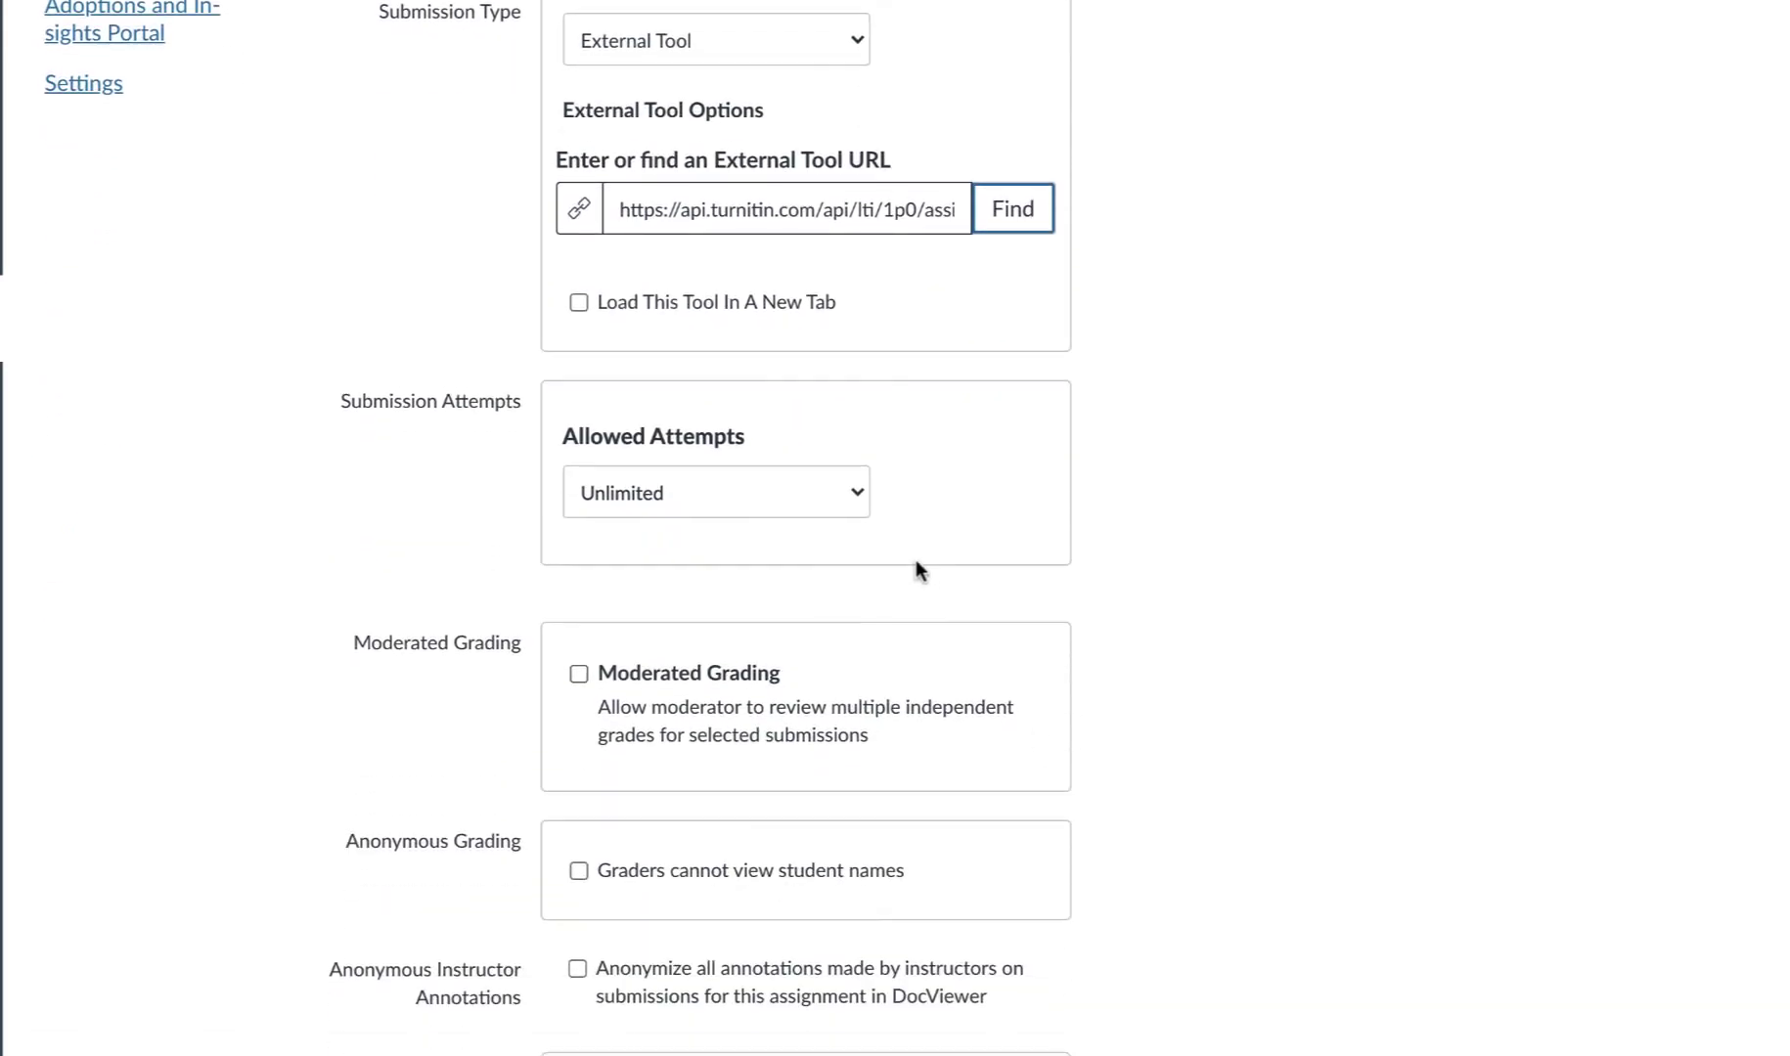
pyautogui.scroll(-1, 959, 500)
# Limit the allowed submission attempts, bringing the Assign section into view.
pyautogui.click(827, 383)
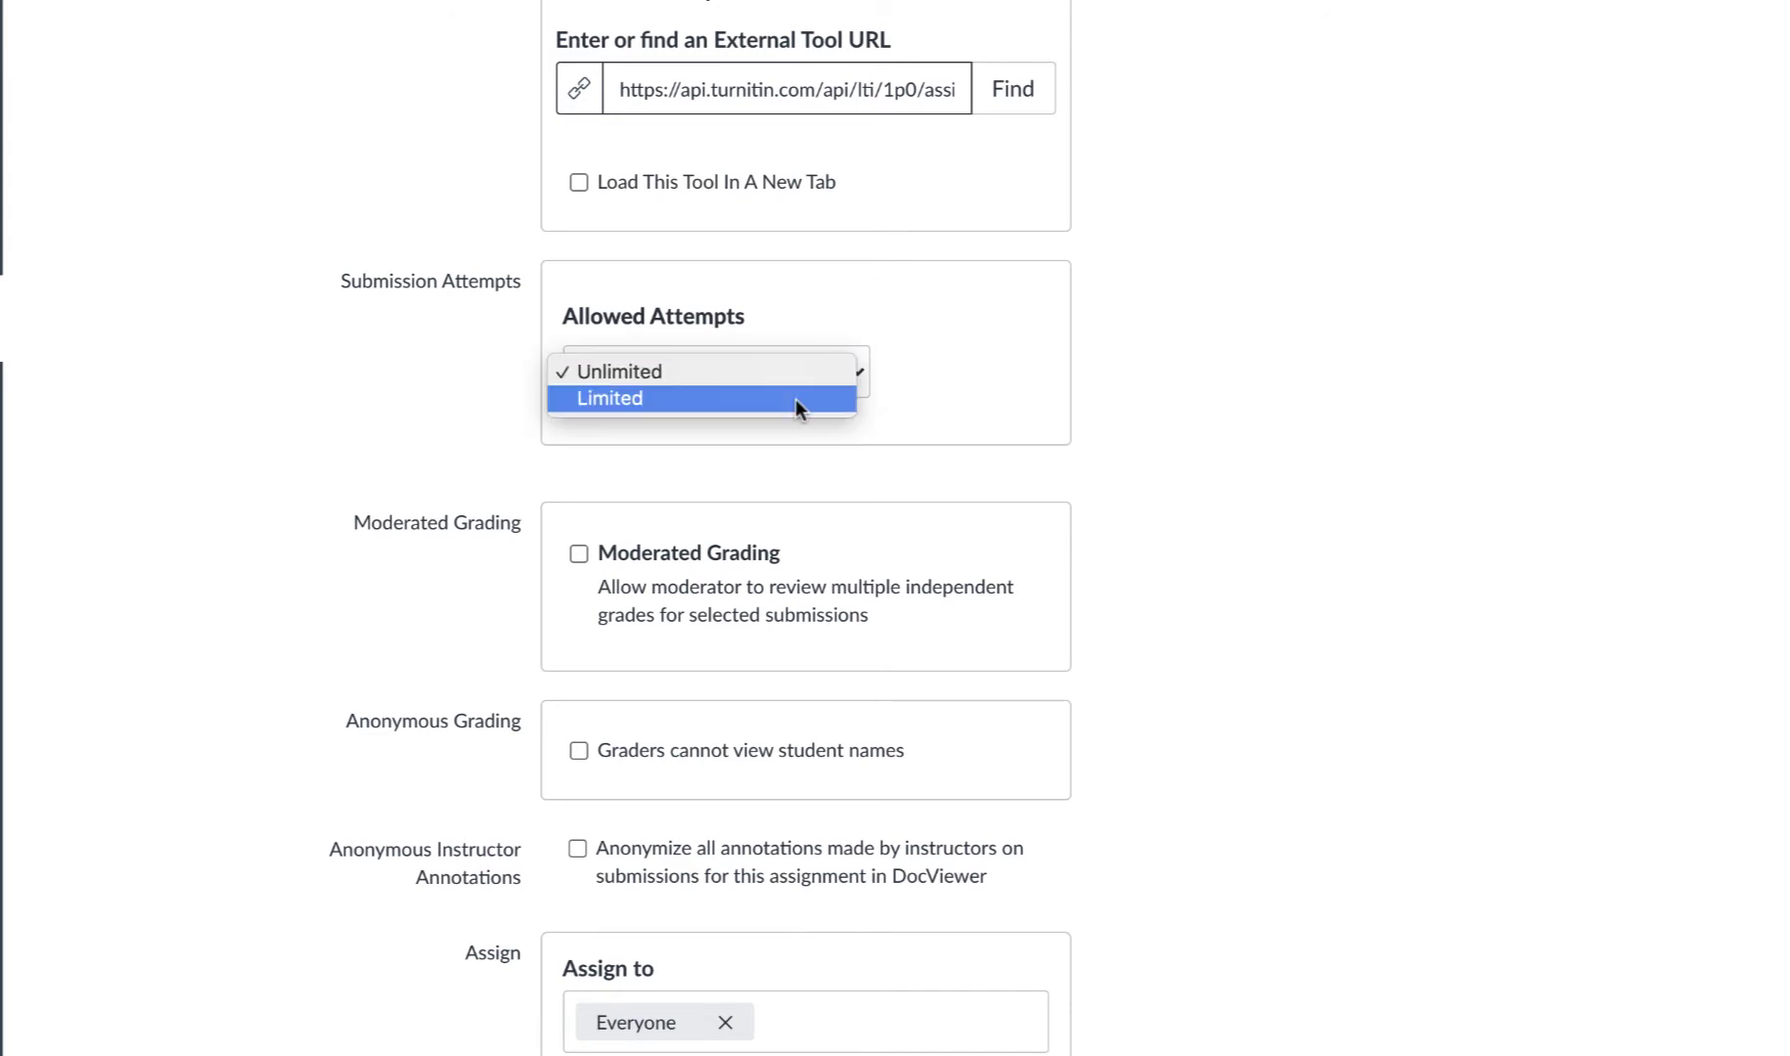
pyautogui.click(794, 398)
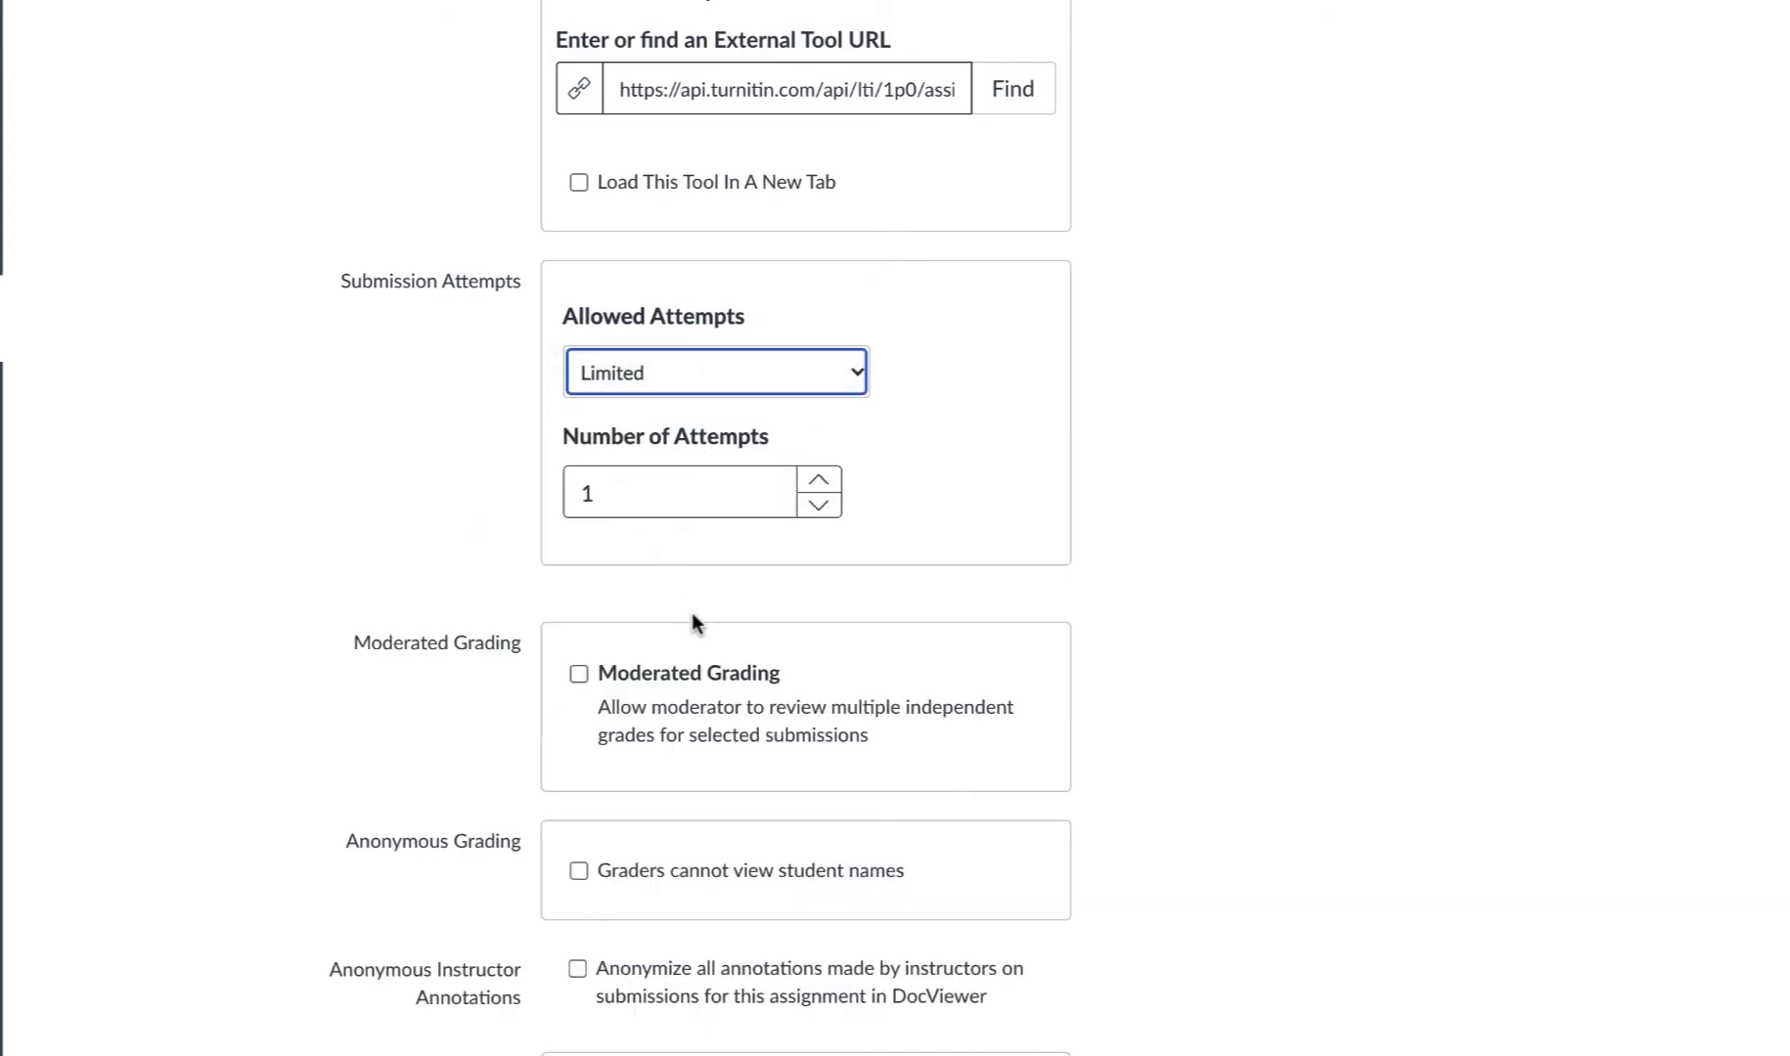
pyautogui.scroll(-2, 729, 556)
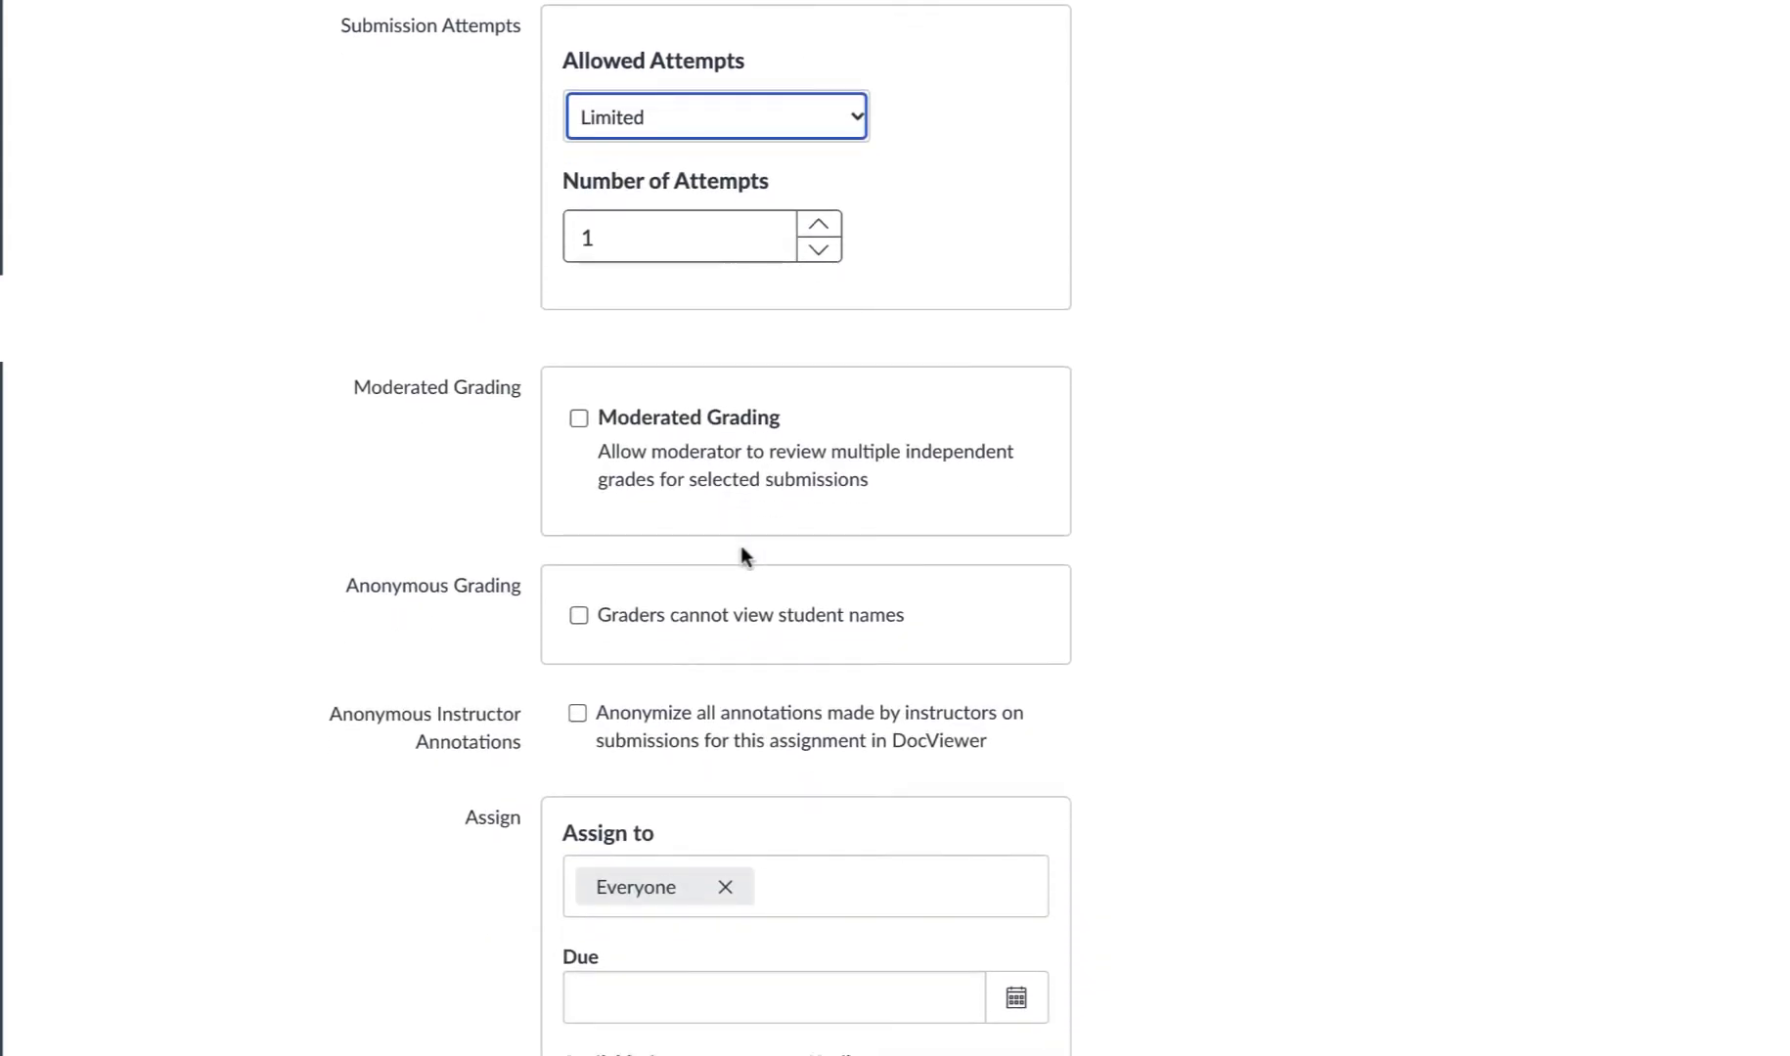
pyautogui.scroll(-2, 1067, 552)
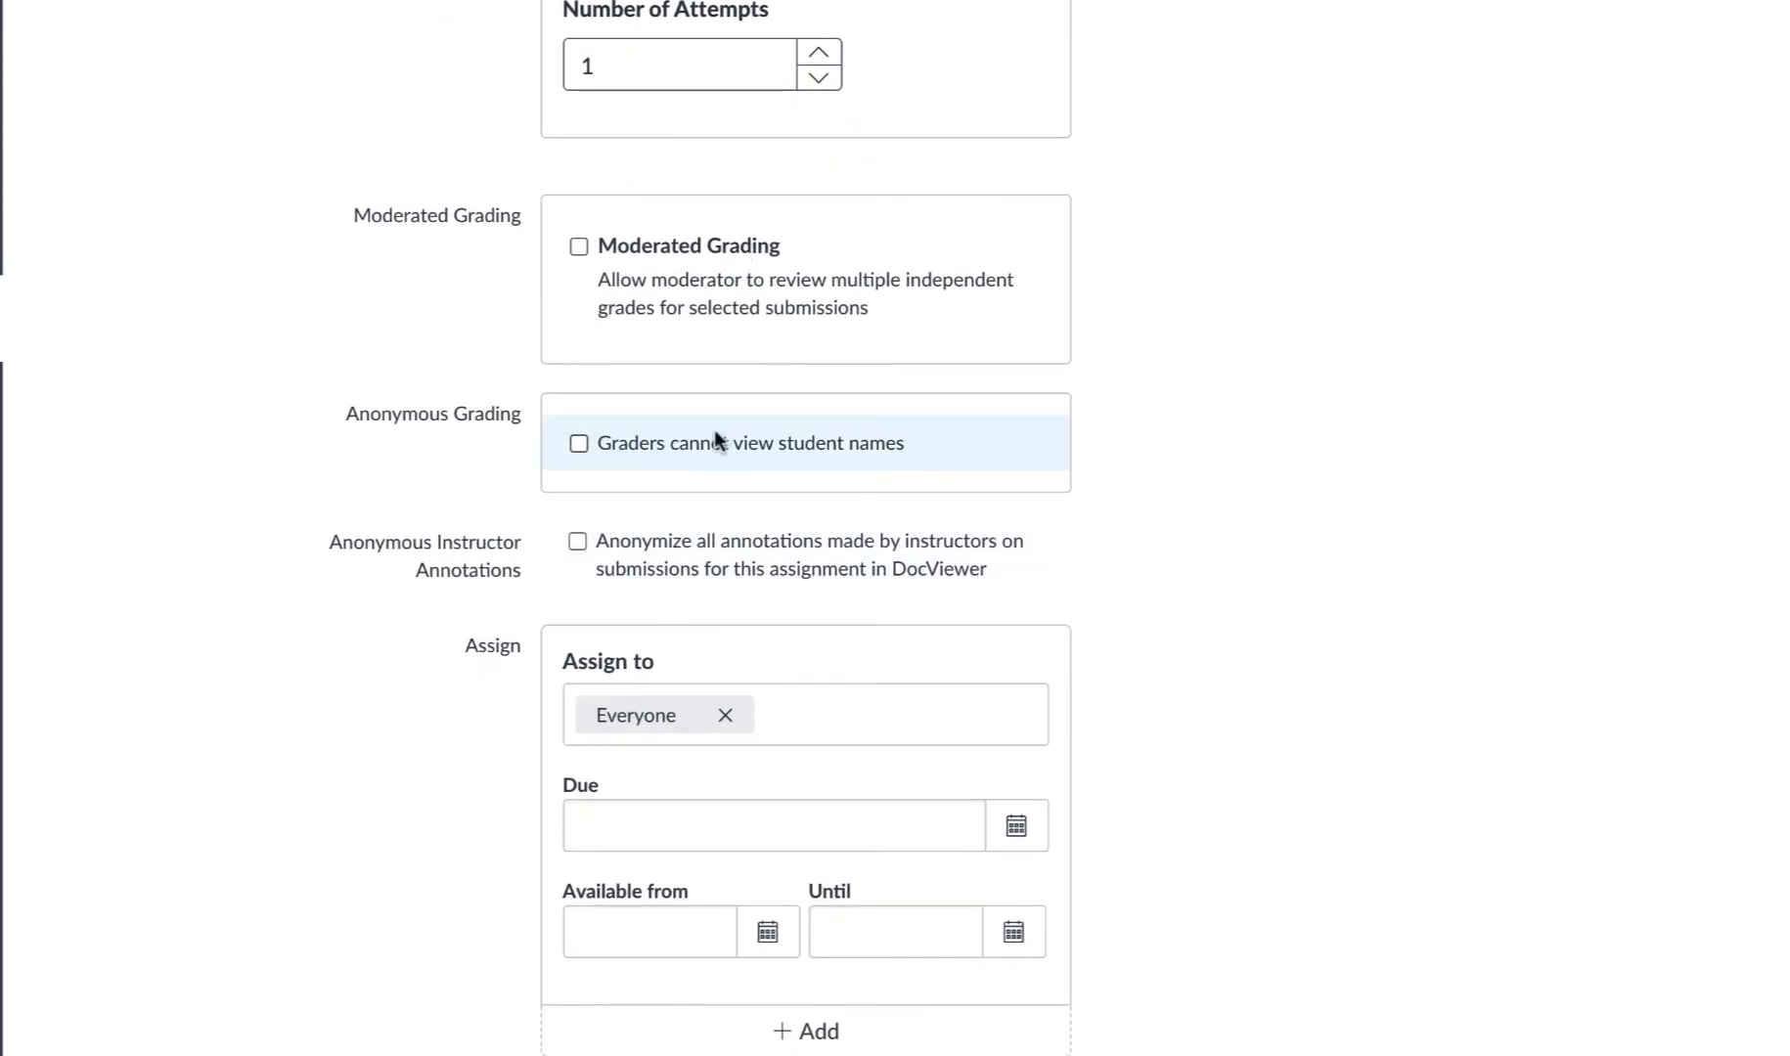
pyautogui.scroll(-1, 1158, 471)
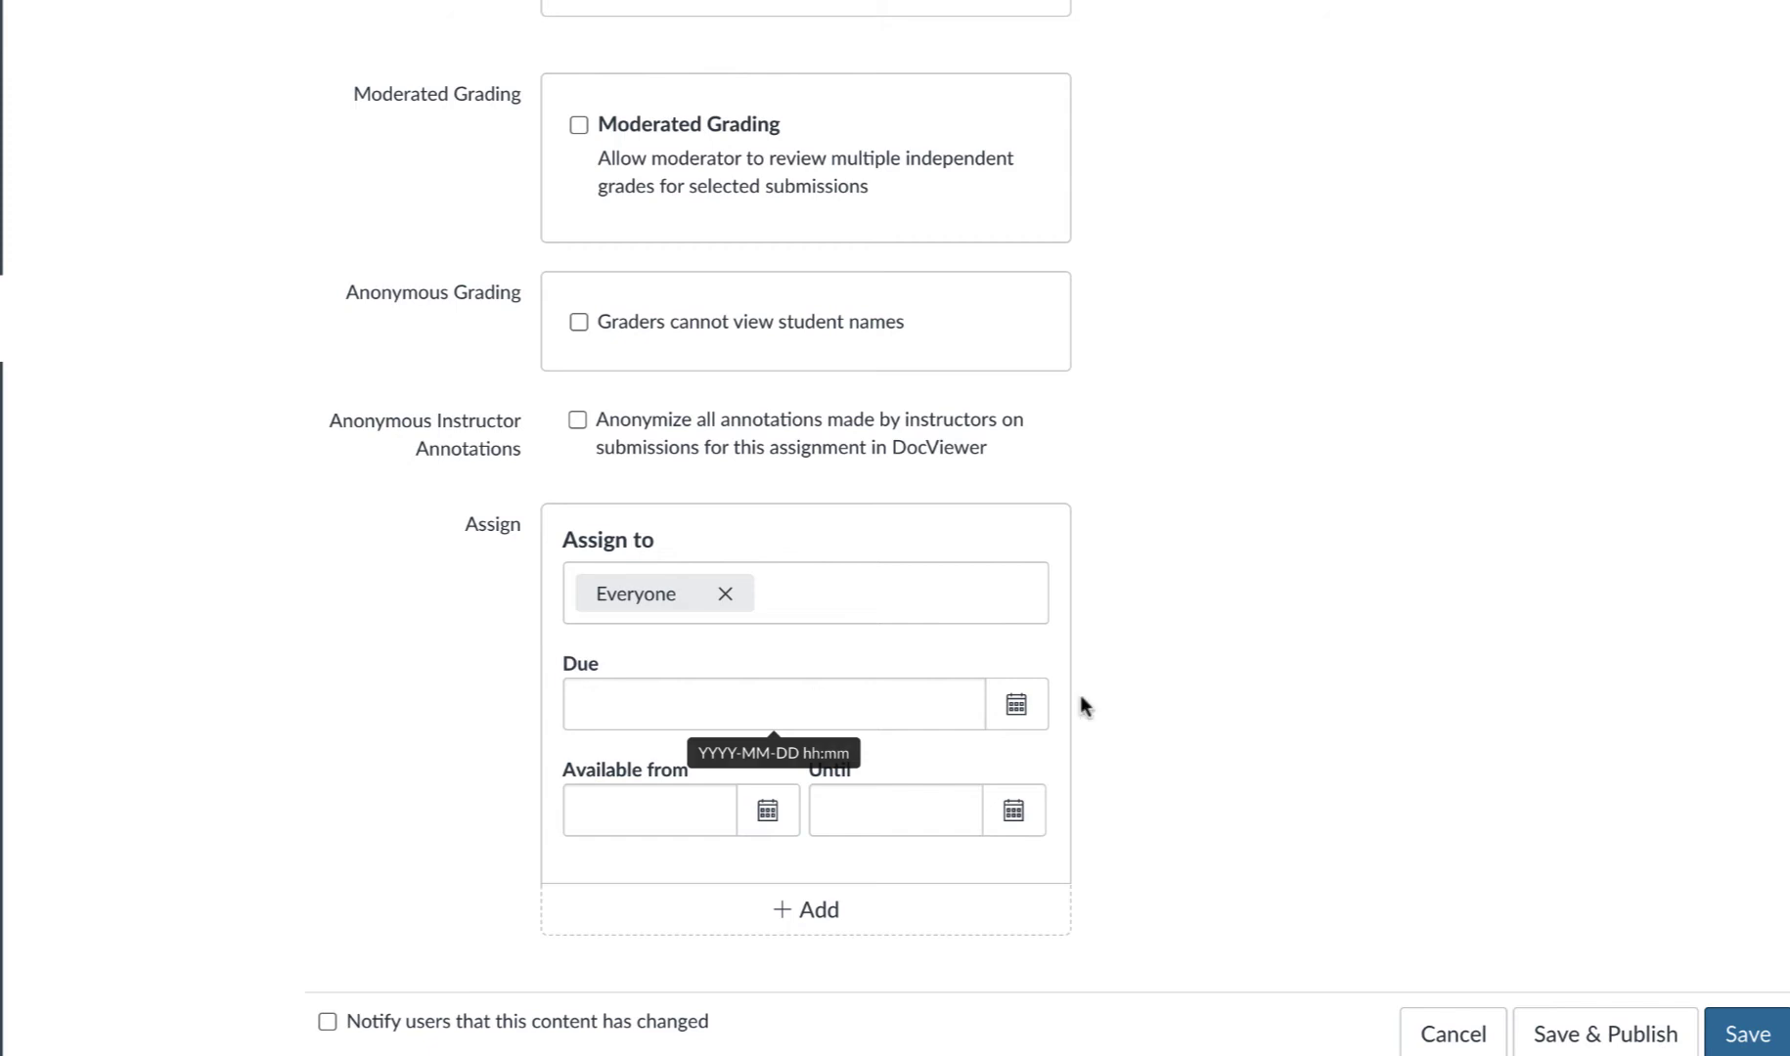
# Set the due date to Oct 31, 2020 at 11:59pm for Everyone.
pyautogui.click(1015, 708)
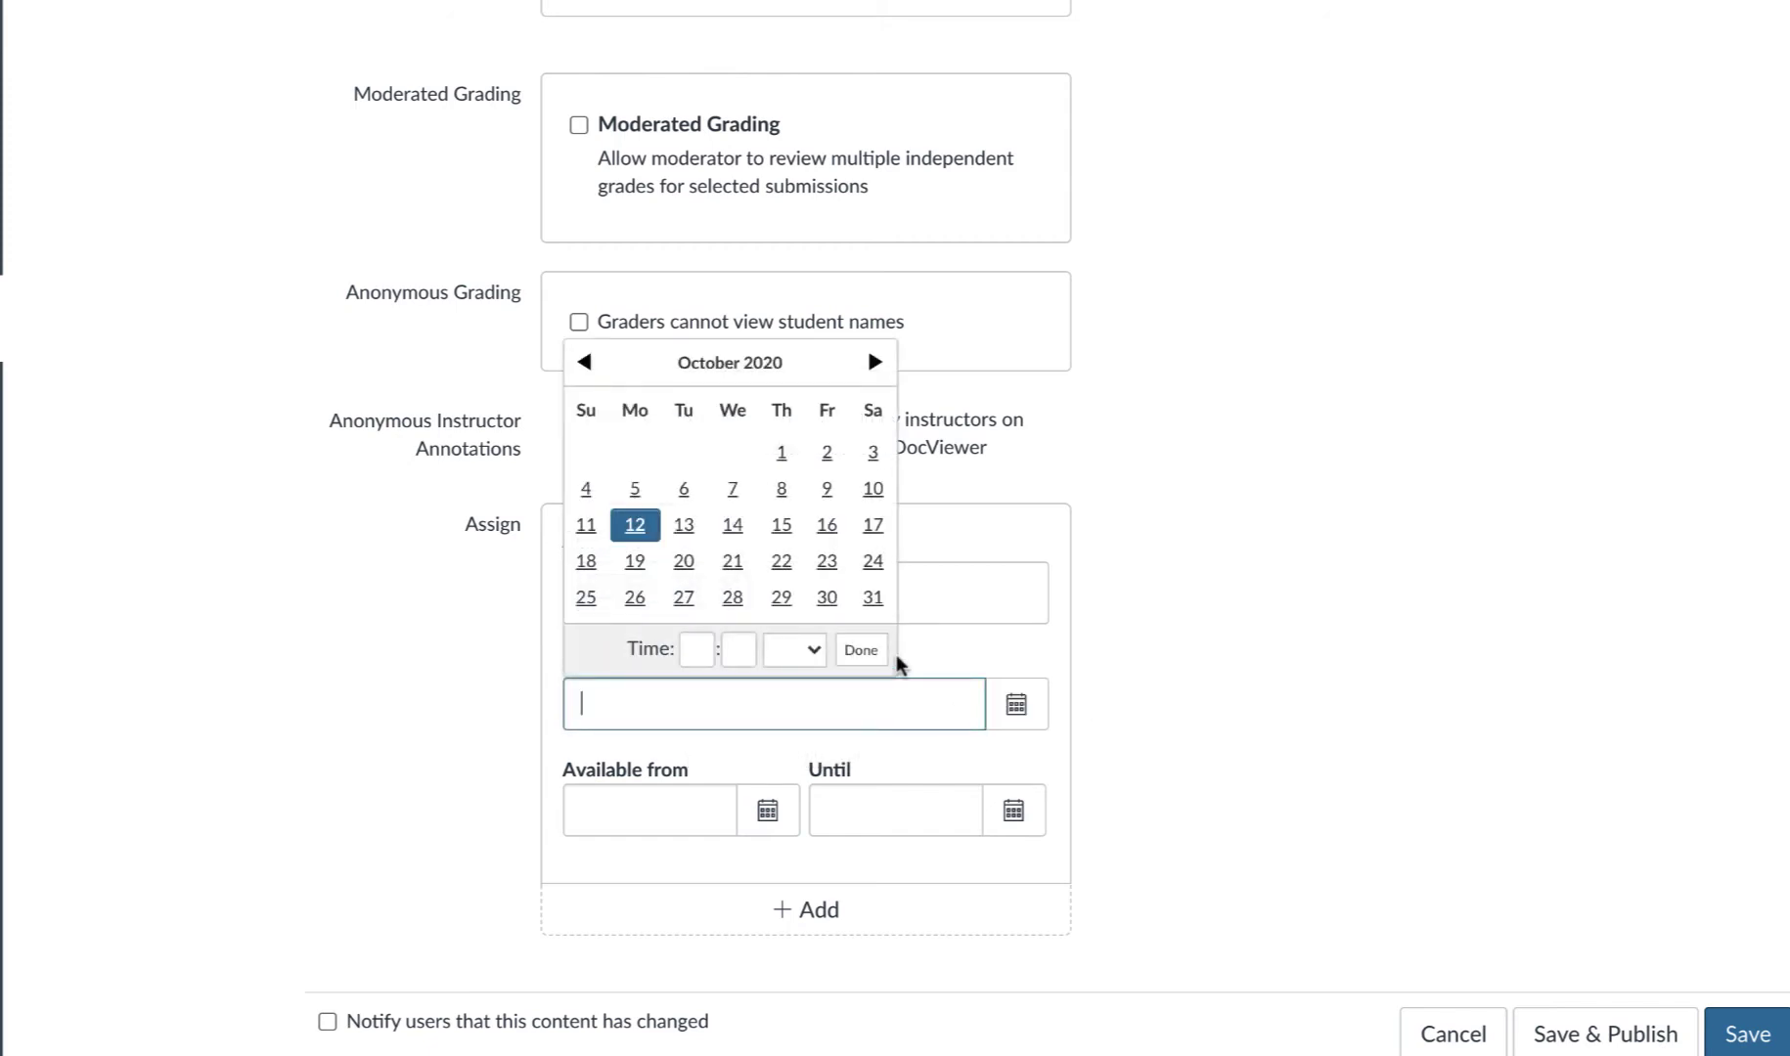
pyautogui.click(873, 598)
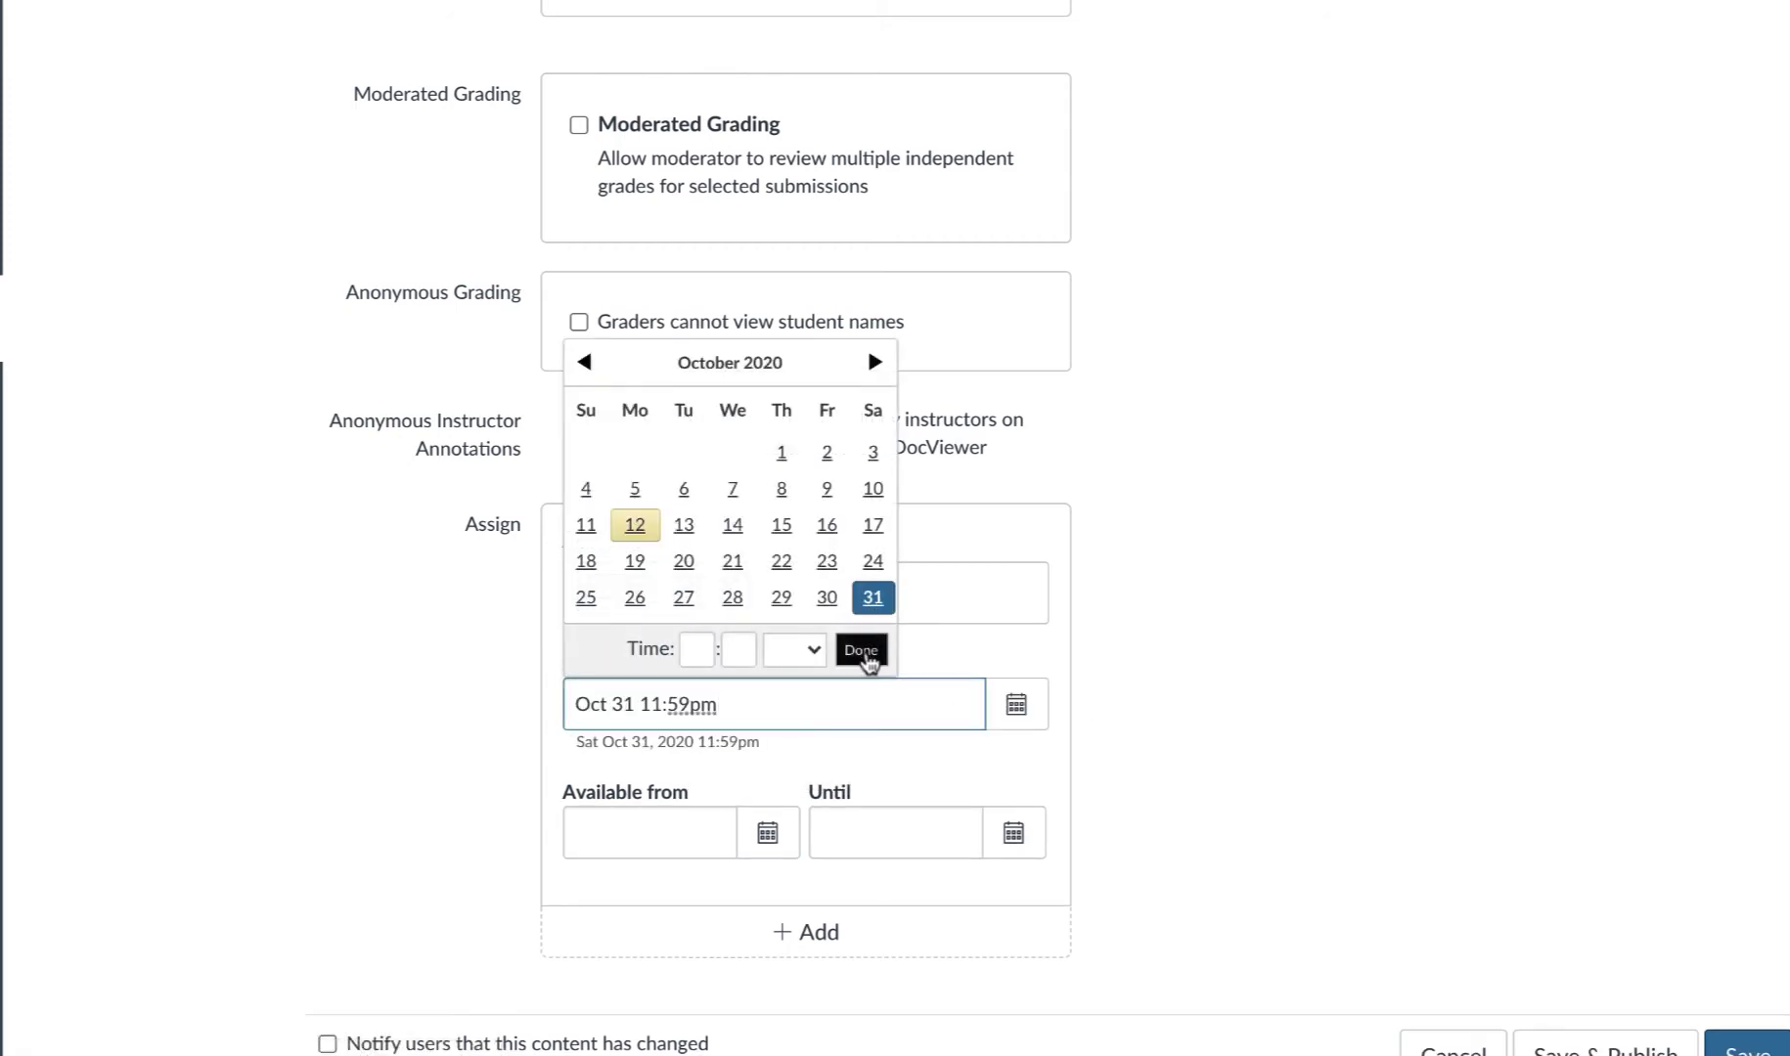
pyautogui.click(862, 651)
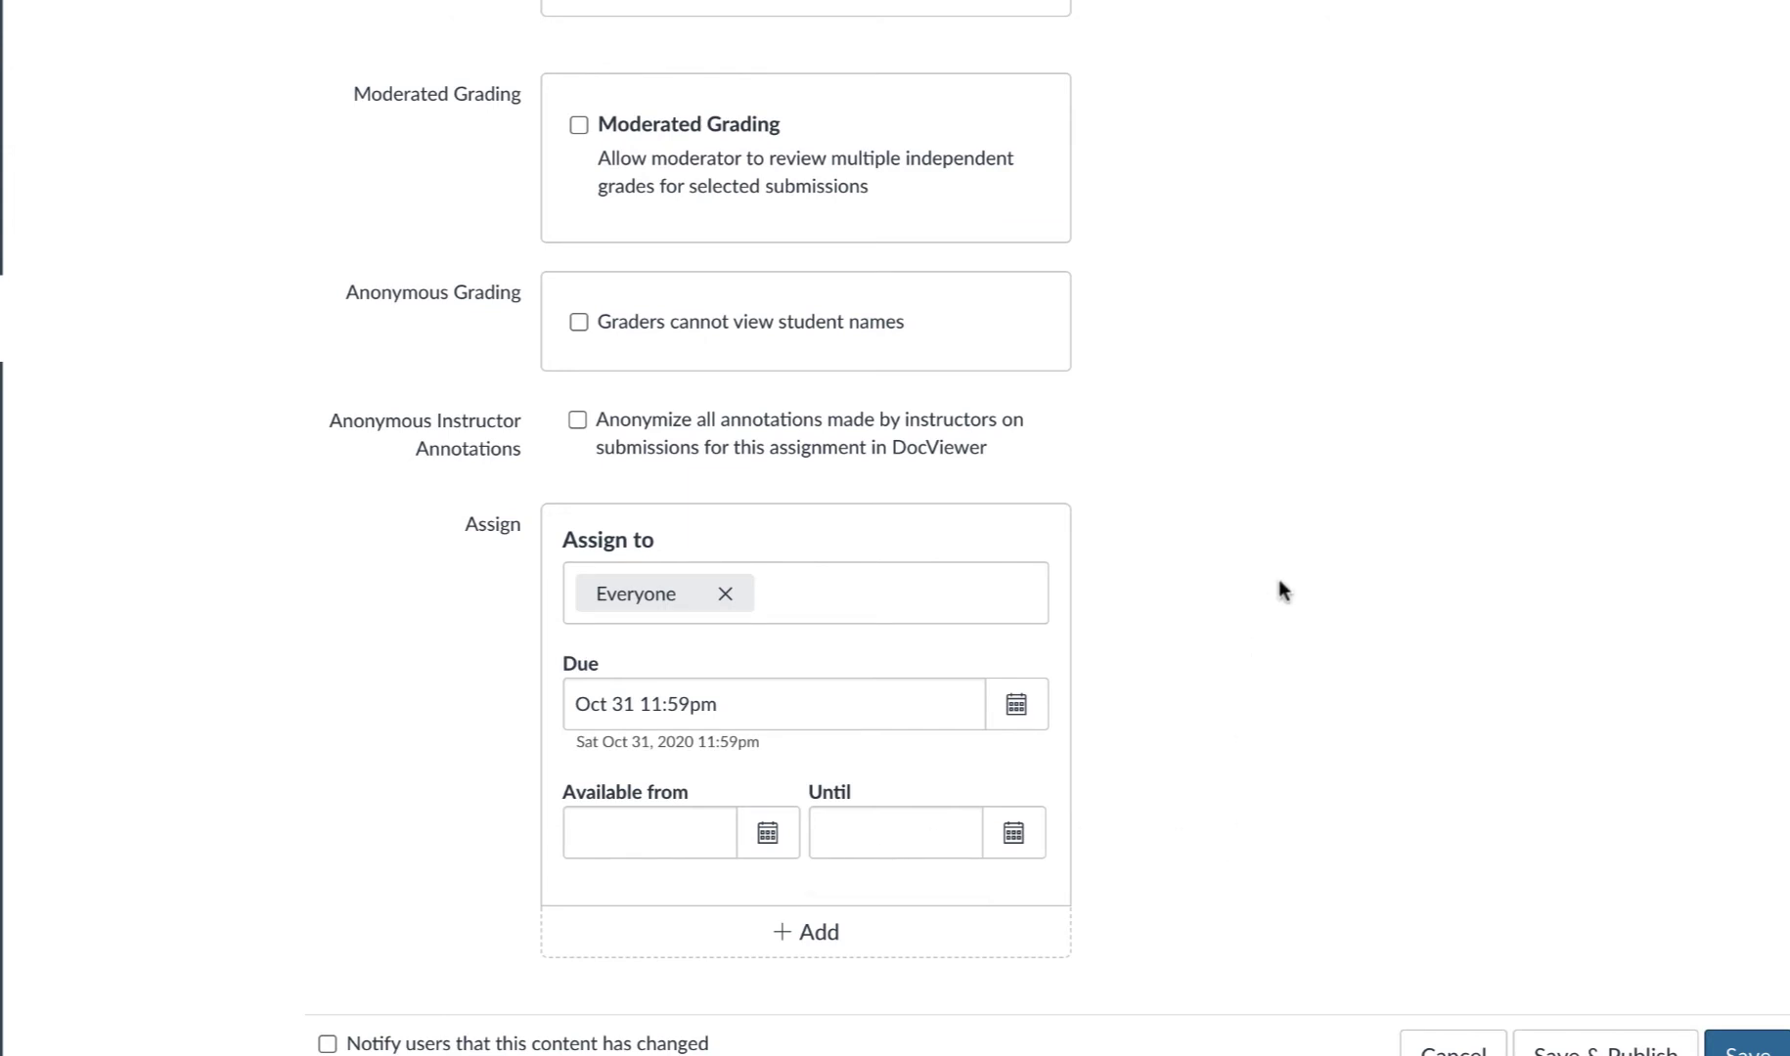
pyautogui.scroll(-1, 1279, 580)
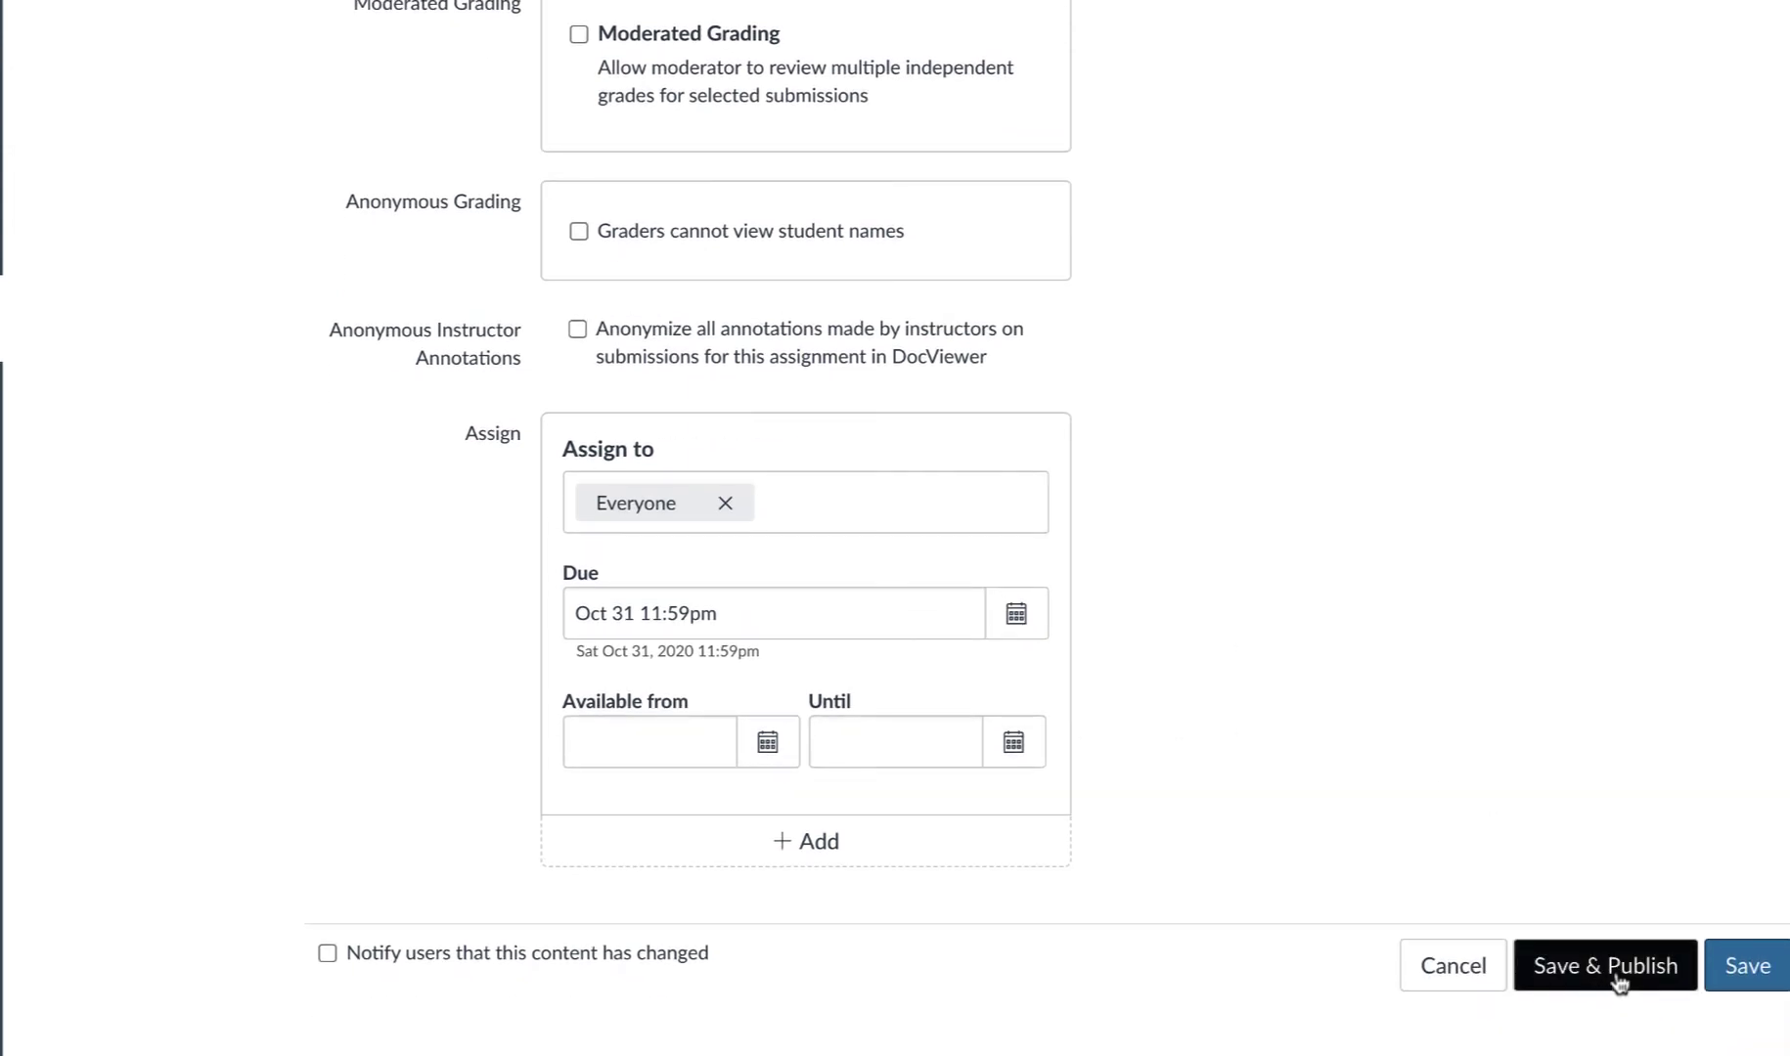
# Save the assignment and view its Turnitin settings, opening the Turnitin menu.
pyautogui.click(1723, 967)
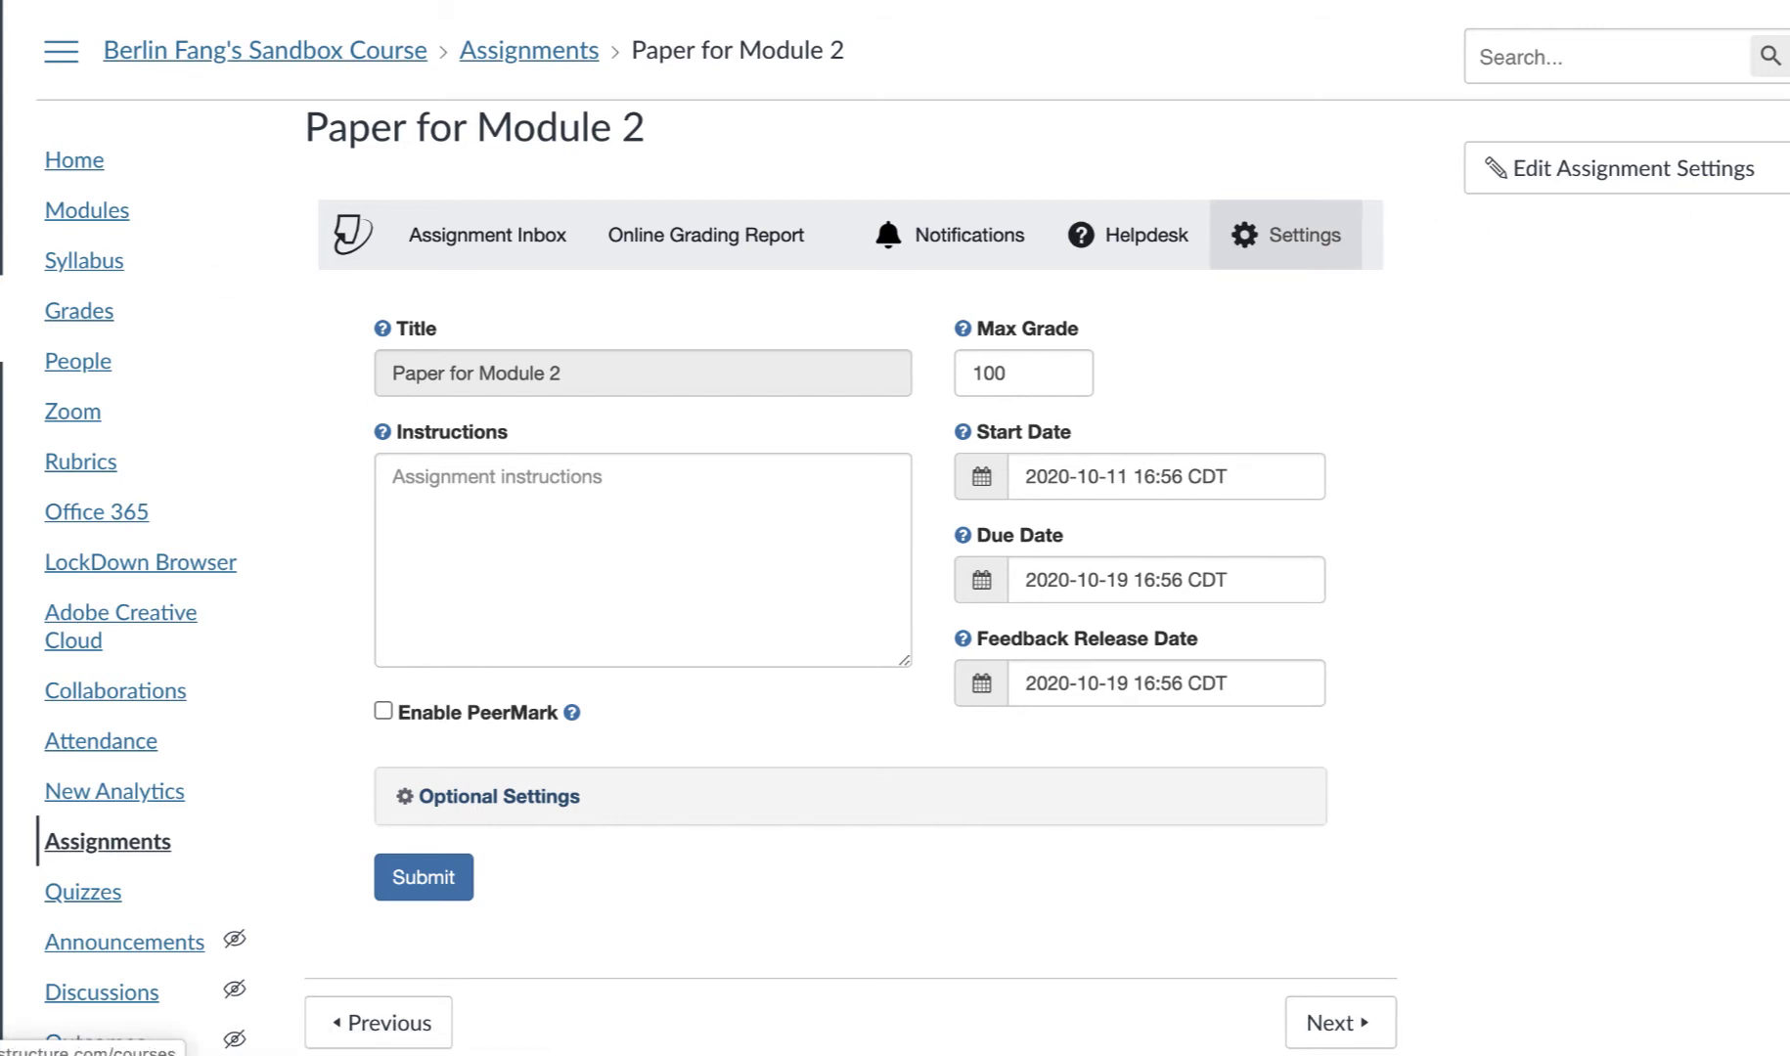
pyautogui.moveTo(3, 323); pyautogui.dragTo(141, 322)
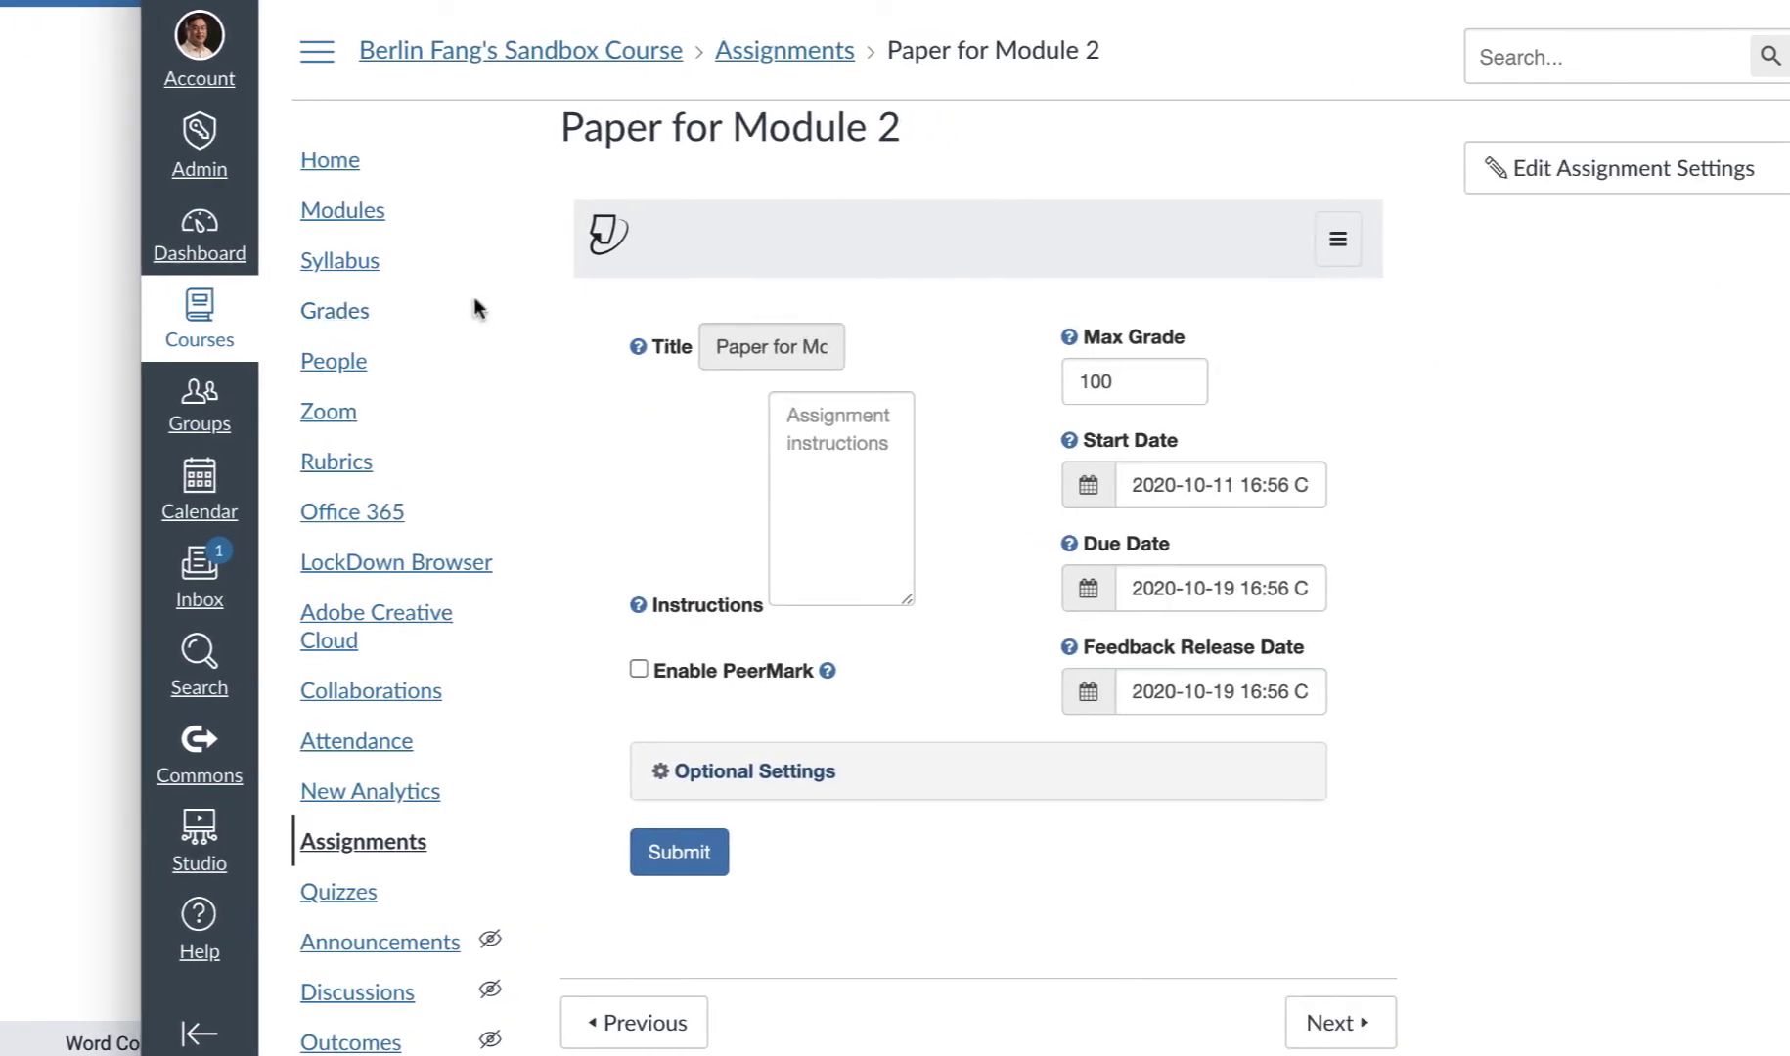
pyautogui.click(1344, 259)
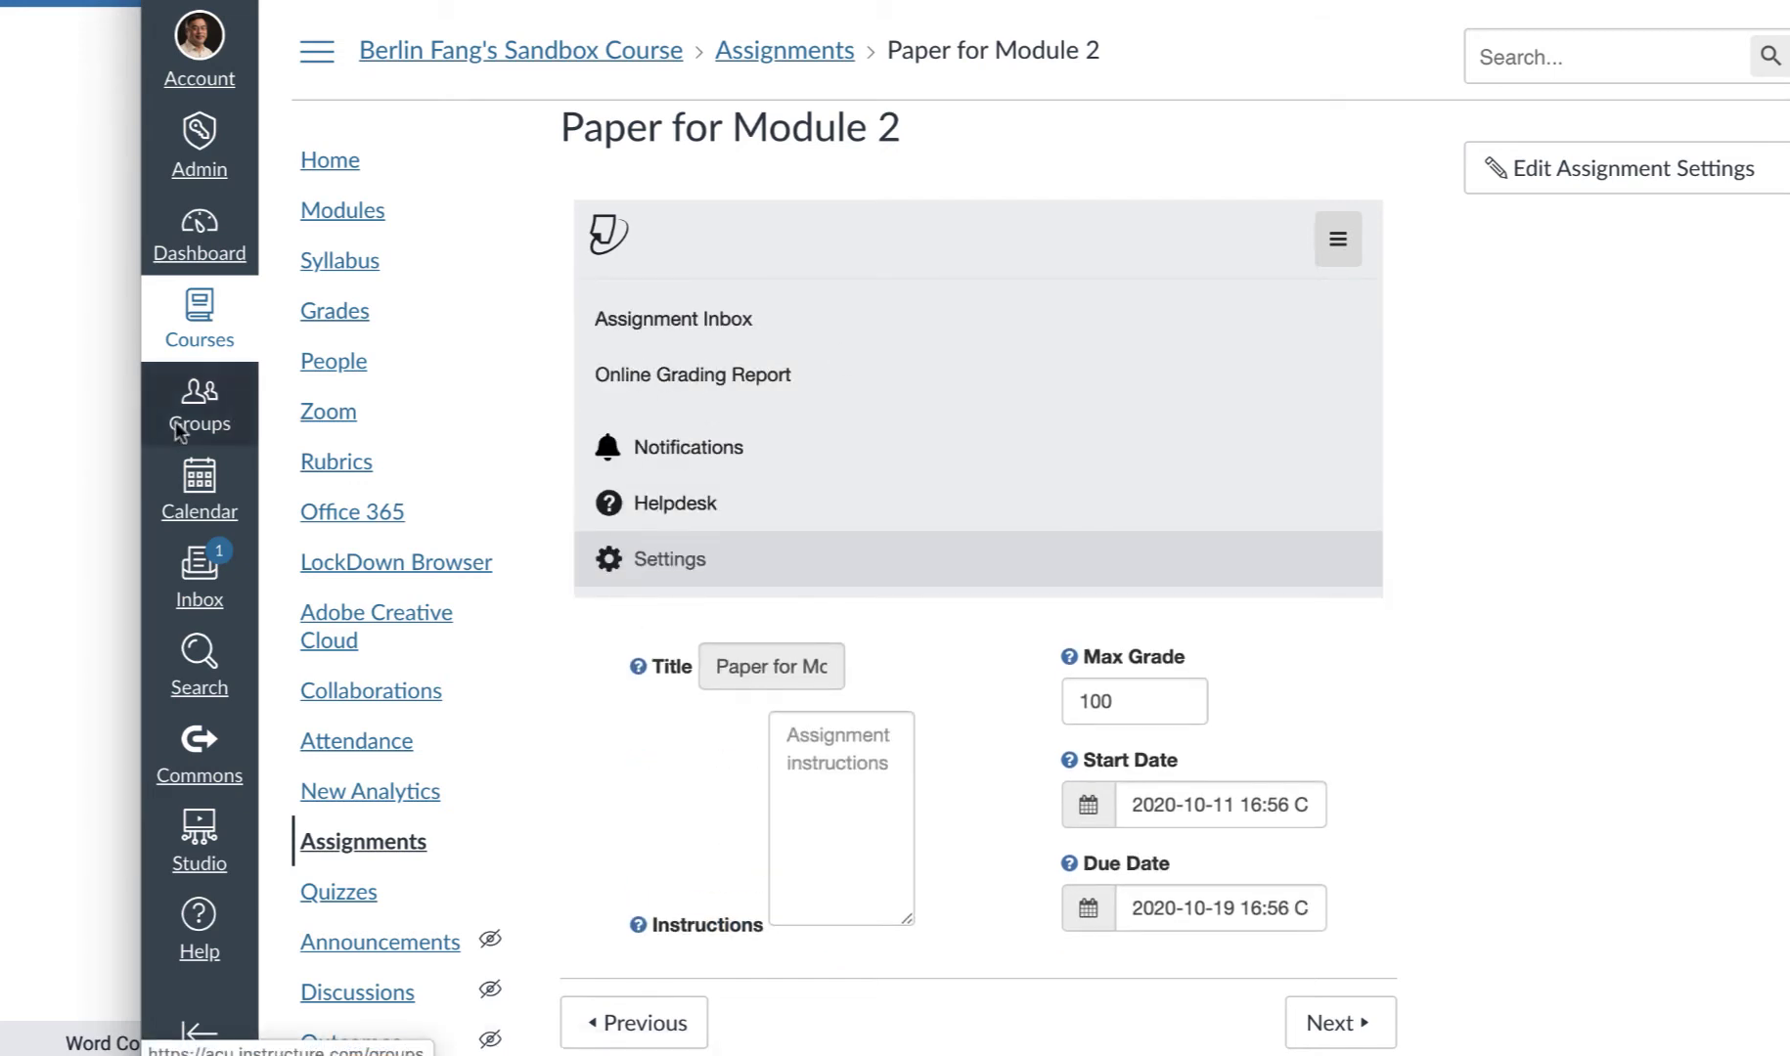
pyautogui.moveTo(131, 437); pyautogui.dragTo(2, 437)
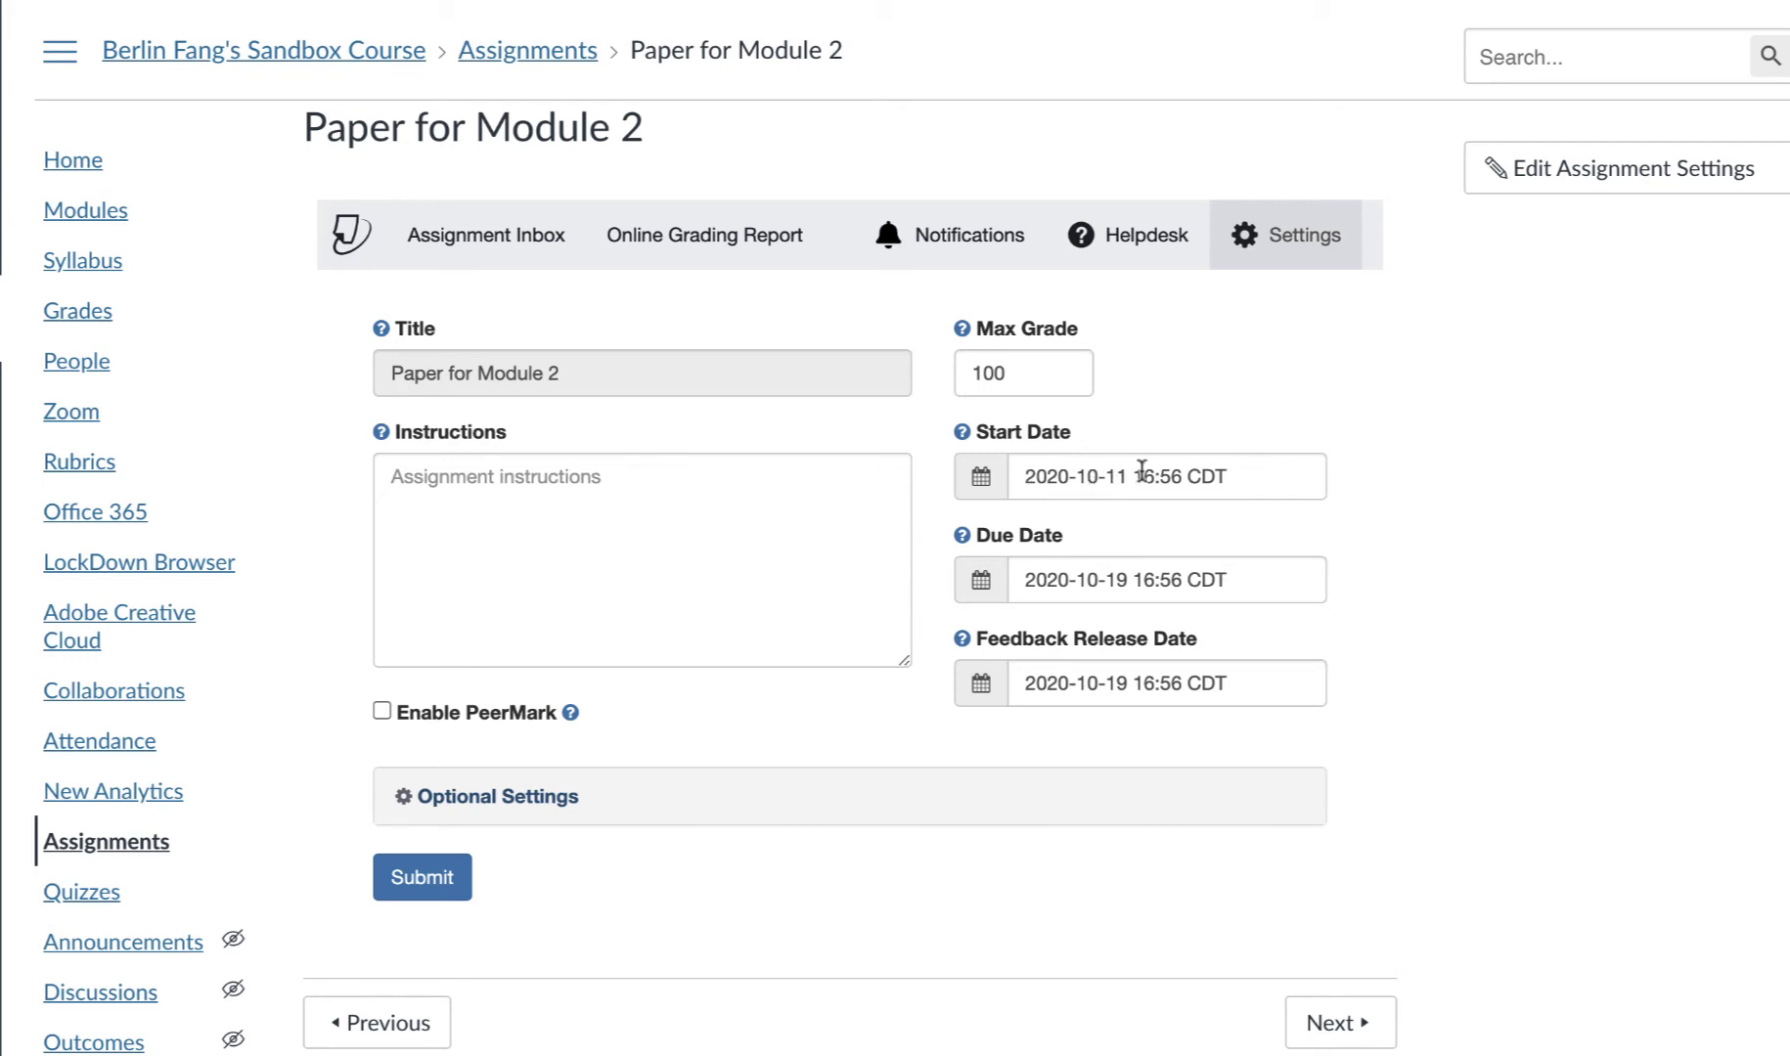
# Change the Turnitin start time to 08:00.
pyautogui.moveTo(1139, 476); pyautogui.dragTo(1180, 476)
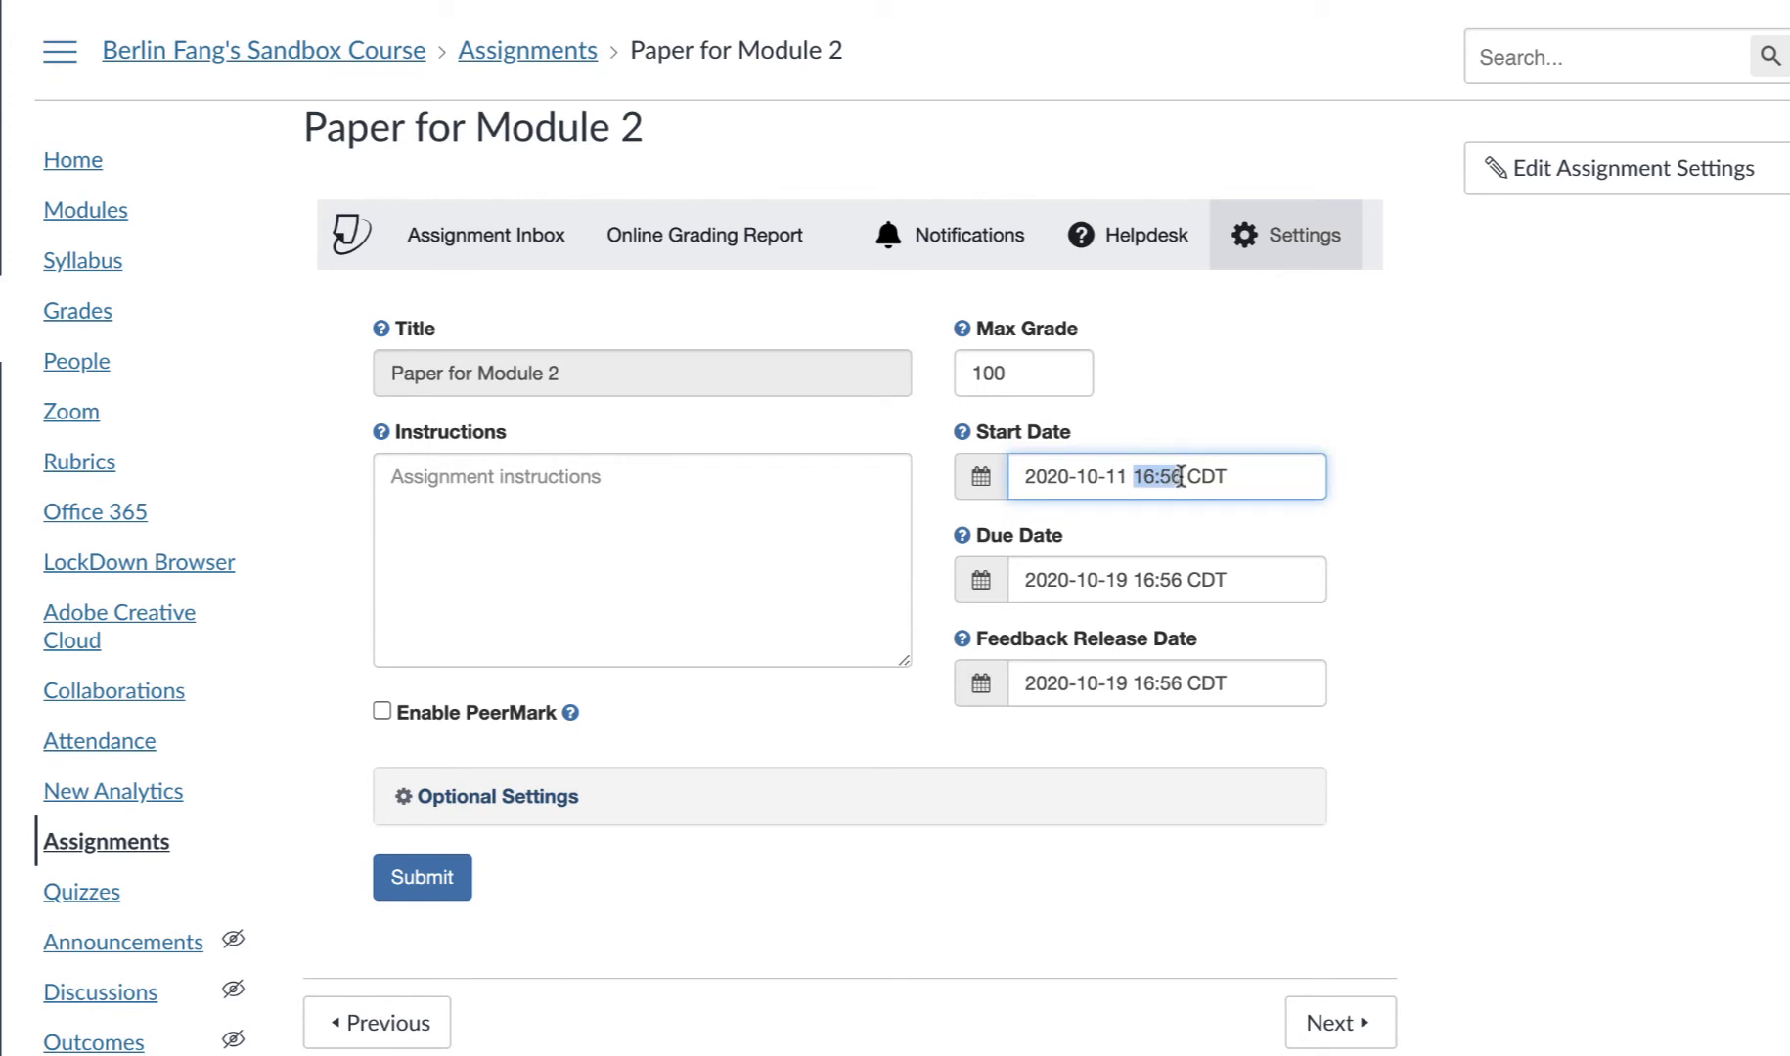
pyautogui.write('8:00')
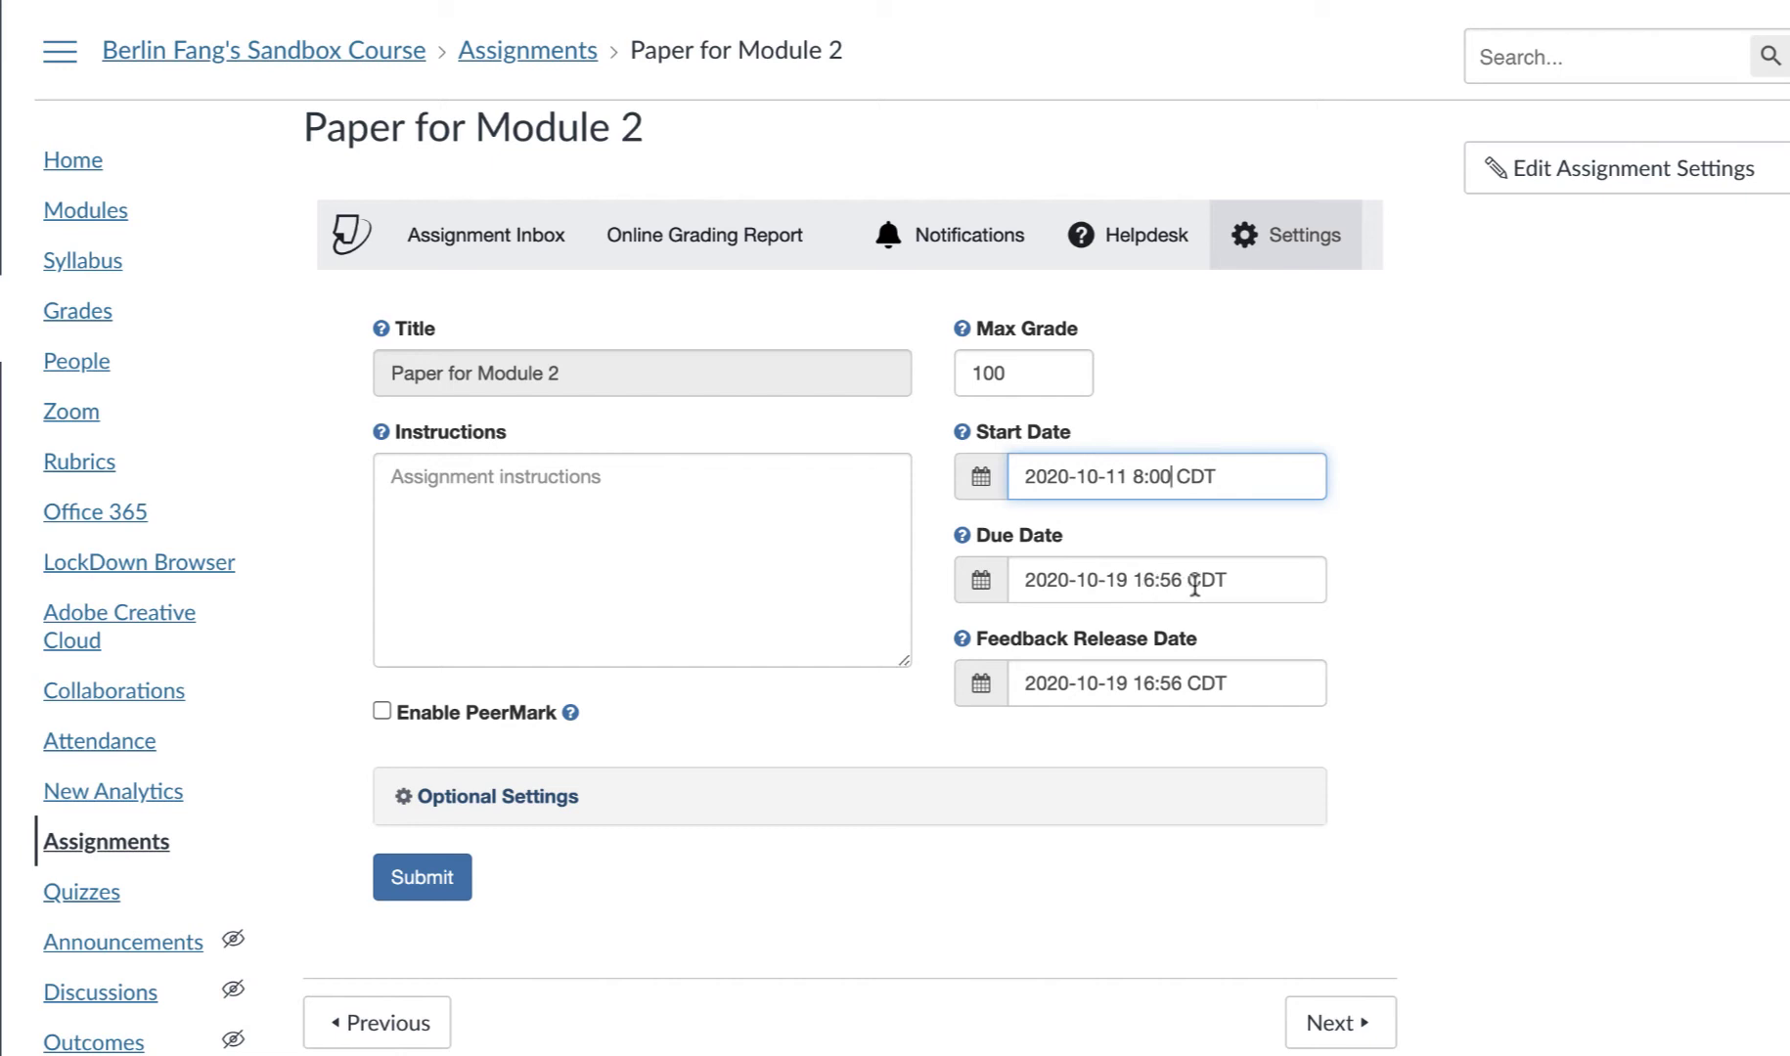
pyautogui.click(1389, 572)
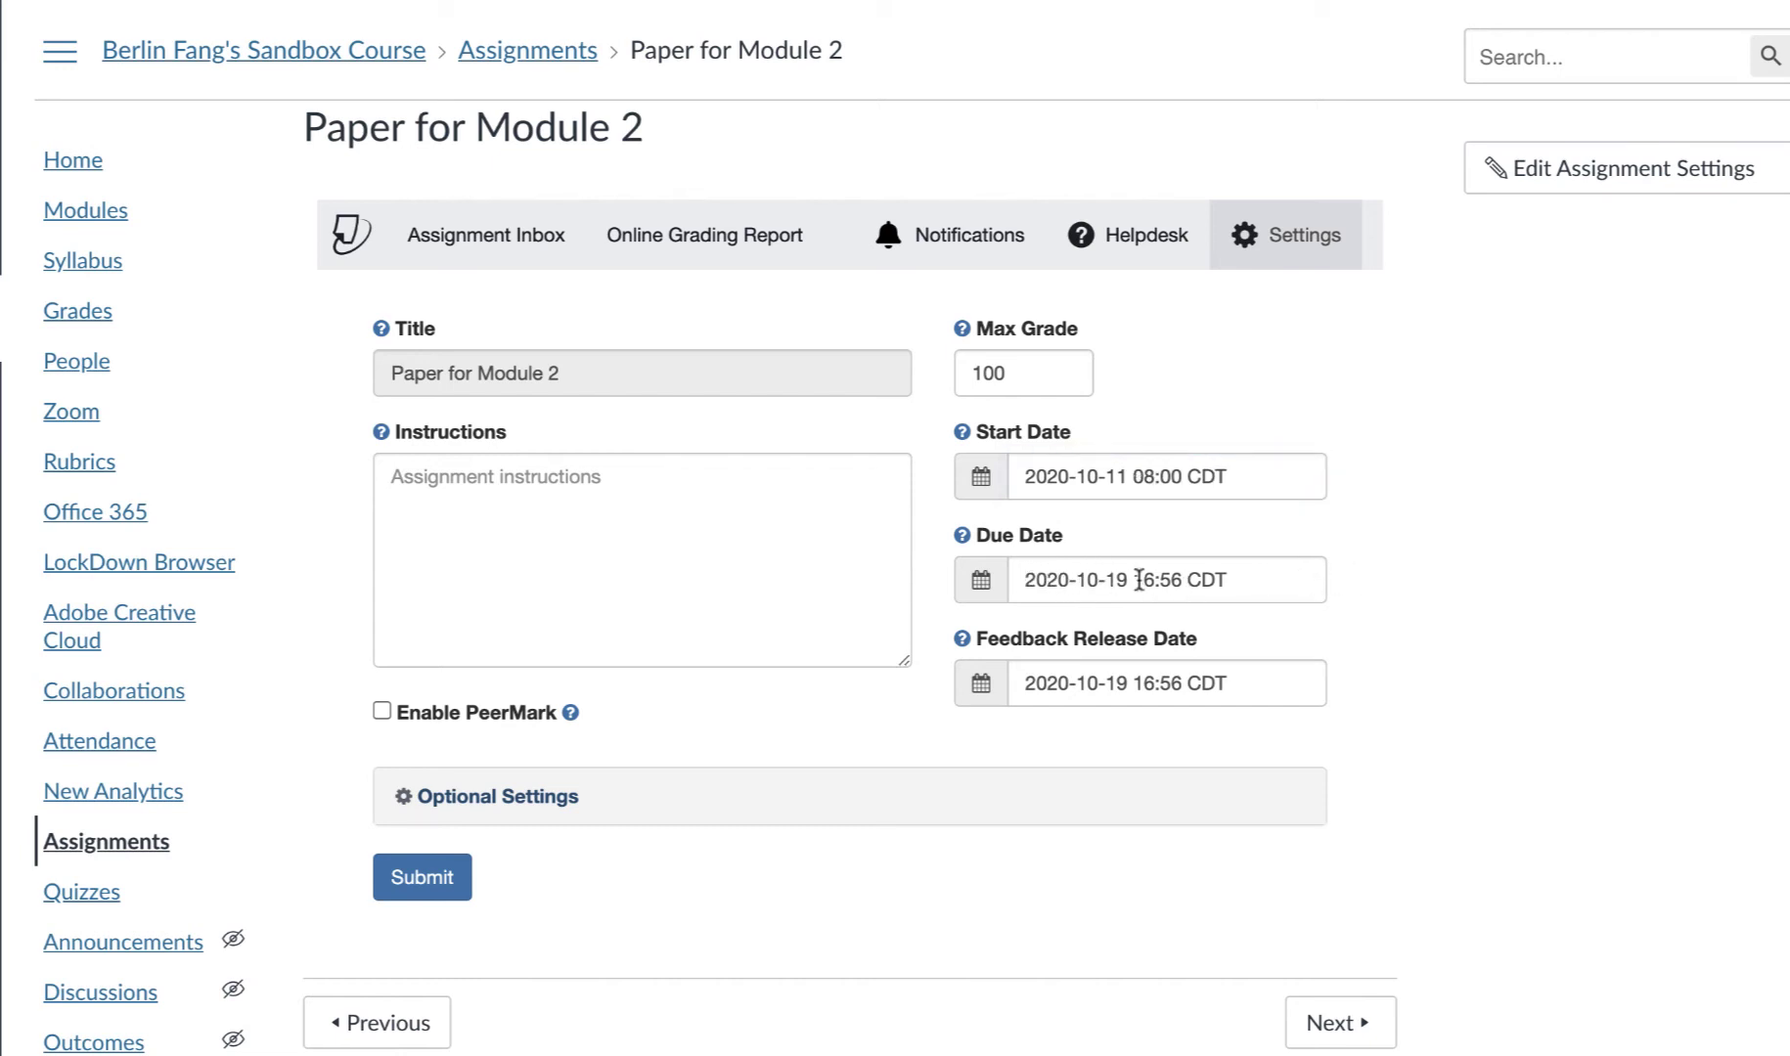
# Set the Turnitin due date to 2020-10-31 at 23:59.
pyautogui.click(999, 587)
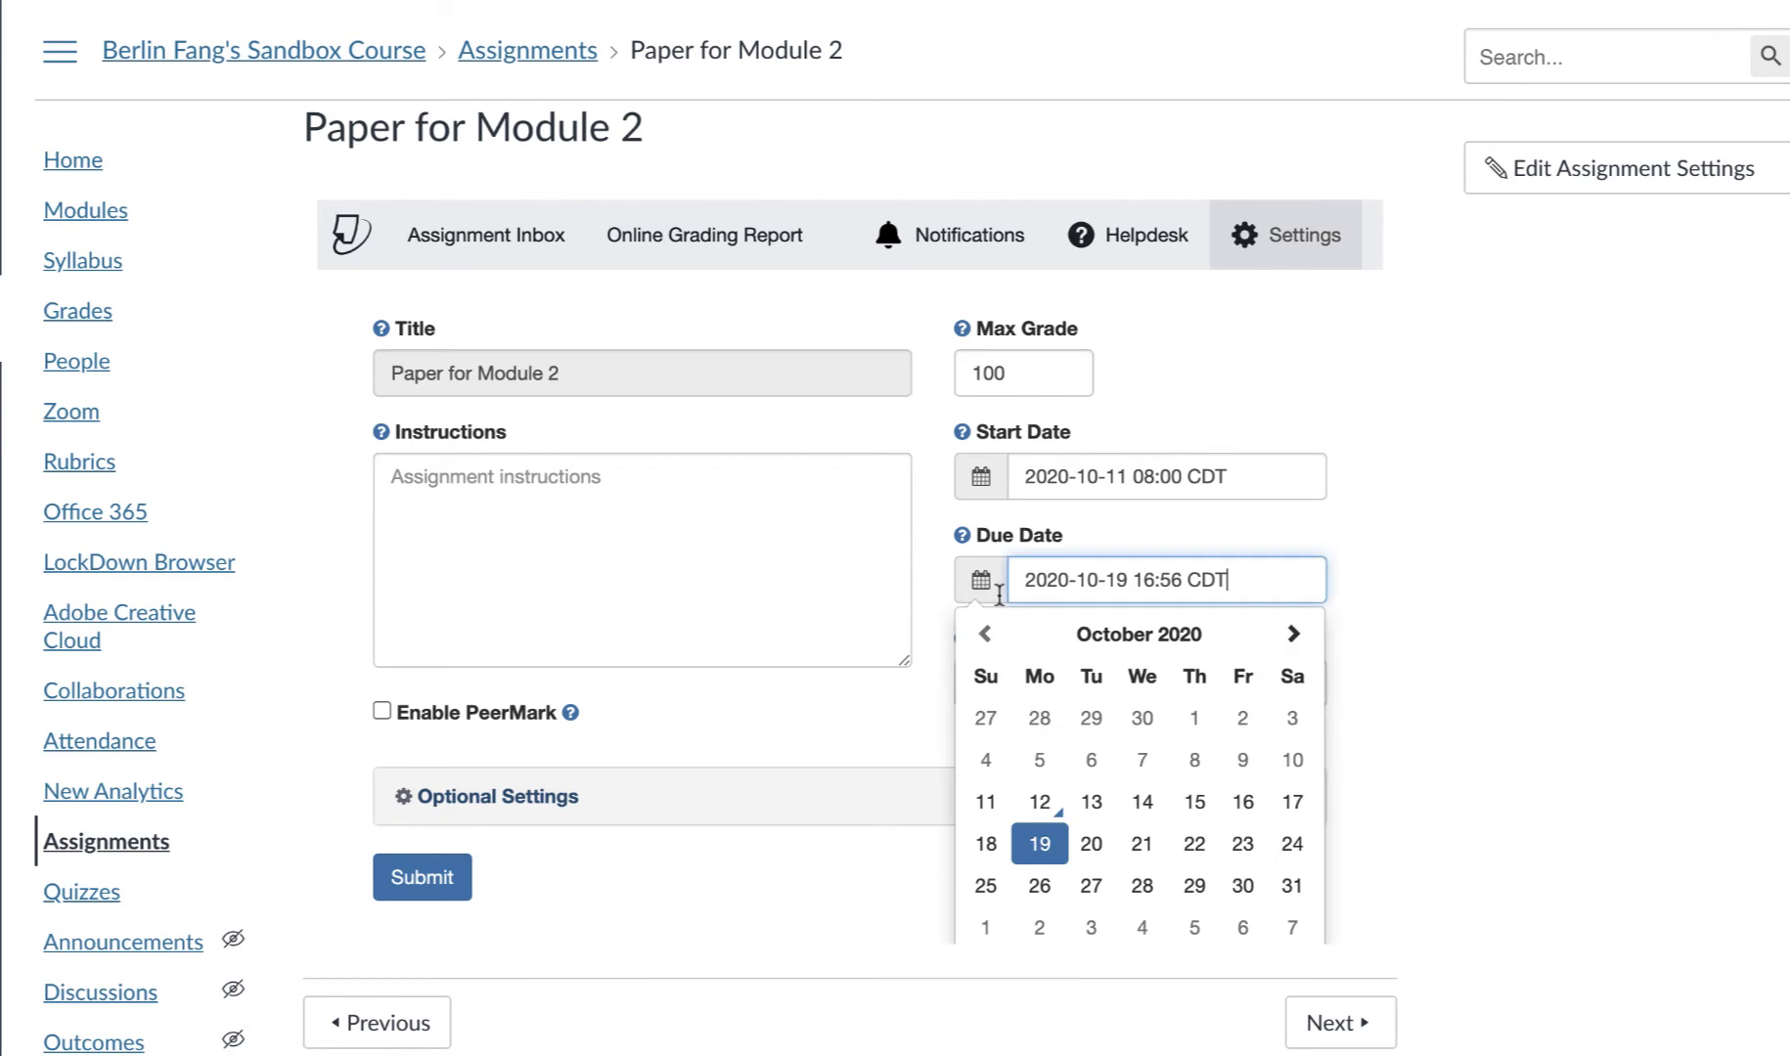
pyautogui.click(1291, 888)
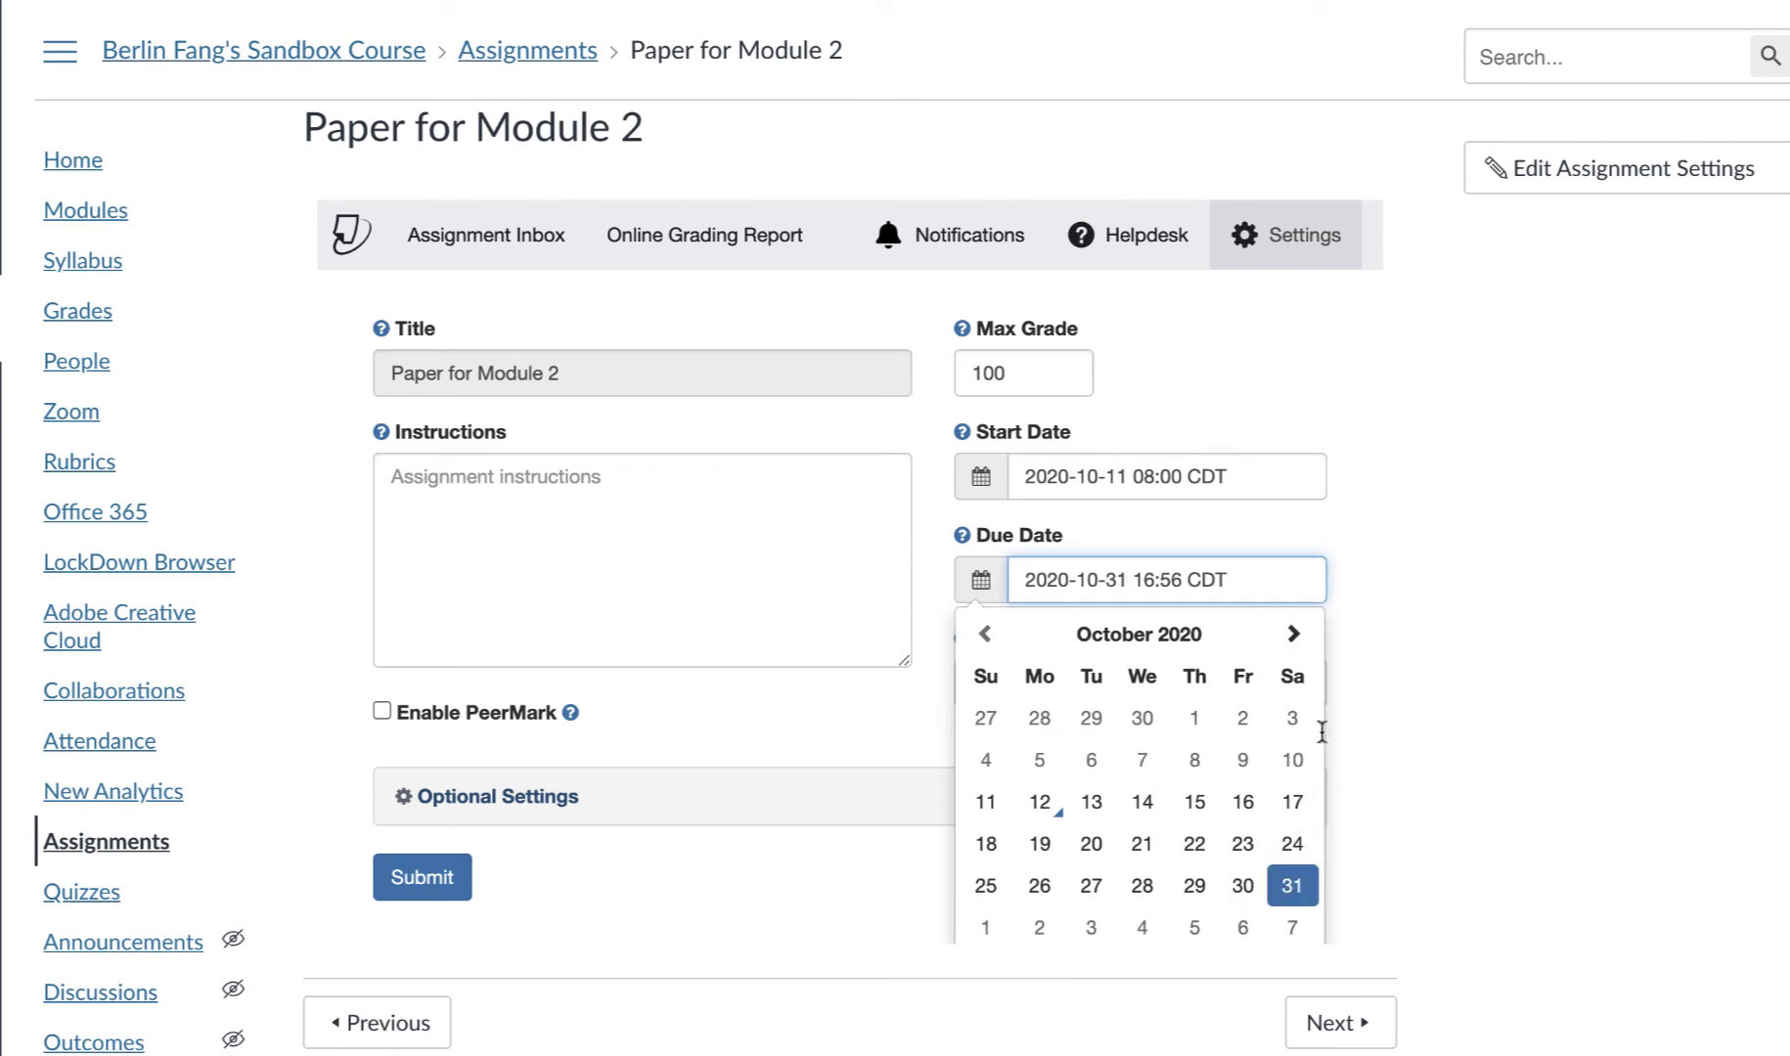
pyautogui.click(1147, 584)
pyautogui.press('BackSpace')
pyautogui.write('1')
pyautogui.press('Right')
pyautogui.press('Right')
pyautogui.press('Right')
pyautogui.press('BackSpace')
pyautogui.write('9')
pyautogui.press('Left')
pyautogui.press('Left')
pyautogui.press('Left')
pyautogui.write('23')
pyautogui.click(1540, 790)
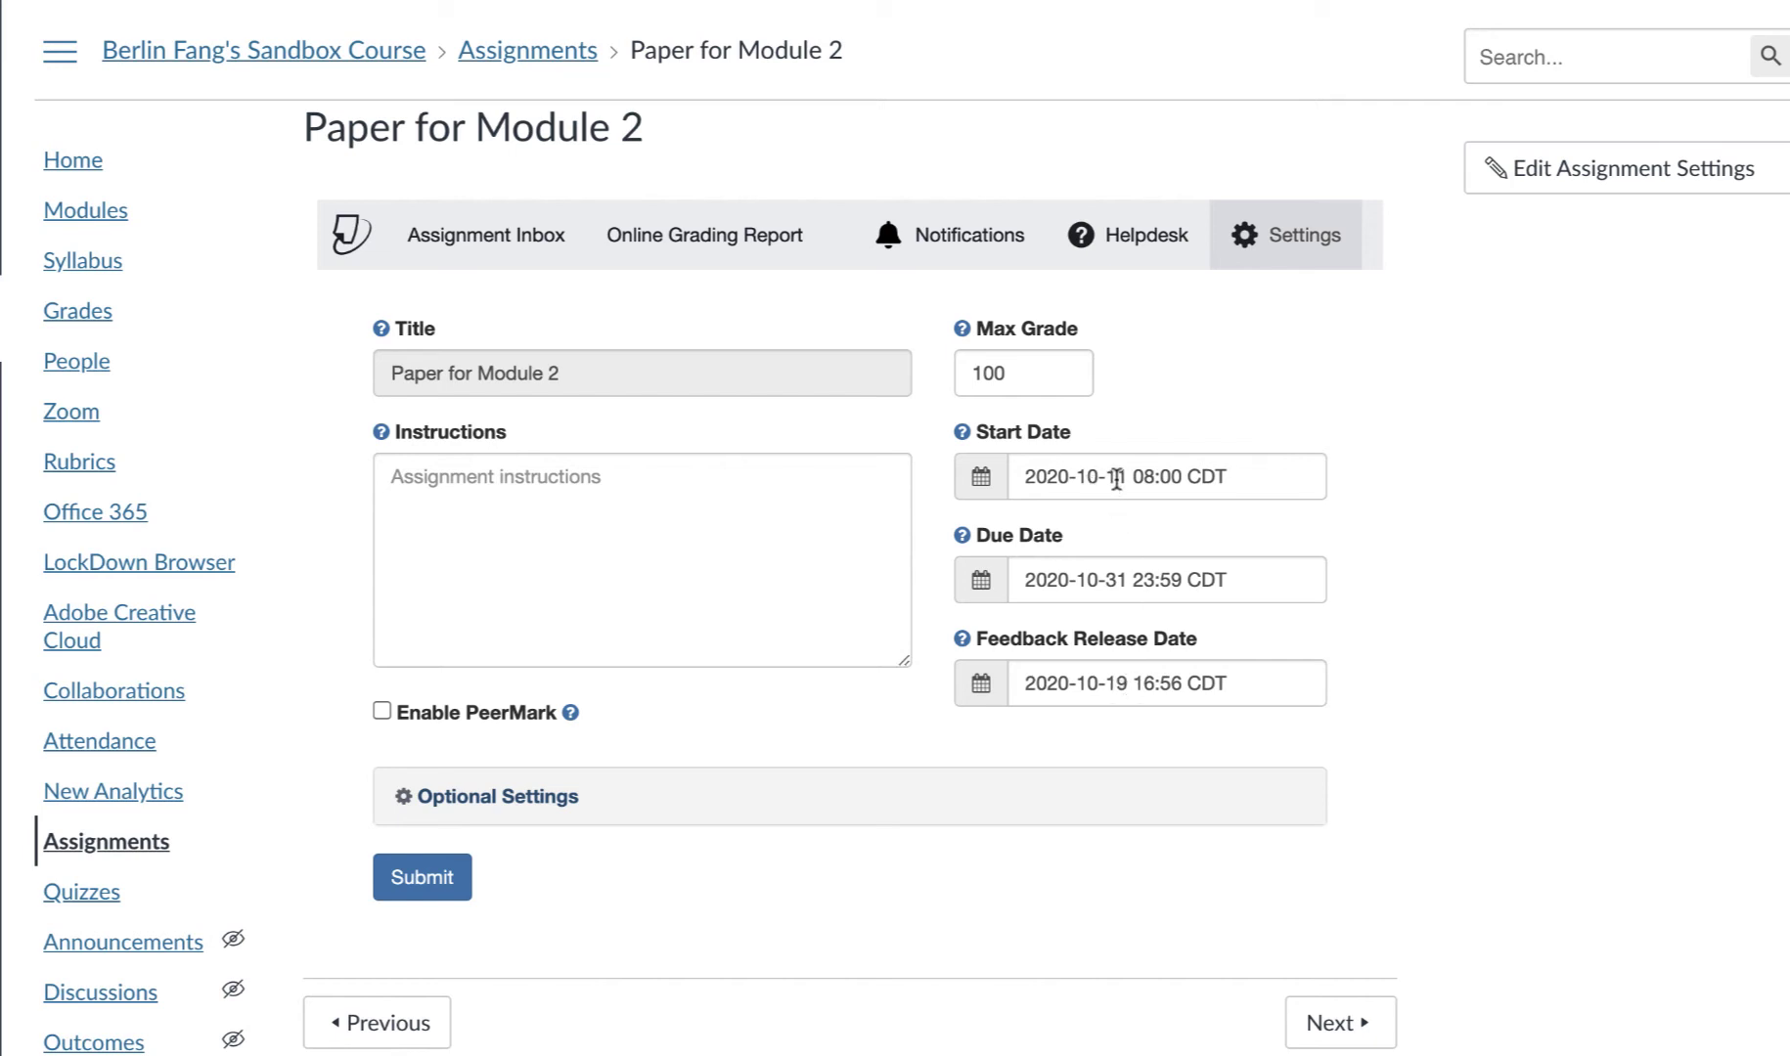
# Change the feedback release time to 08:01.
pyautogui.click(1115, 685)
pyautogui.press('Right')
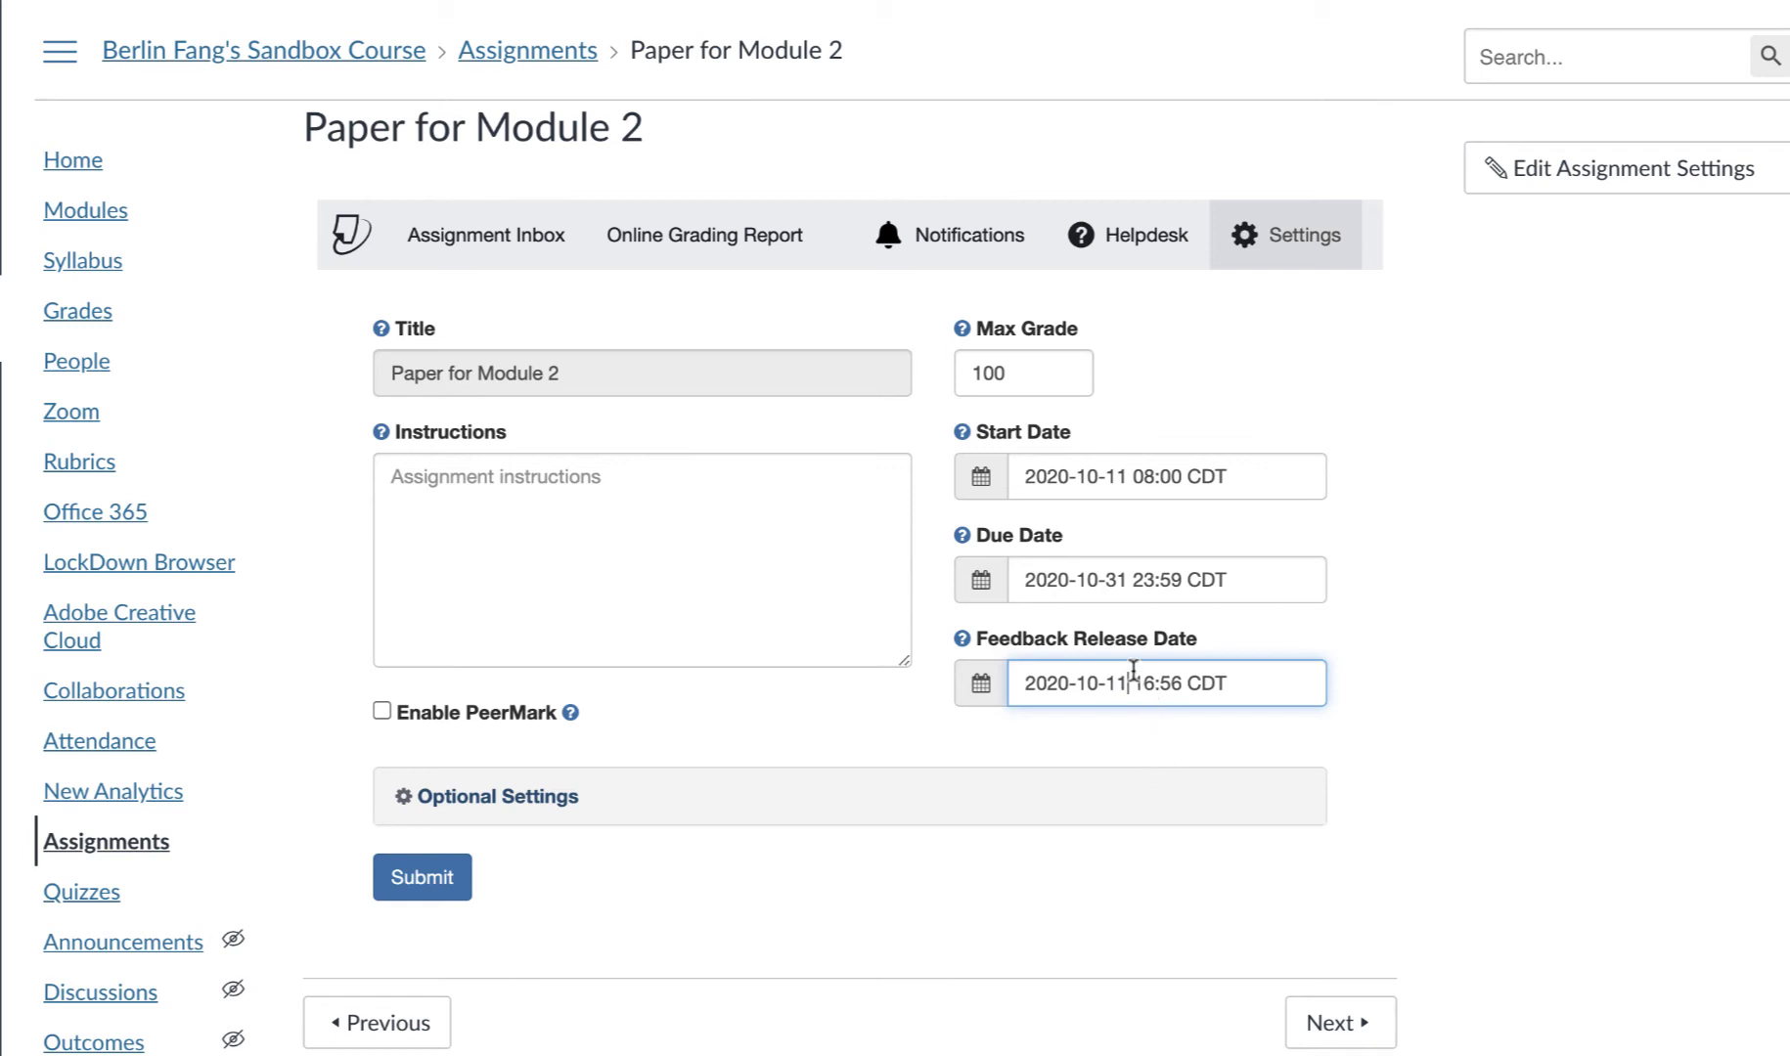
pyautogui.moveTo(1132, 684); pyautogui.dragTo(1182, 693)
pyautogui.write('8:01')
pyautogui.click(480, 804)
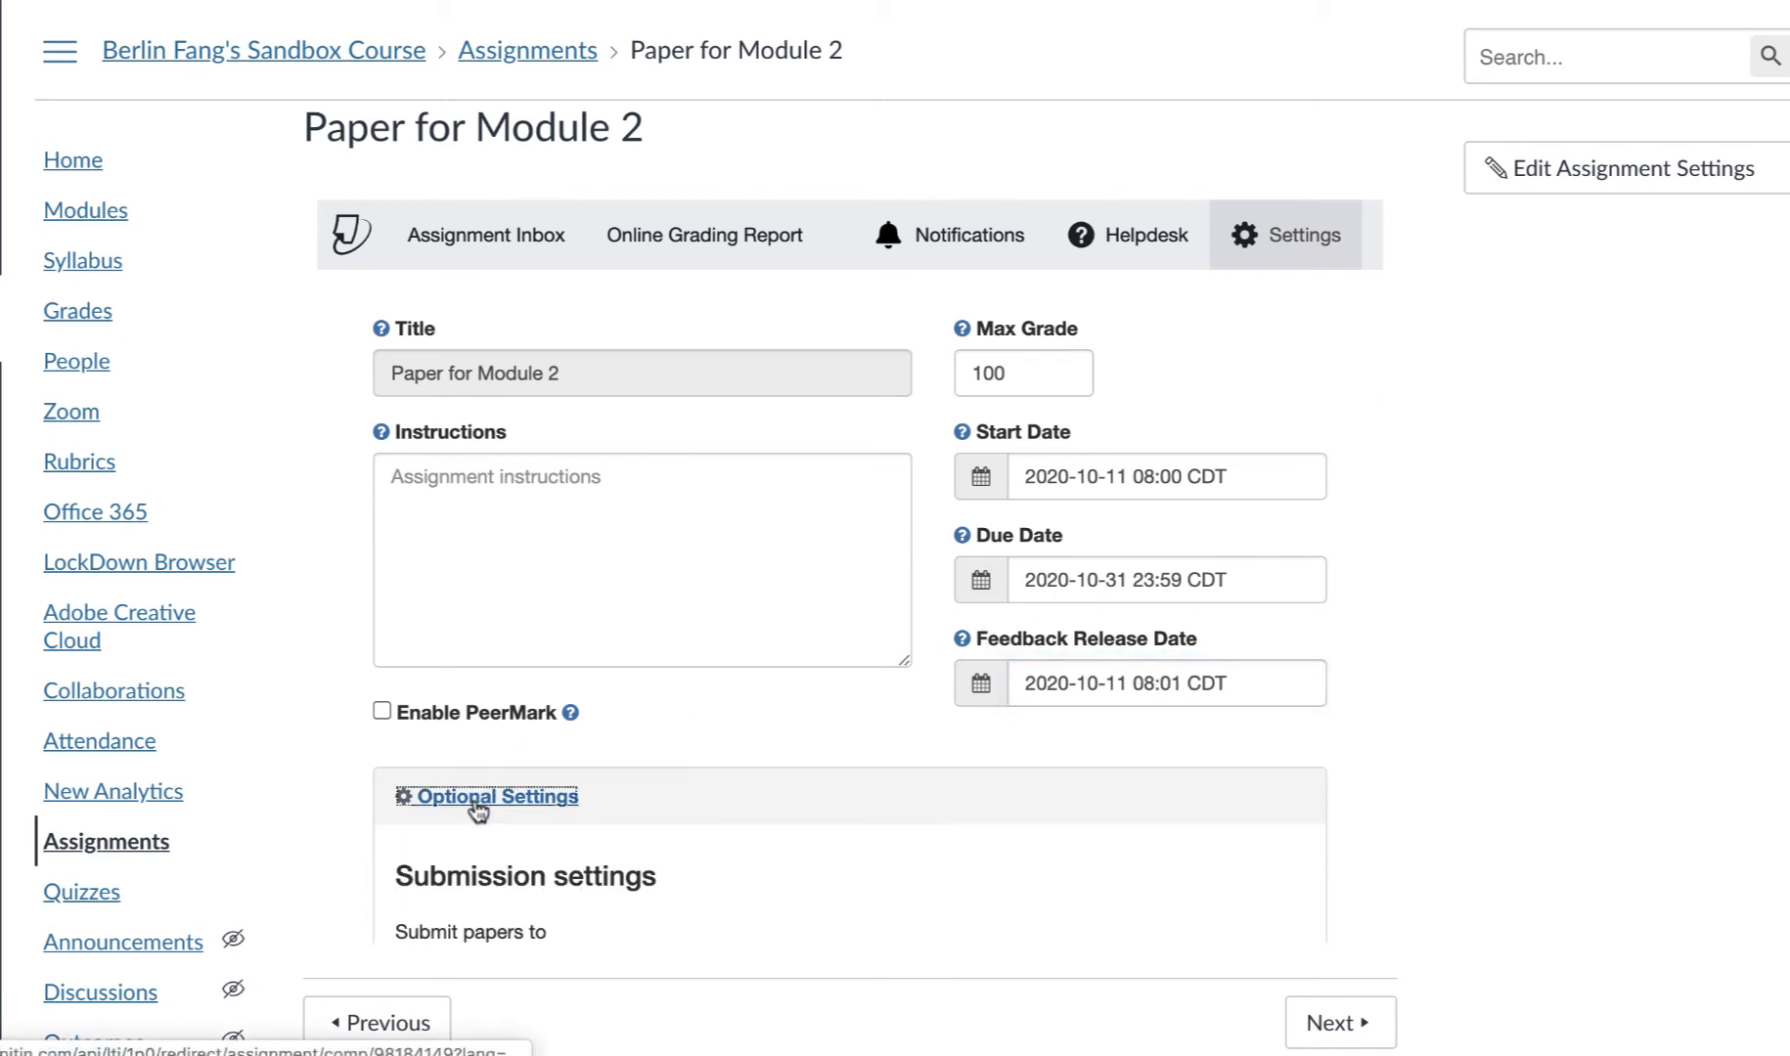
pyautogui.scroll(-1, 479, 812)
pyautogui.scroll(-1, 479, 812)
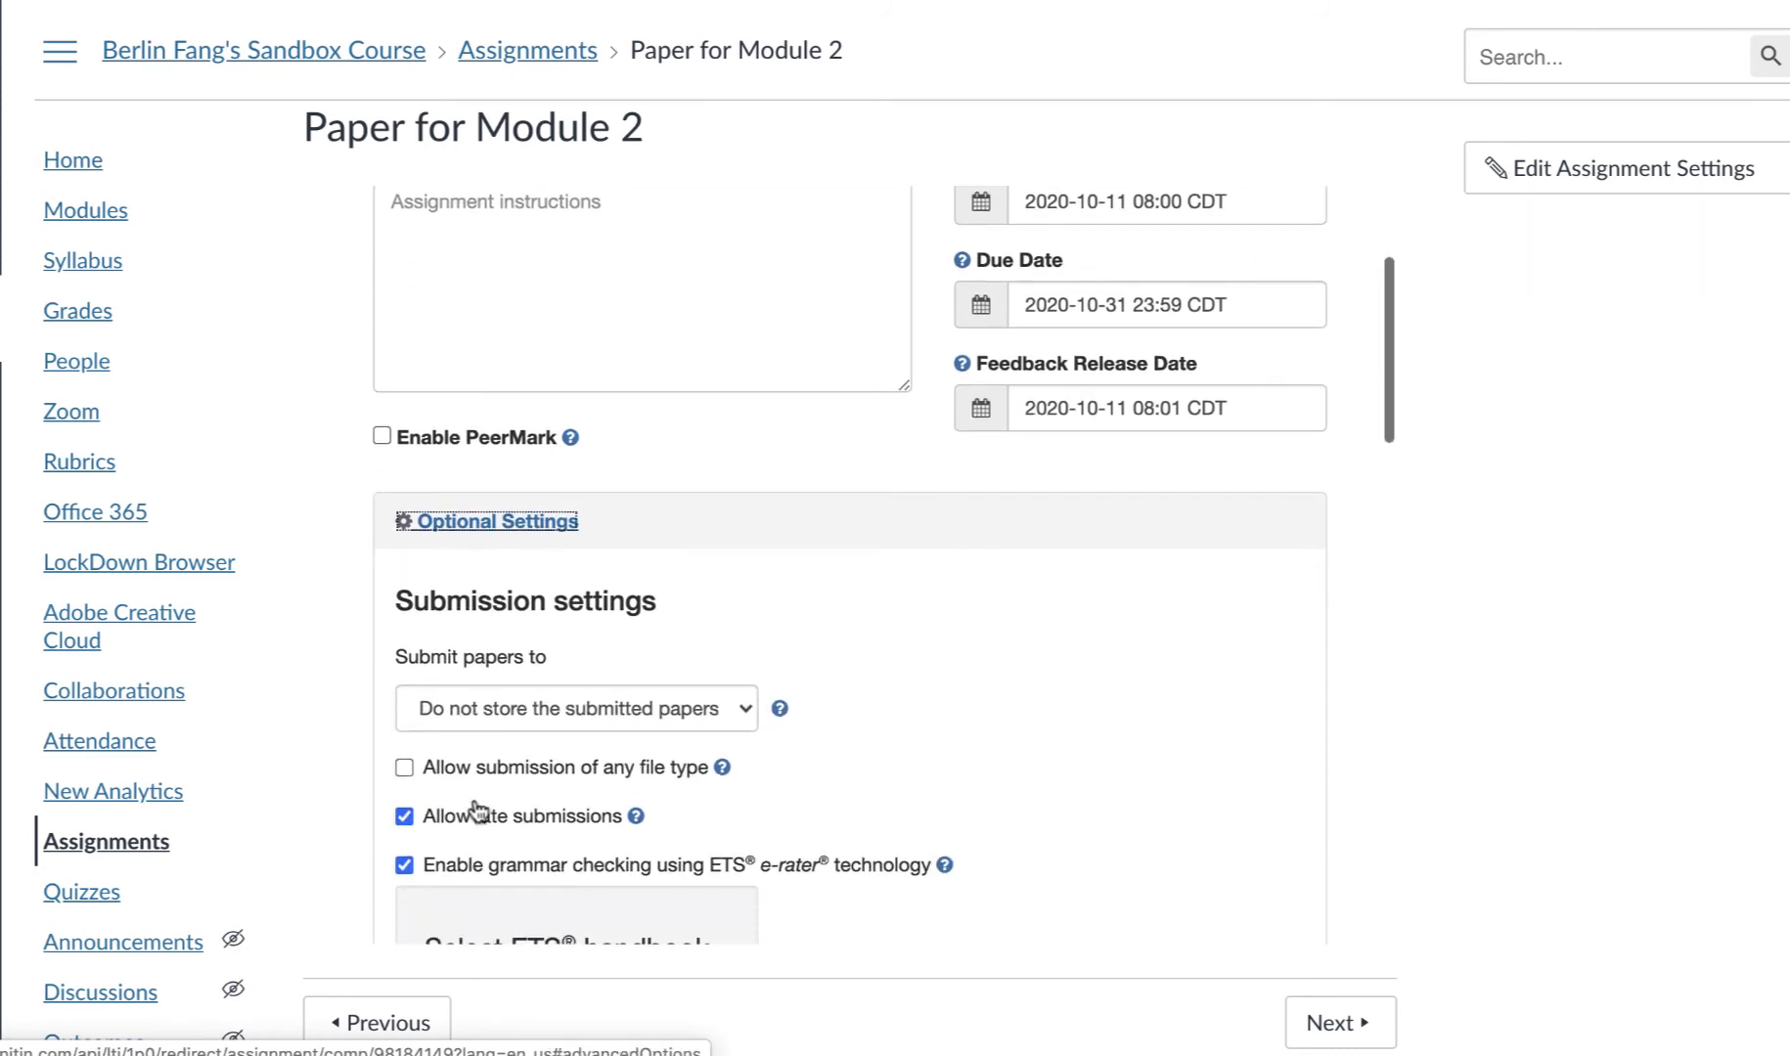
pyautogui.click(518, 716)
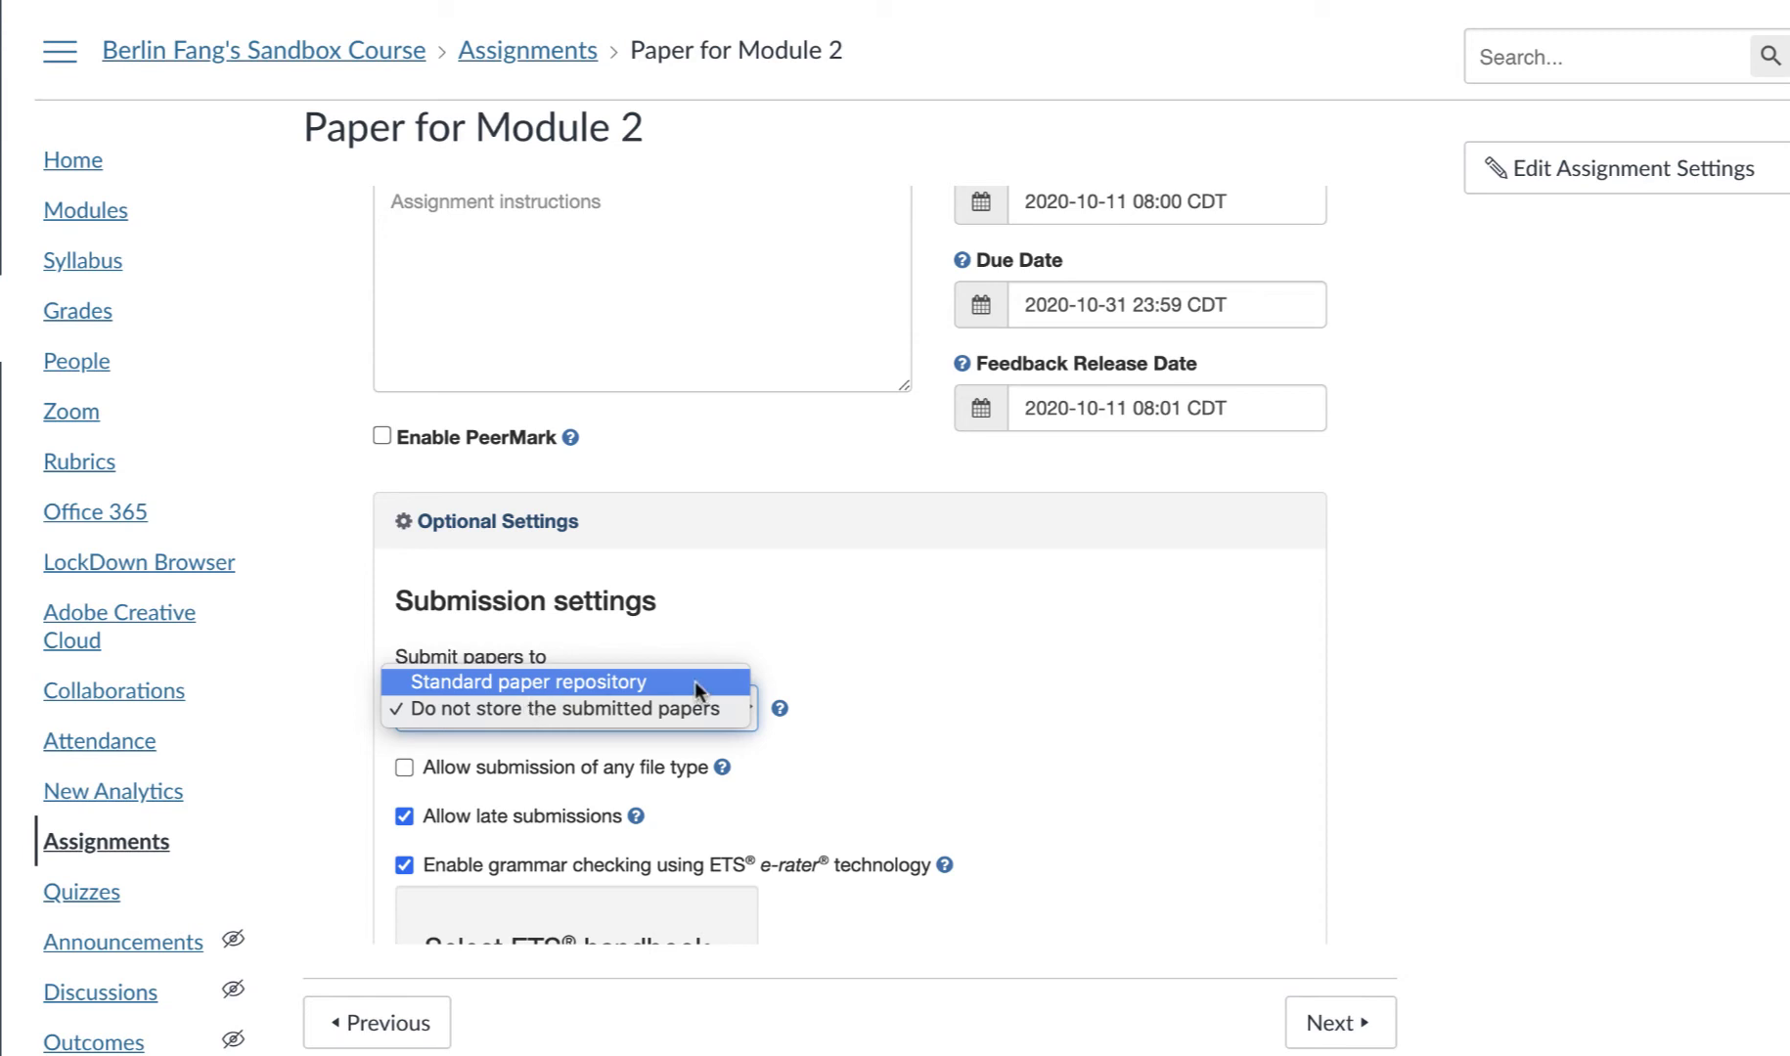
pyautogui.click(959, 643)
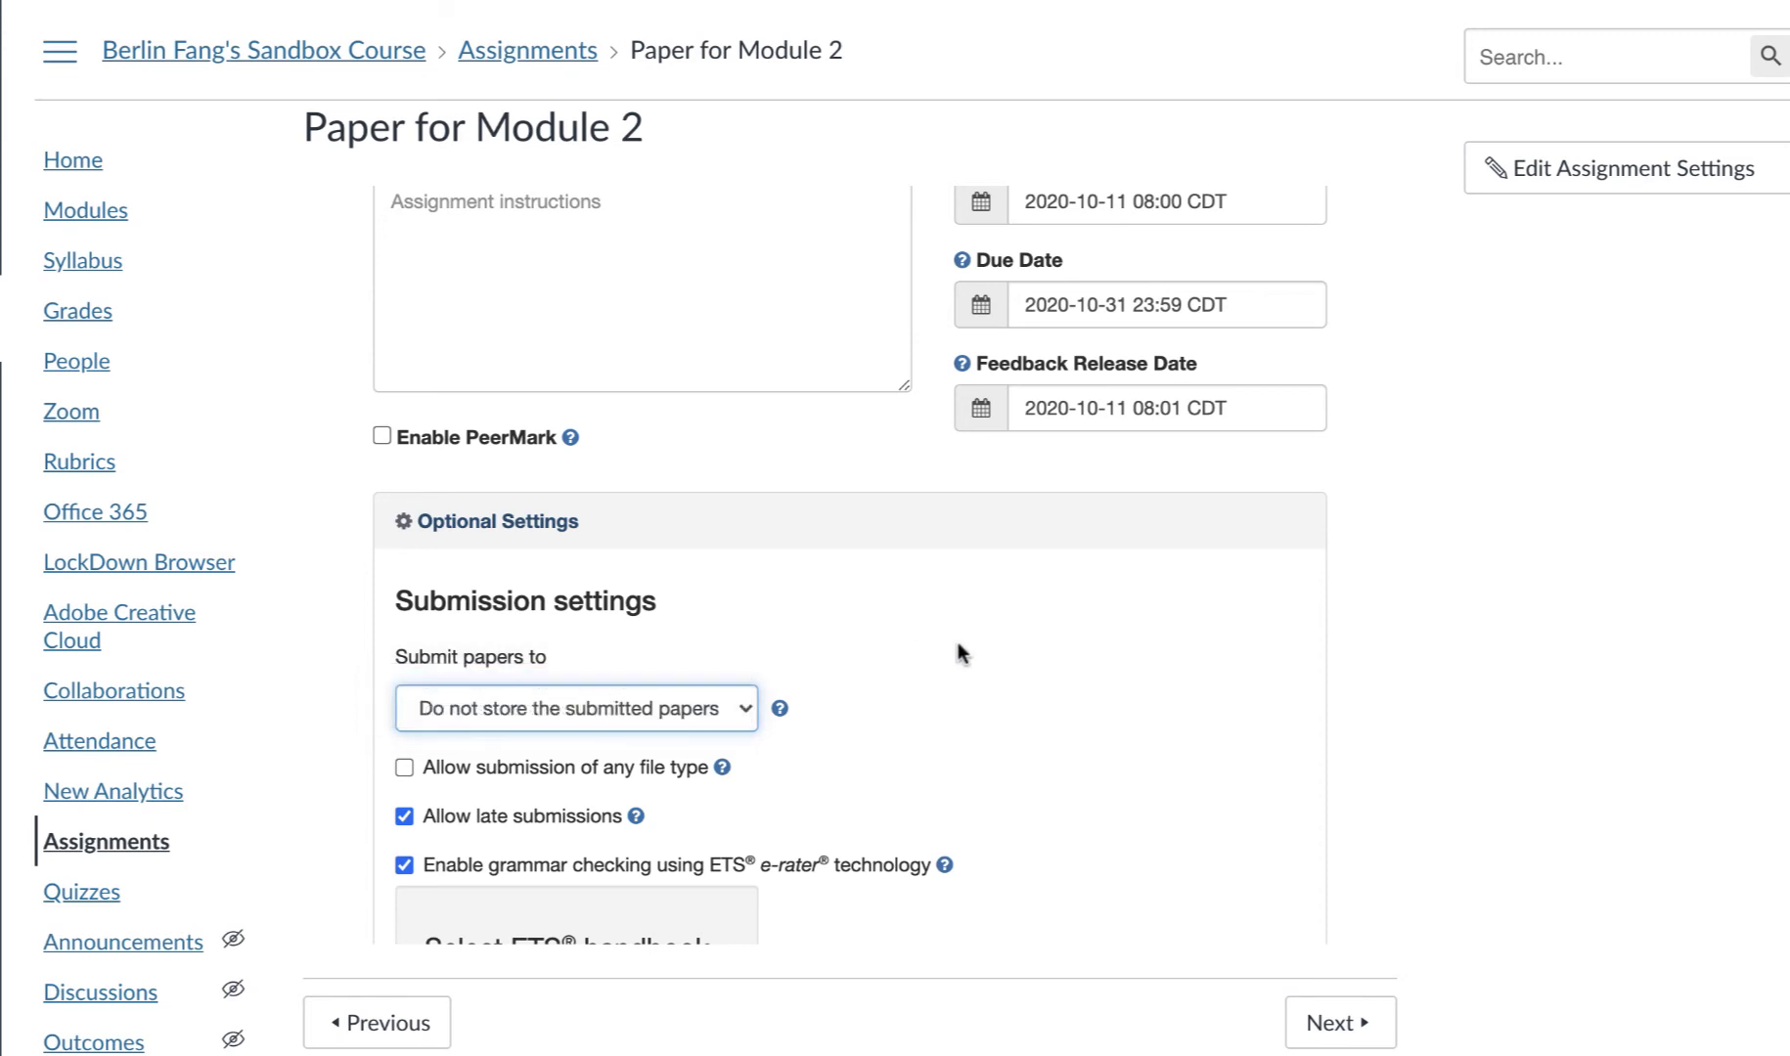
pyautogui.click(491, 724)
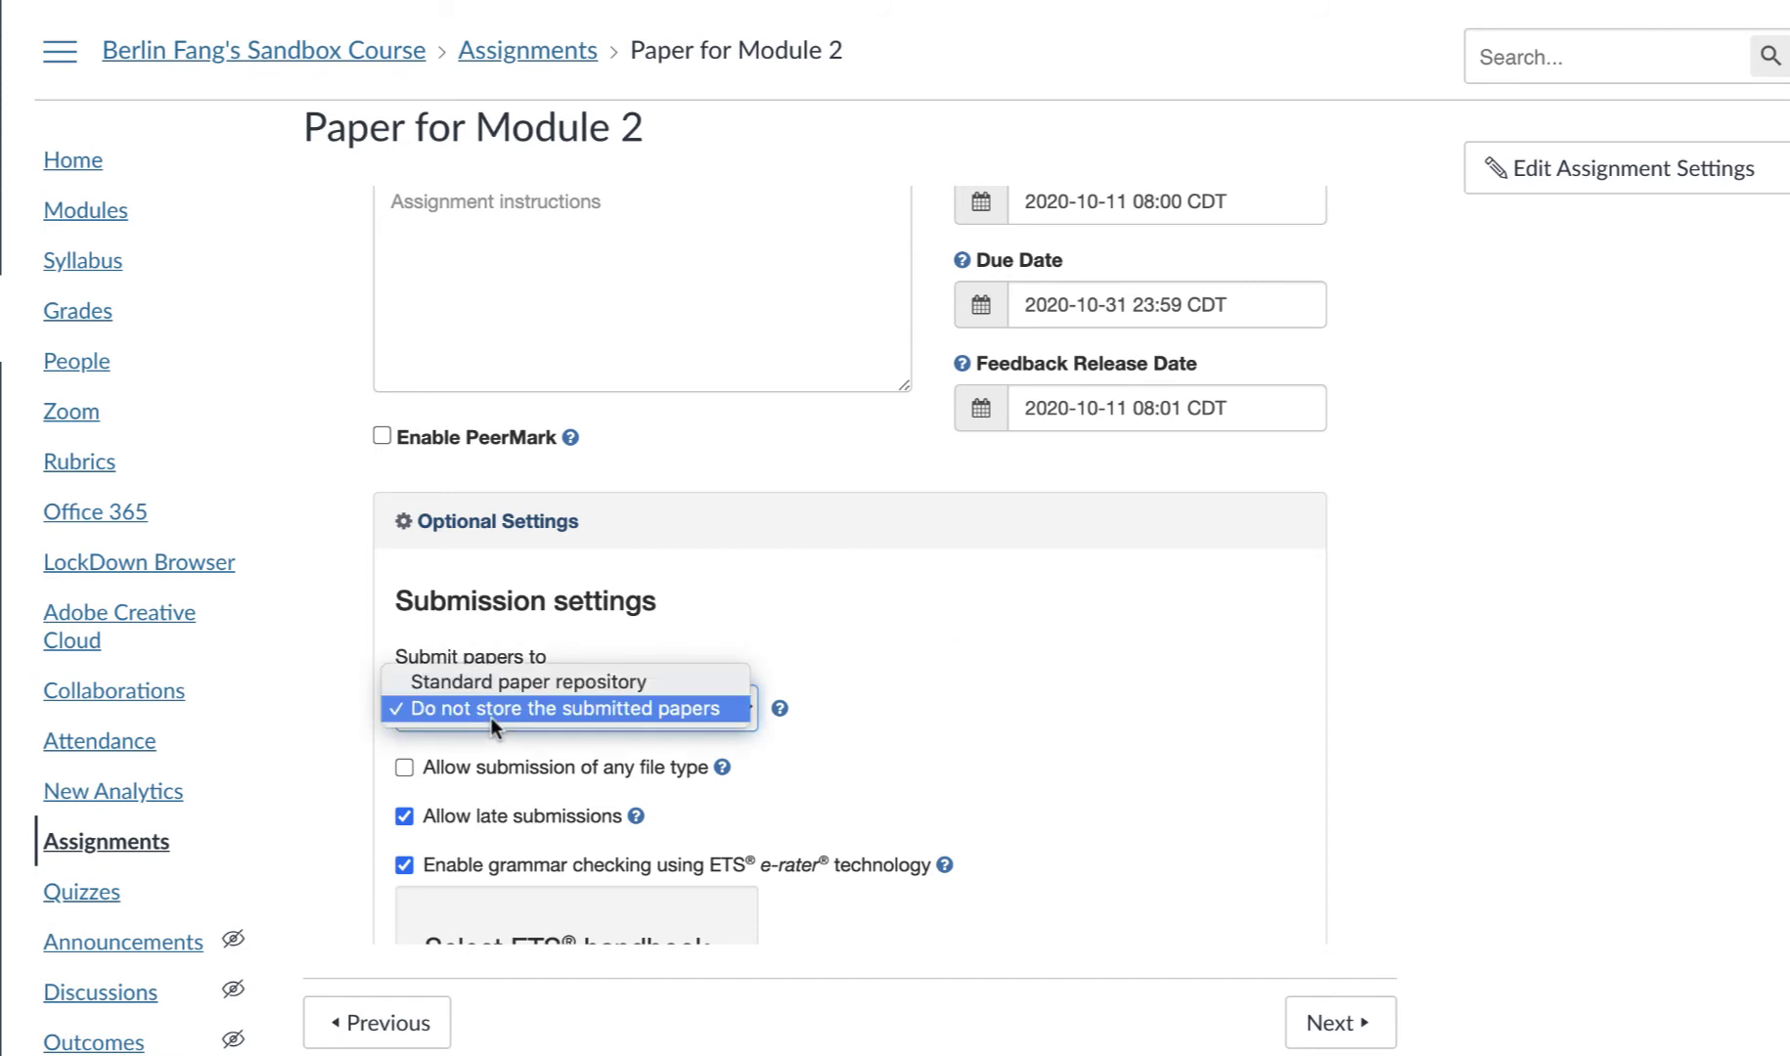
pyautogui.click(953, 739)
pyautogui.scroll(-3, 948, 731)
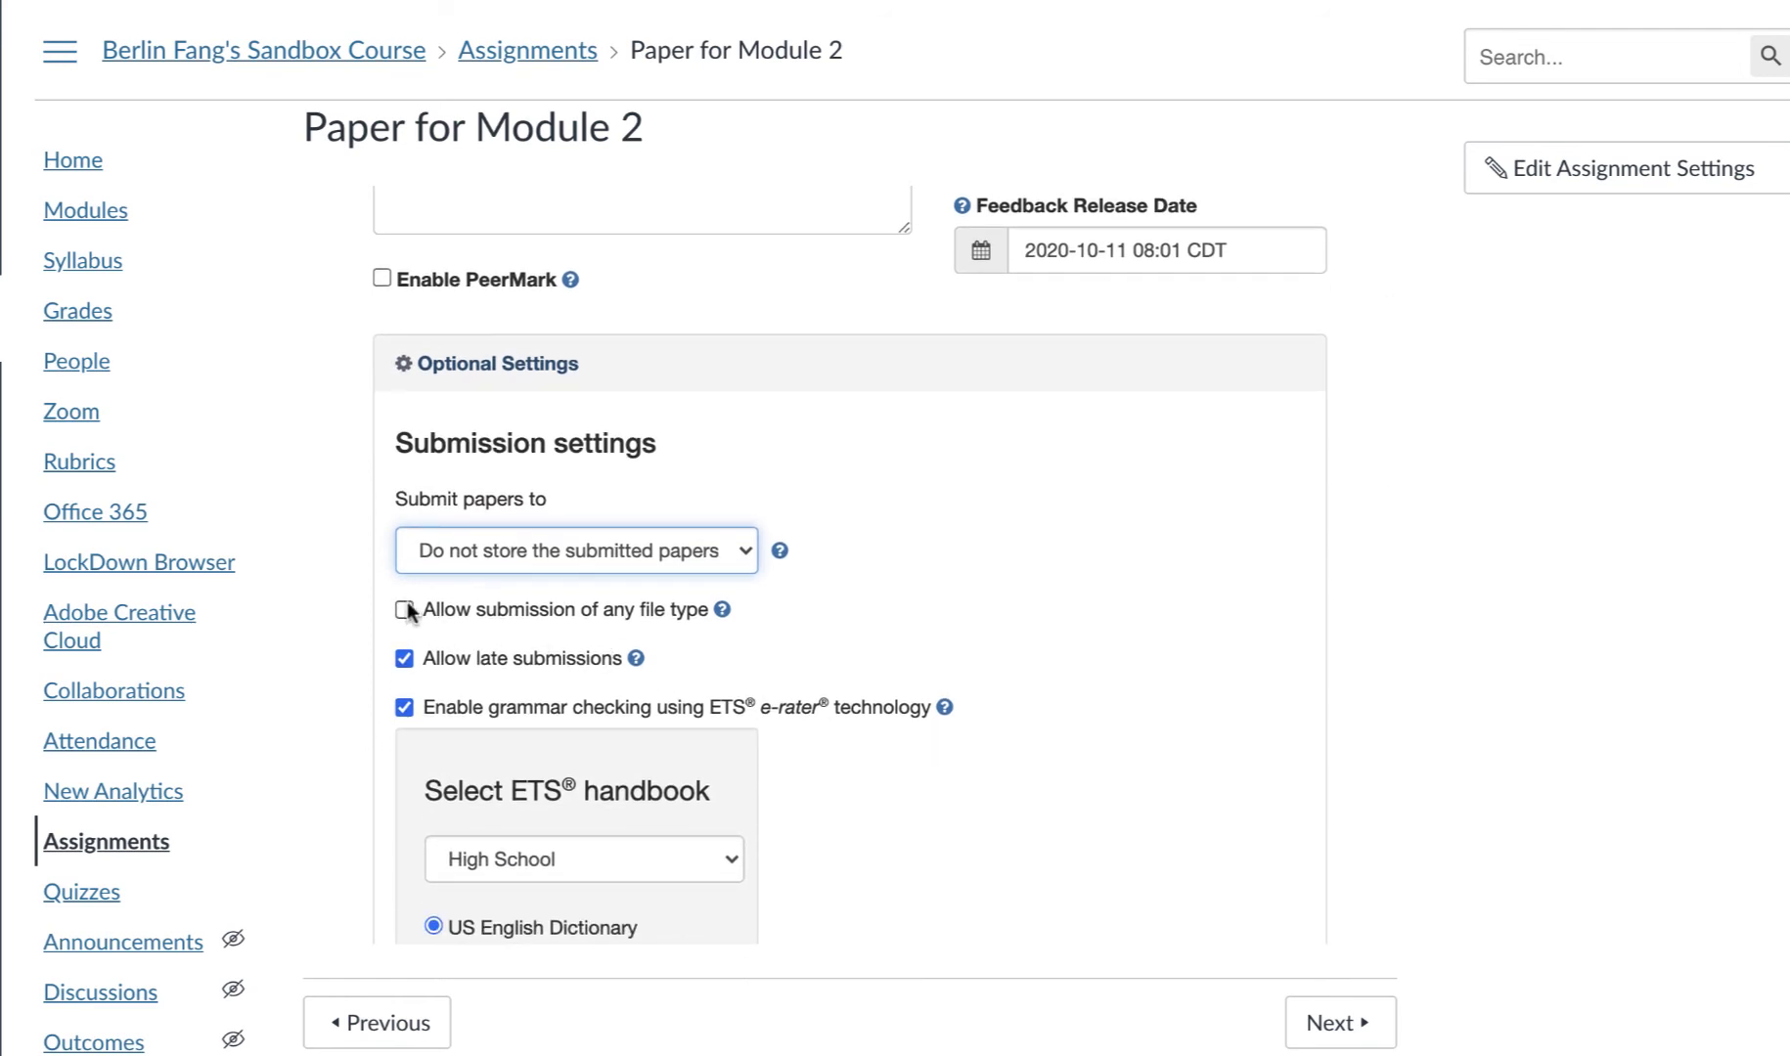
pyautogui.click(598, 626)
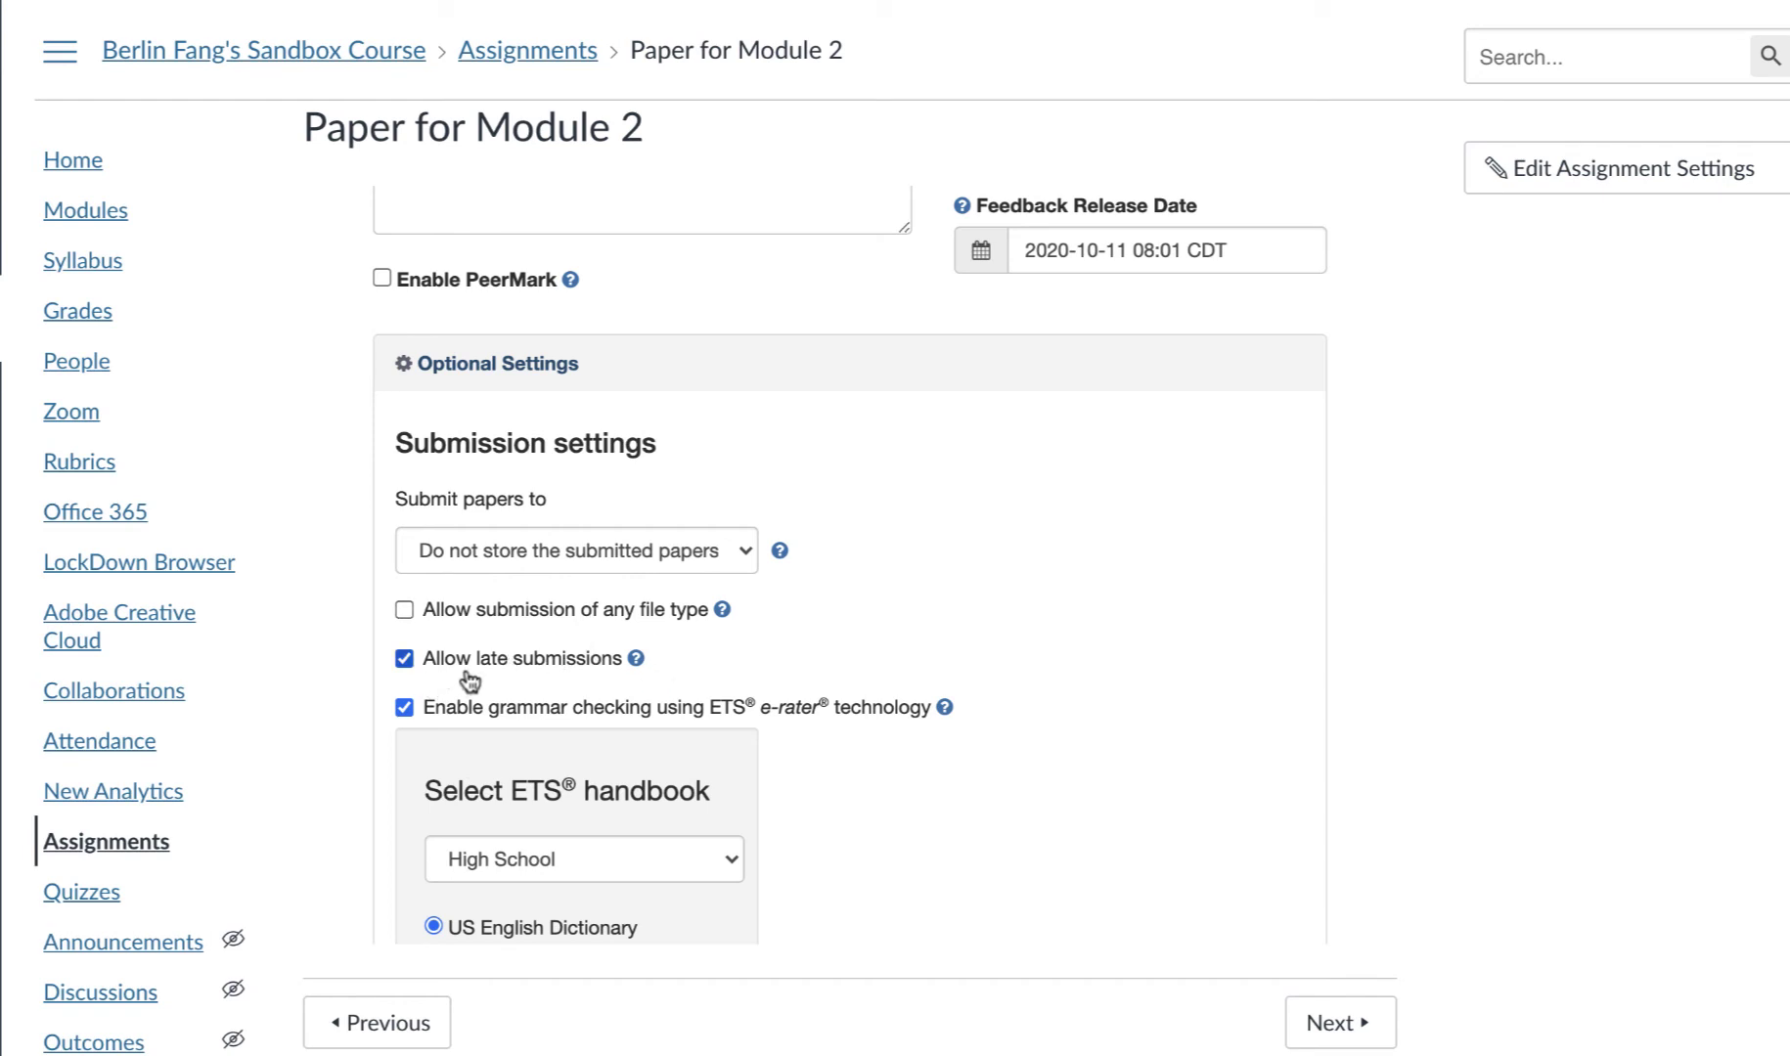
pyautogui.scroll(-2, 470, 682)
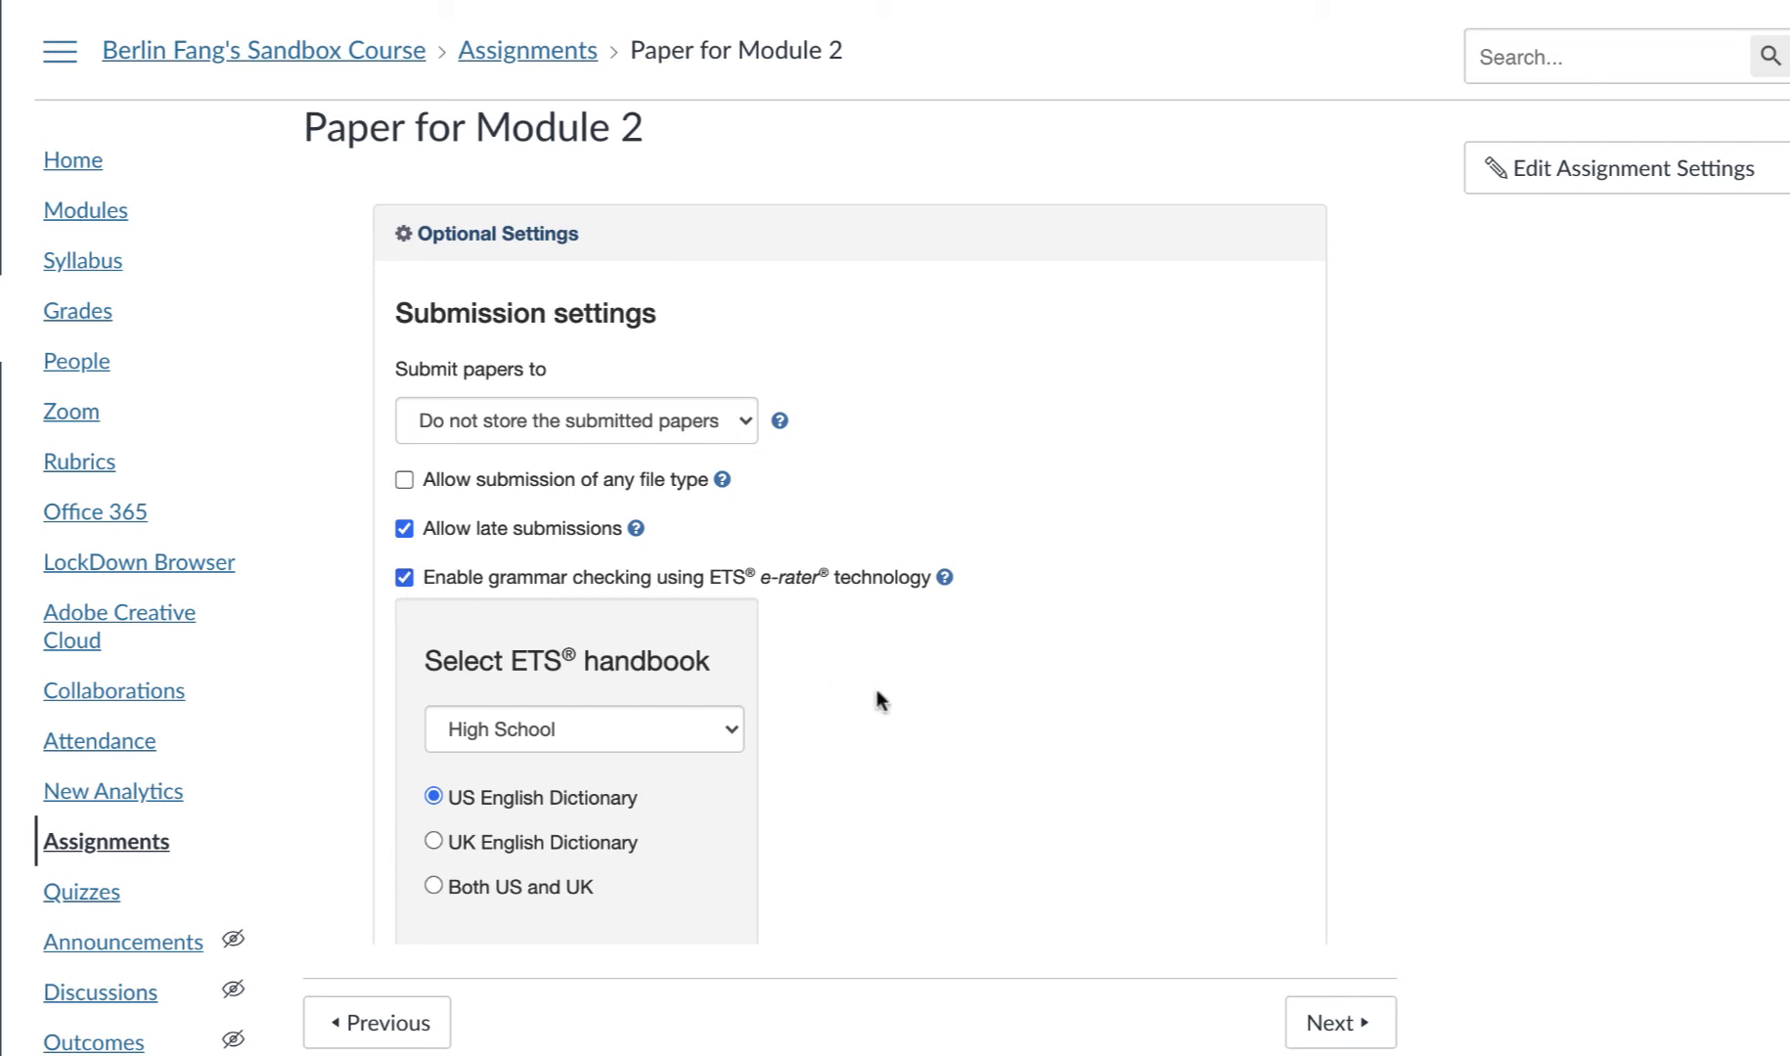
pyautogui.scroll(-5, 876, 690)
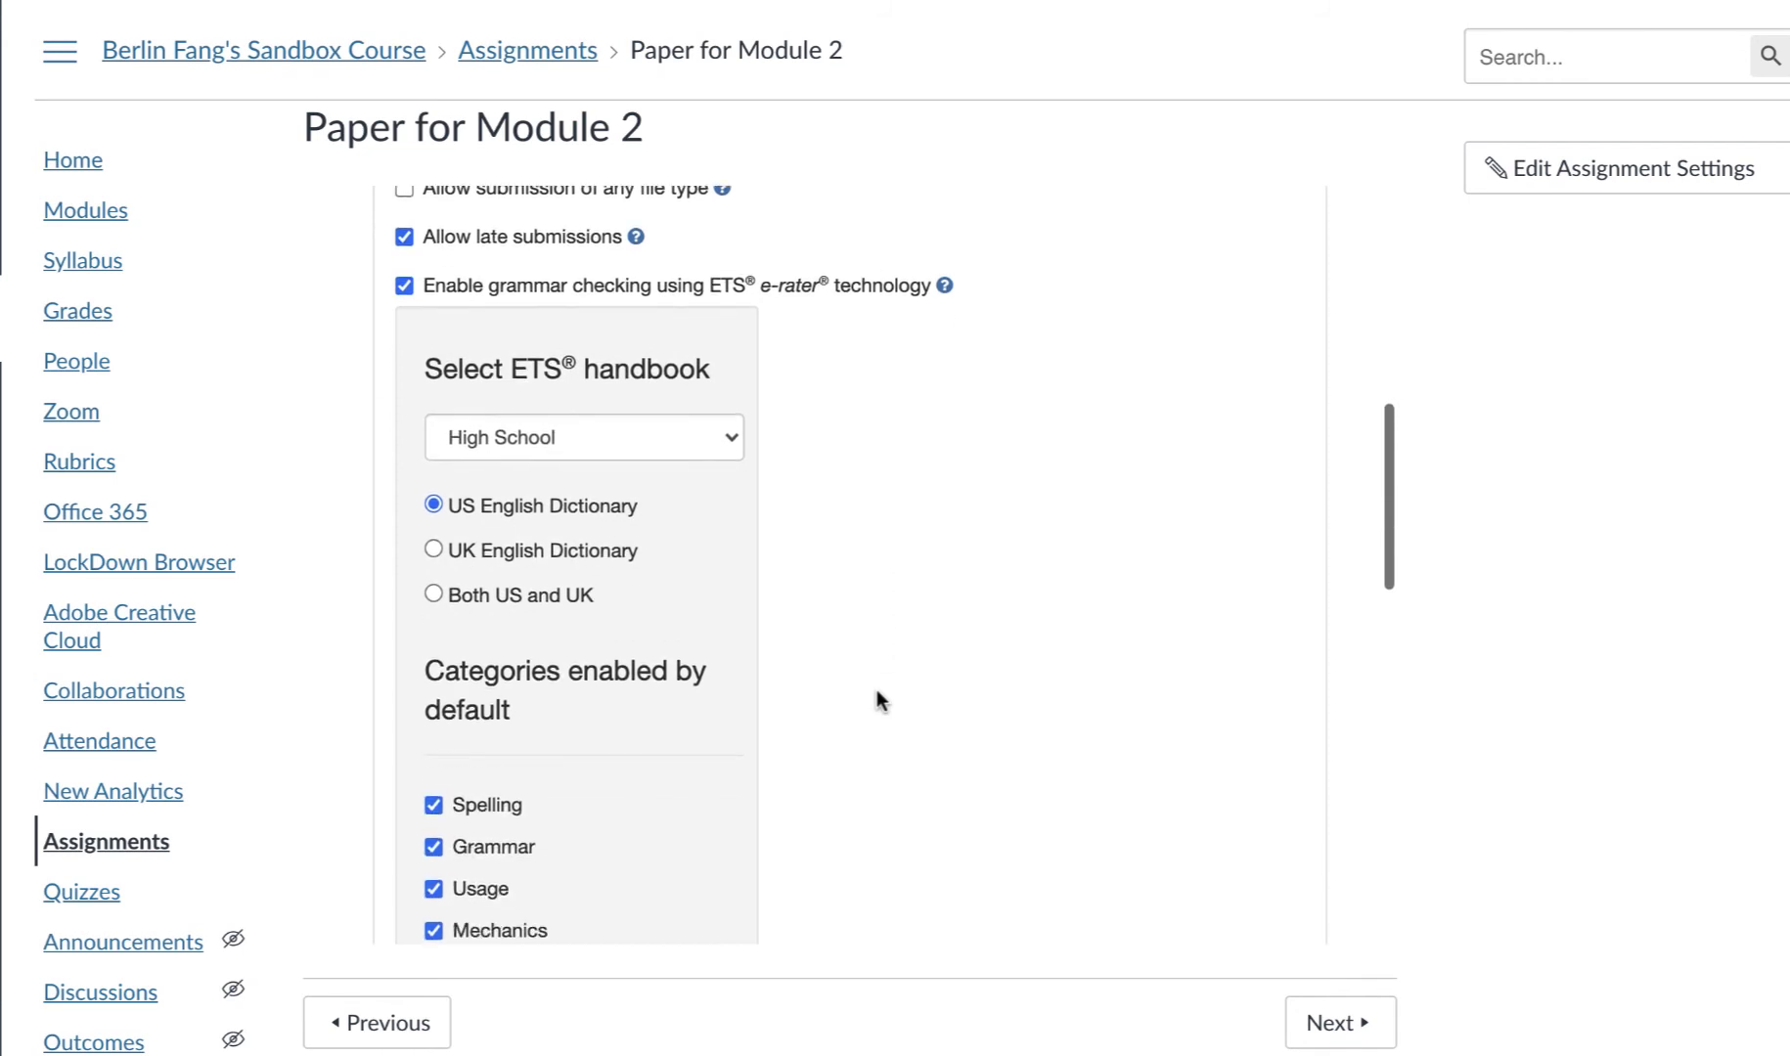
pyautogui.scroll(-1, 877, 689)
pyautogui.click(677, 386)
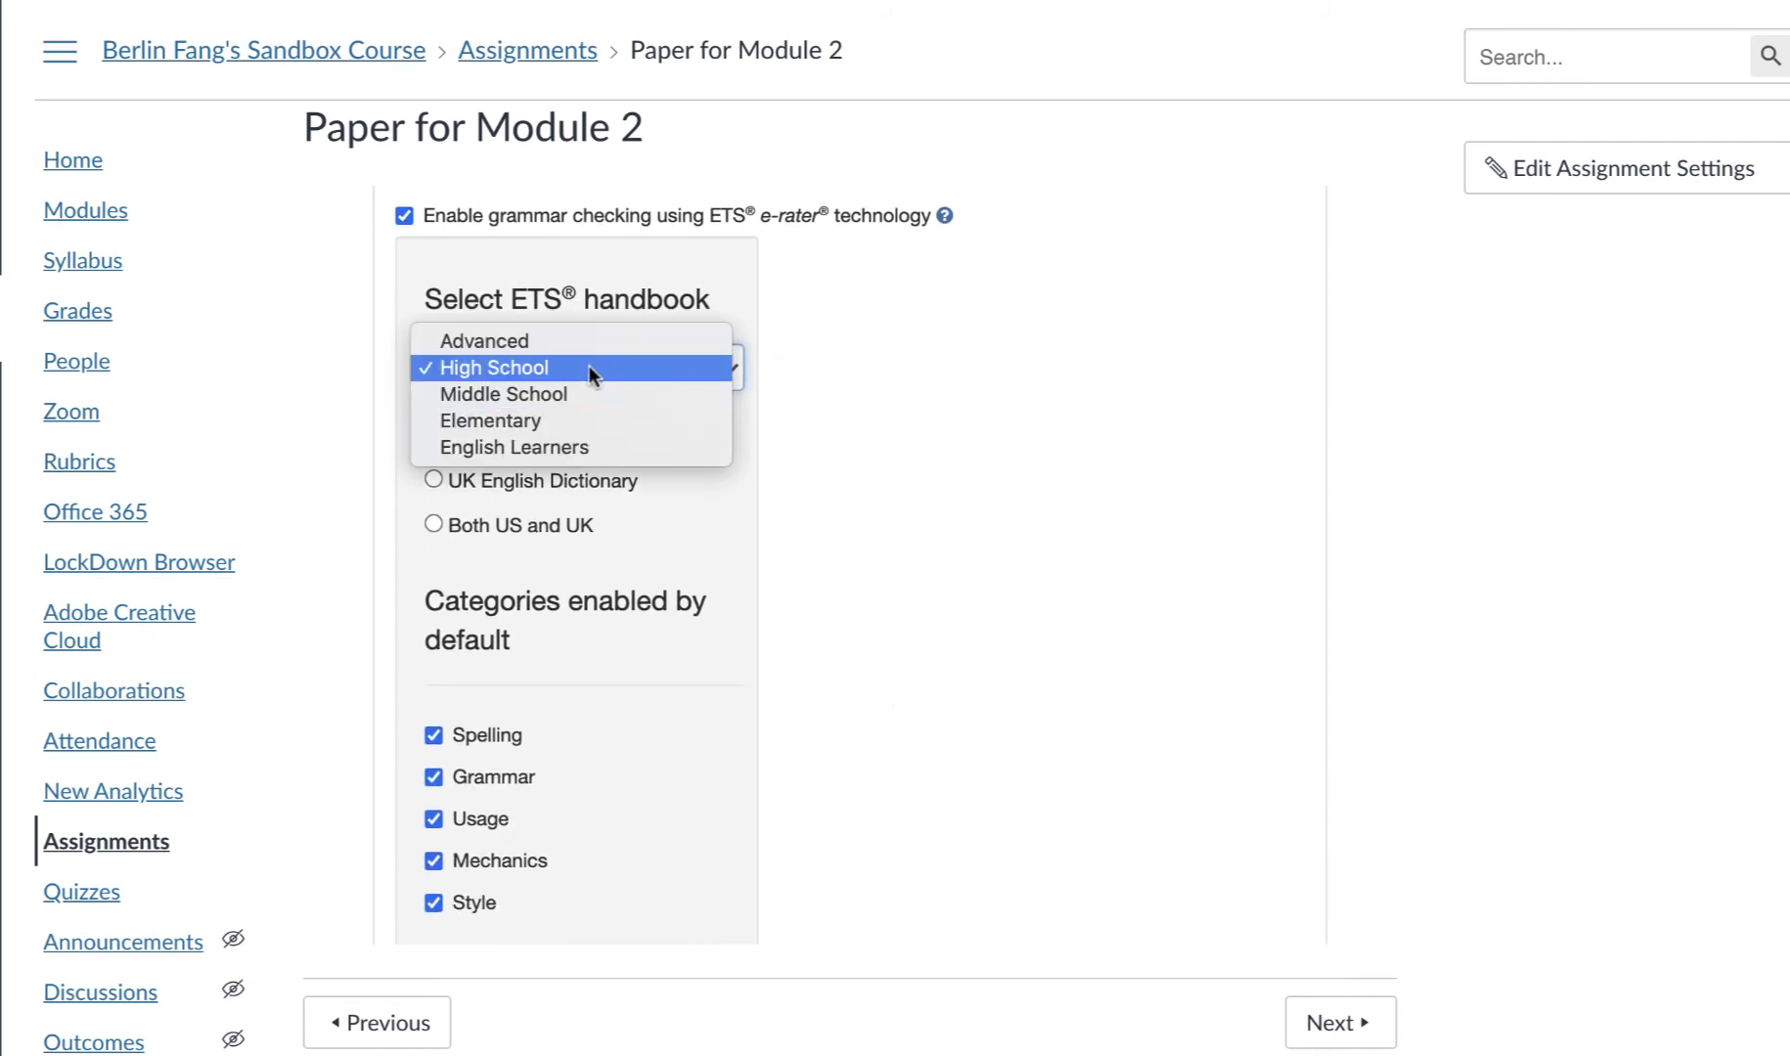
pyautogui.click(1047, 513)
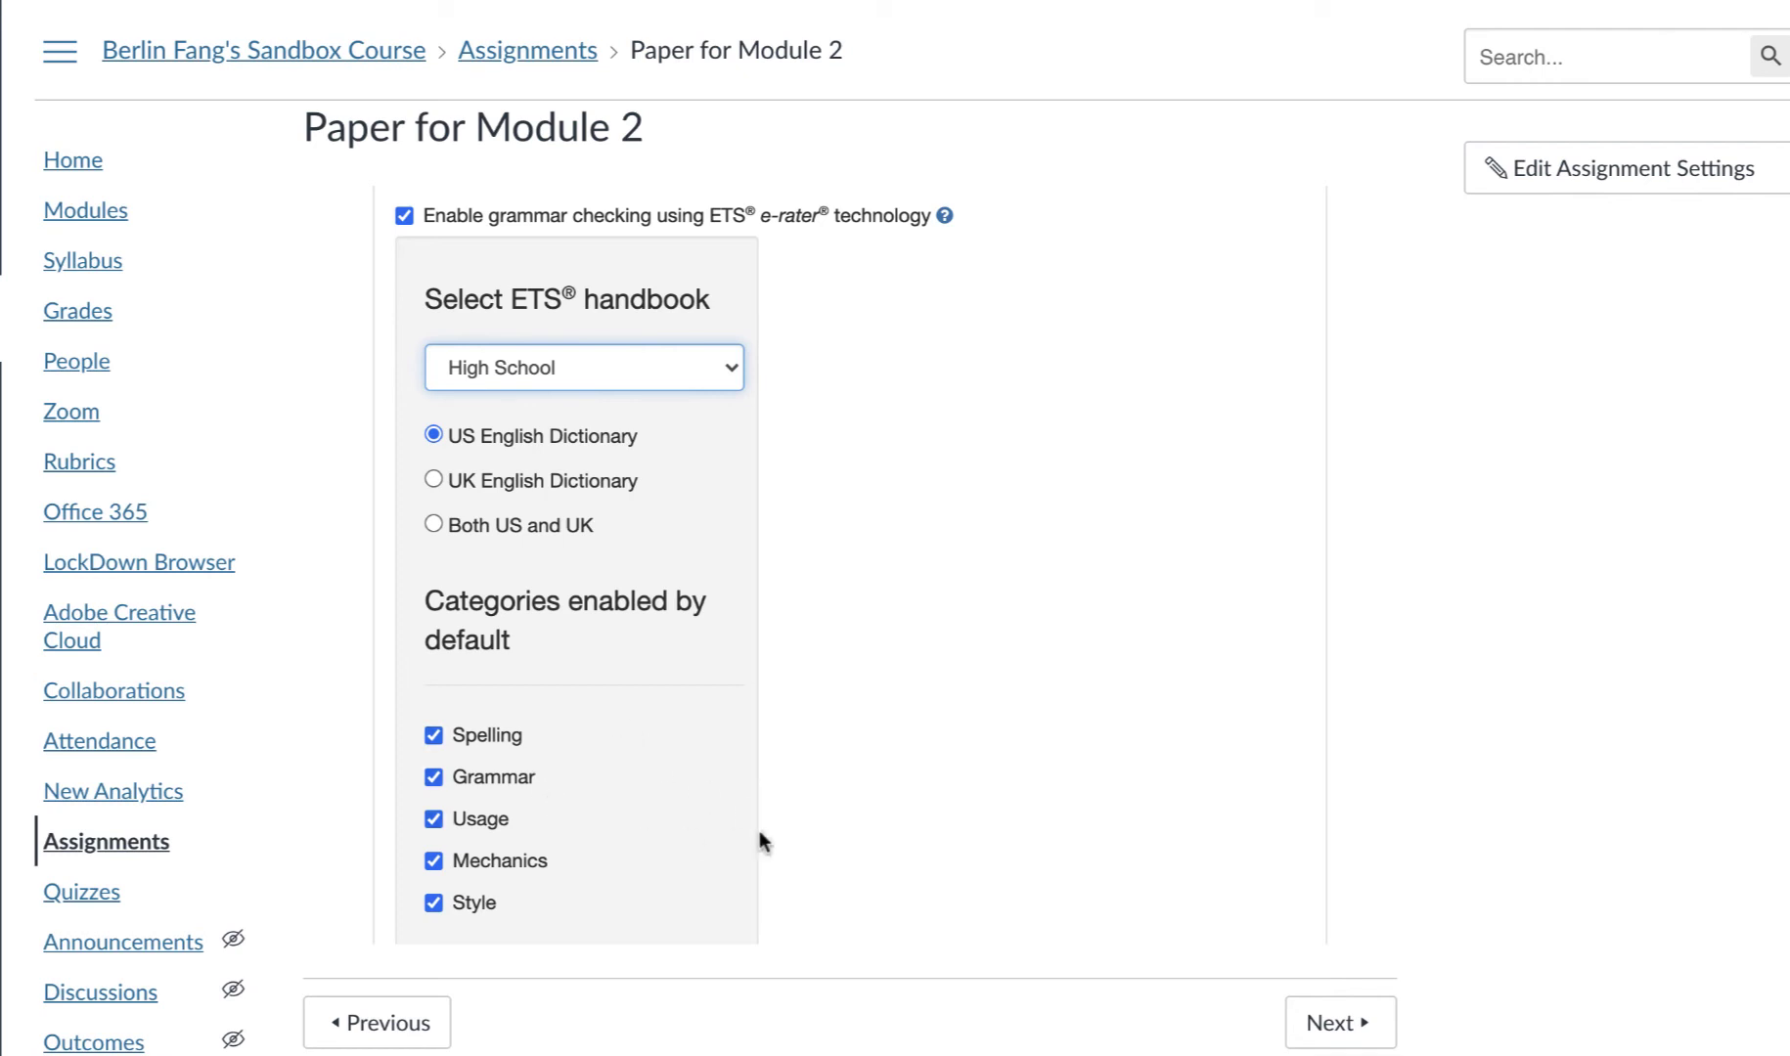
pyautogui.scroll(-2, 759, 843)
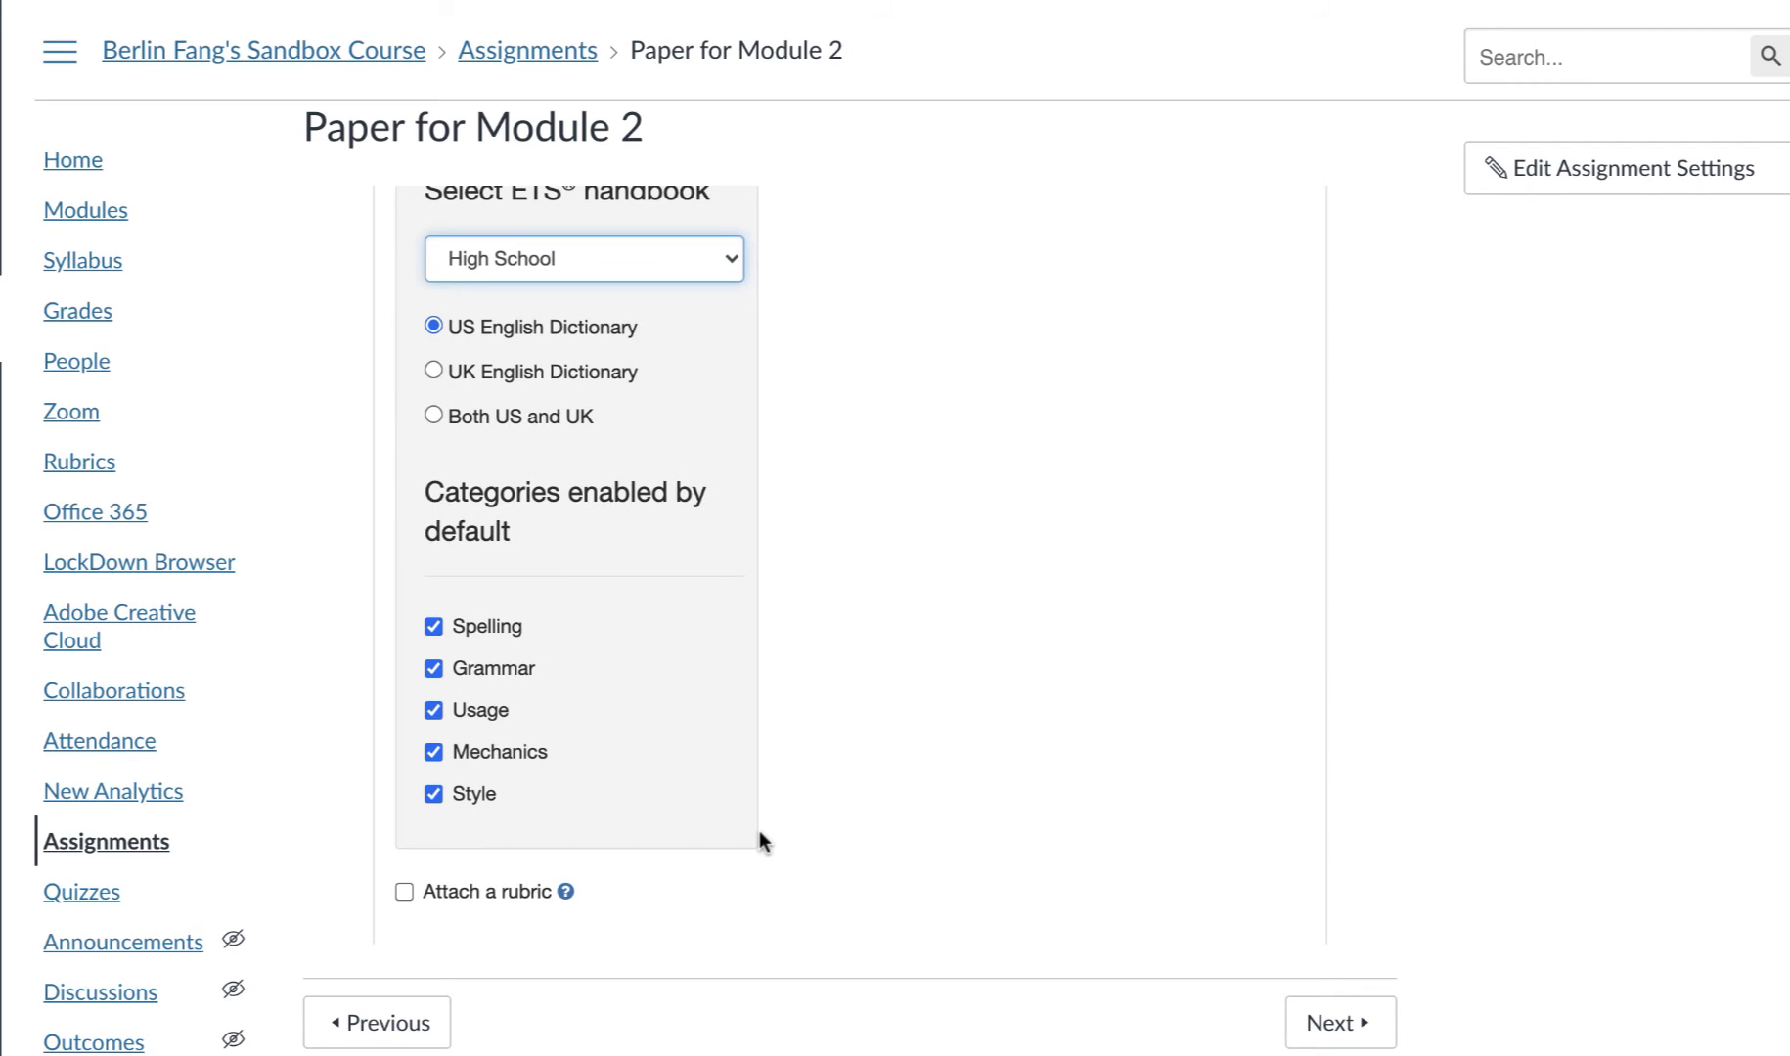
pyautogui.scroll(-5, 760, 842)
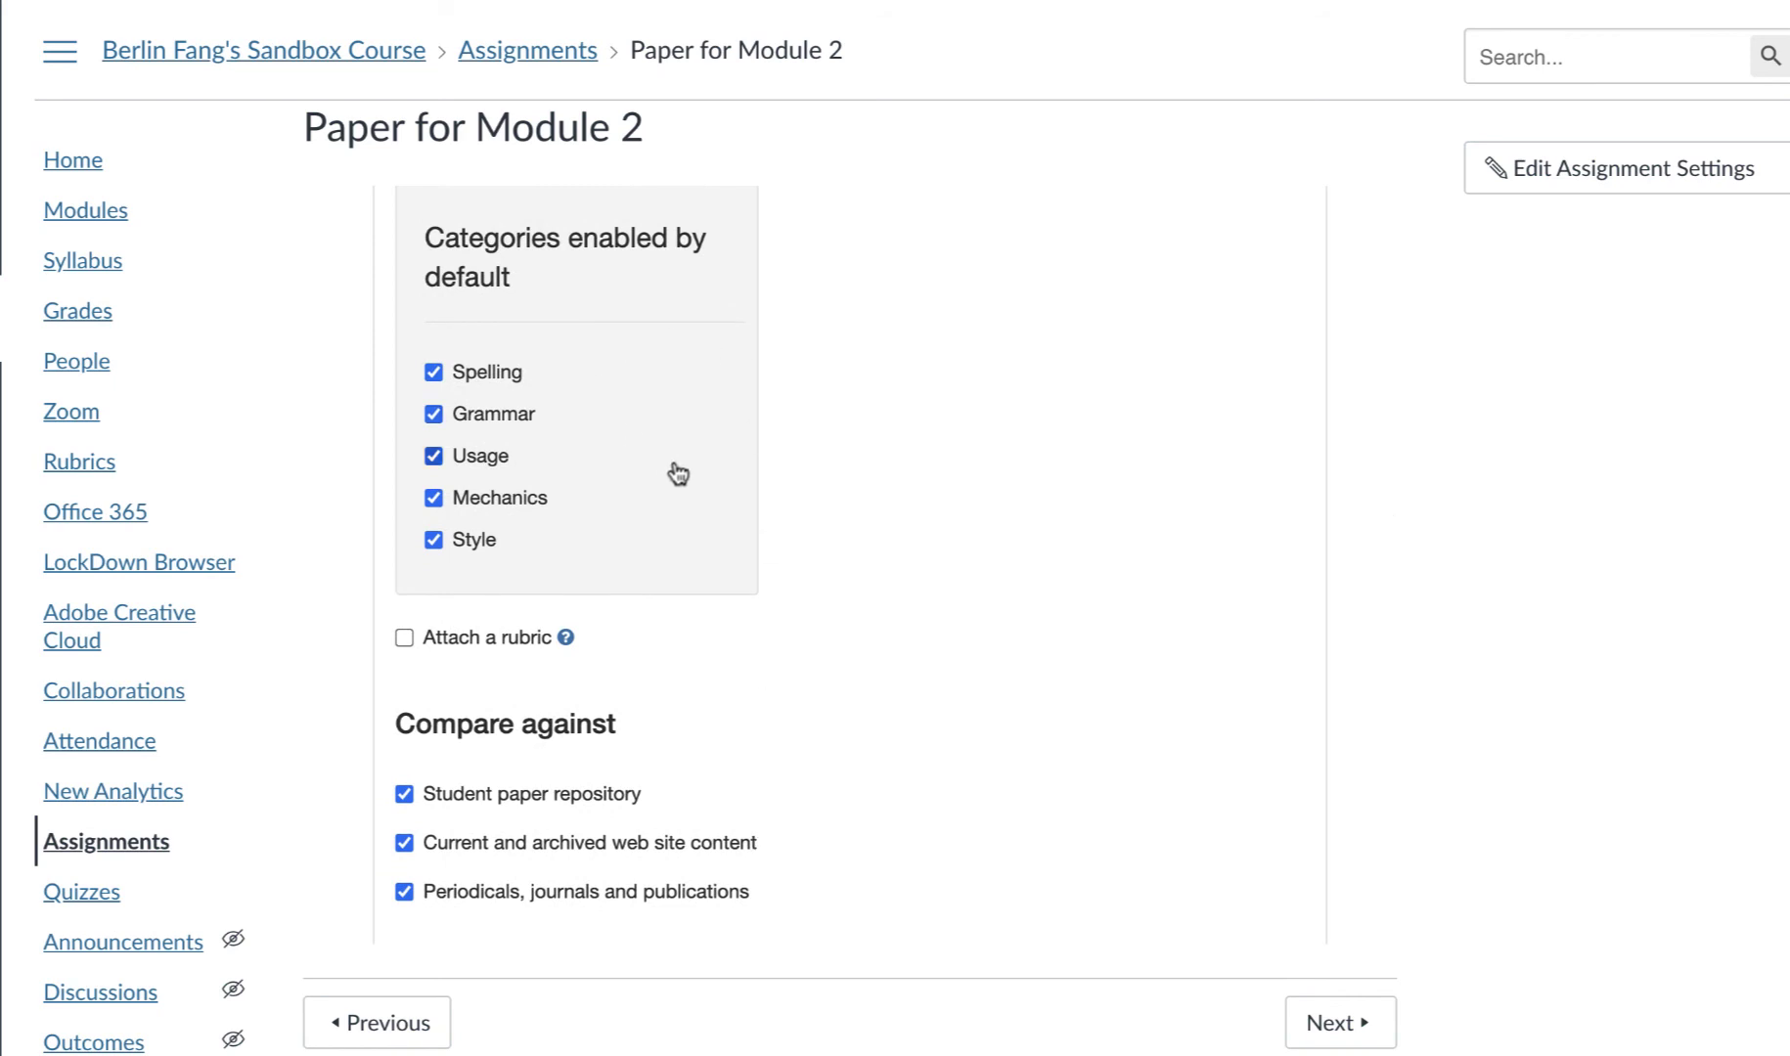
# Keep similarity reports generating immediately, with sources under 5 words excluded.
pyautogui.scroll(-1, 767, 661)
pyautogui.scroll(-3, 768, 662)
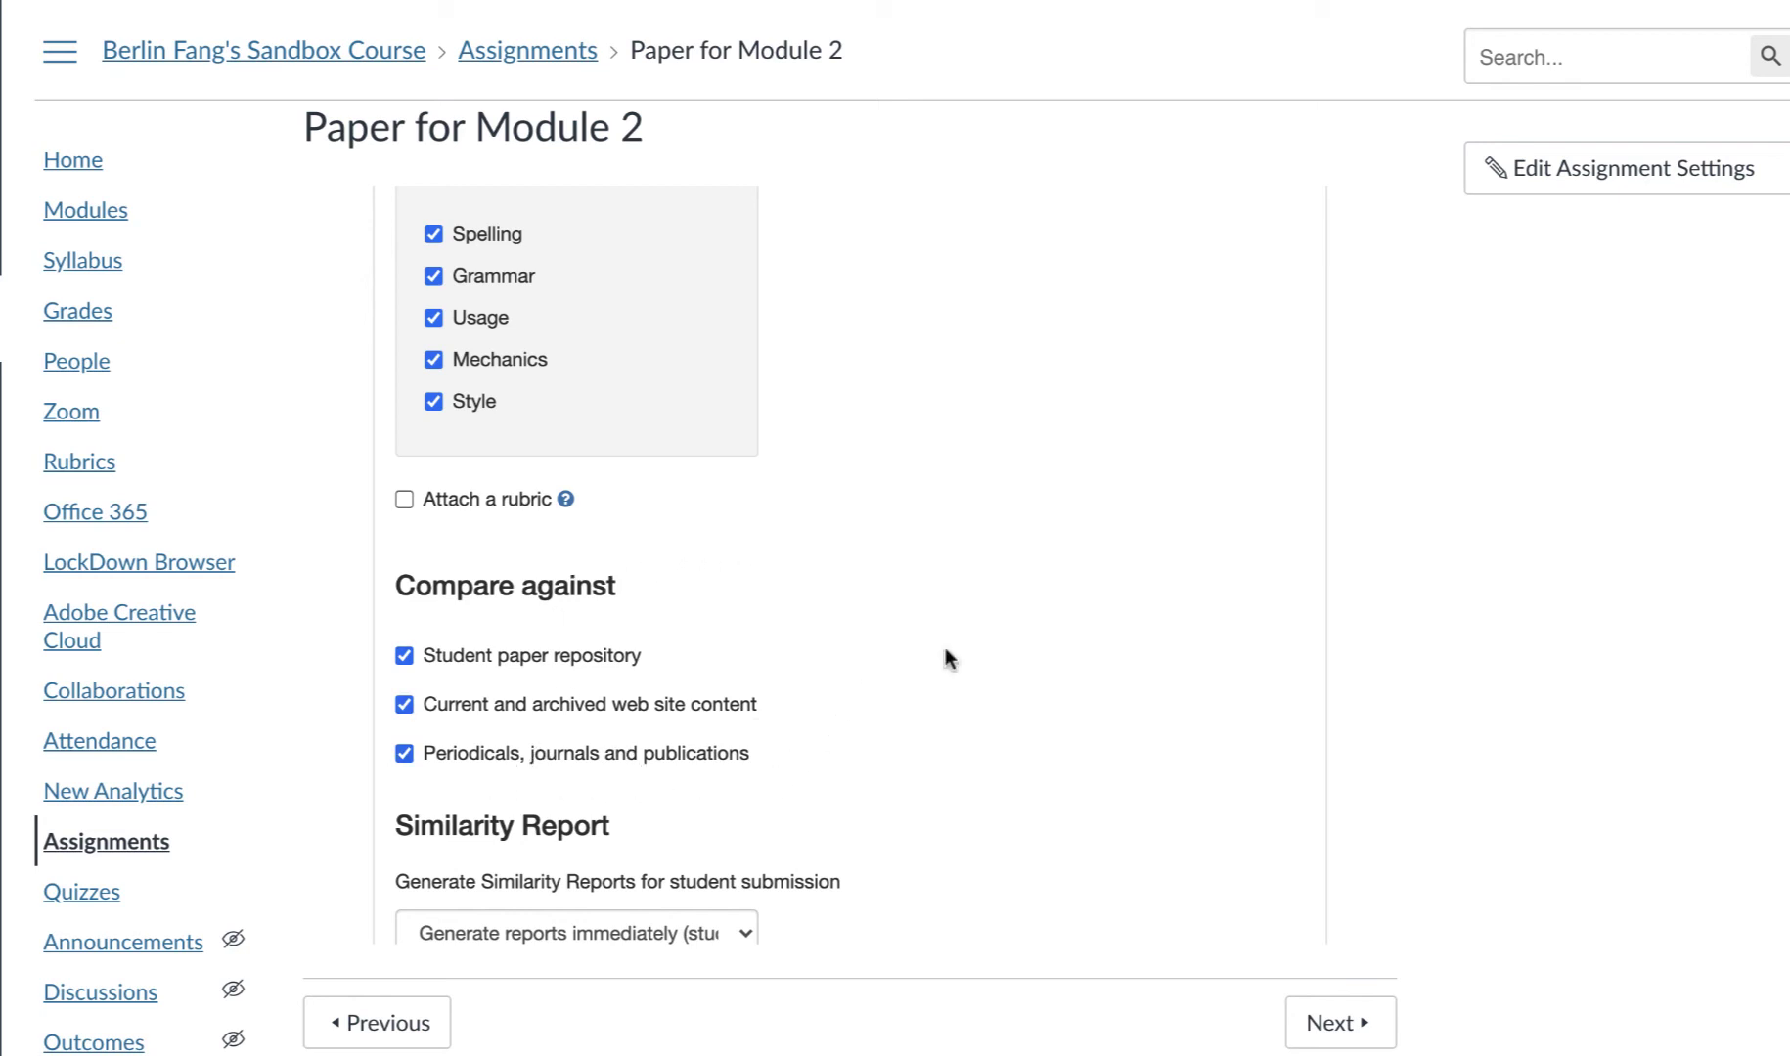
pyautogui.scroll(-3, 945, 647)
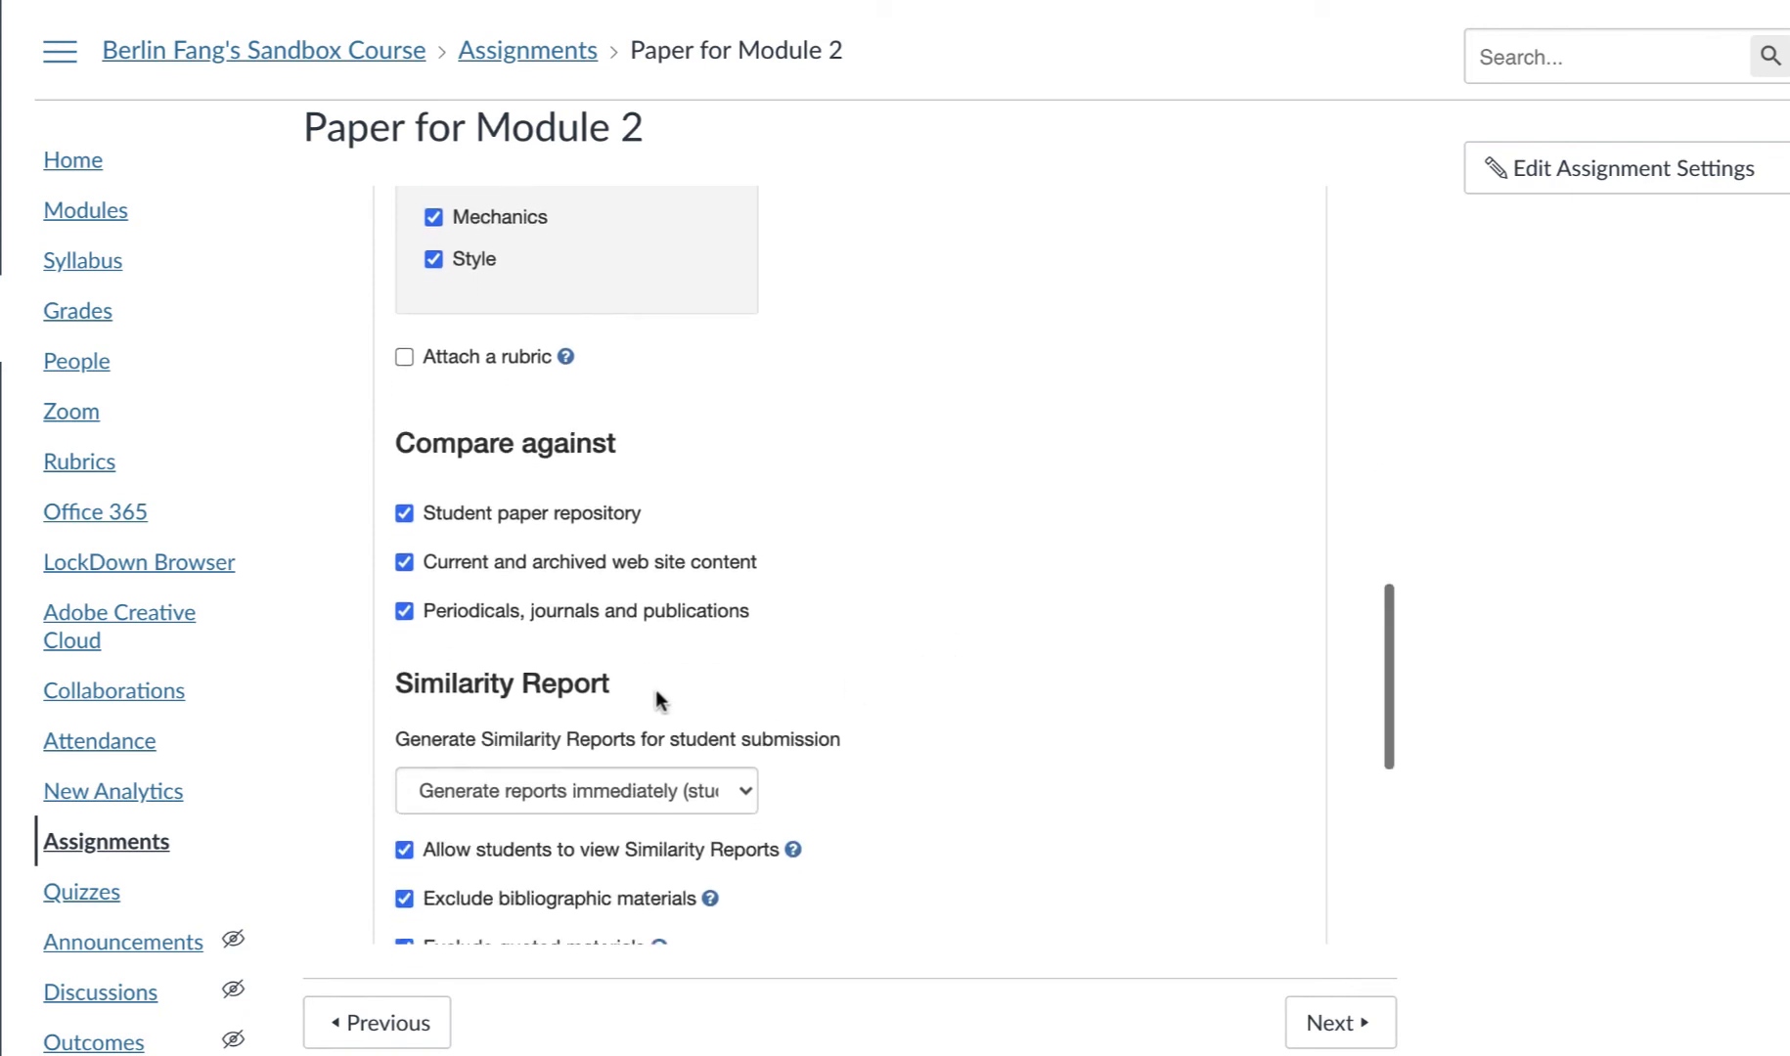
pyautogui.click(540, 788)
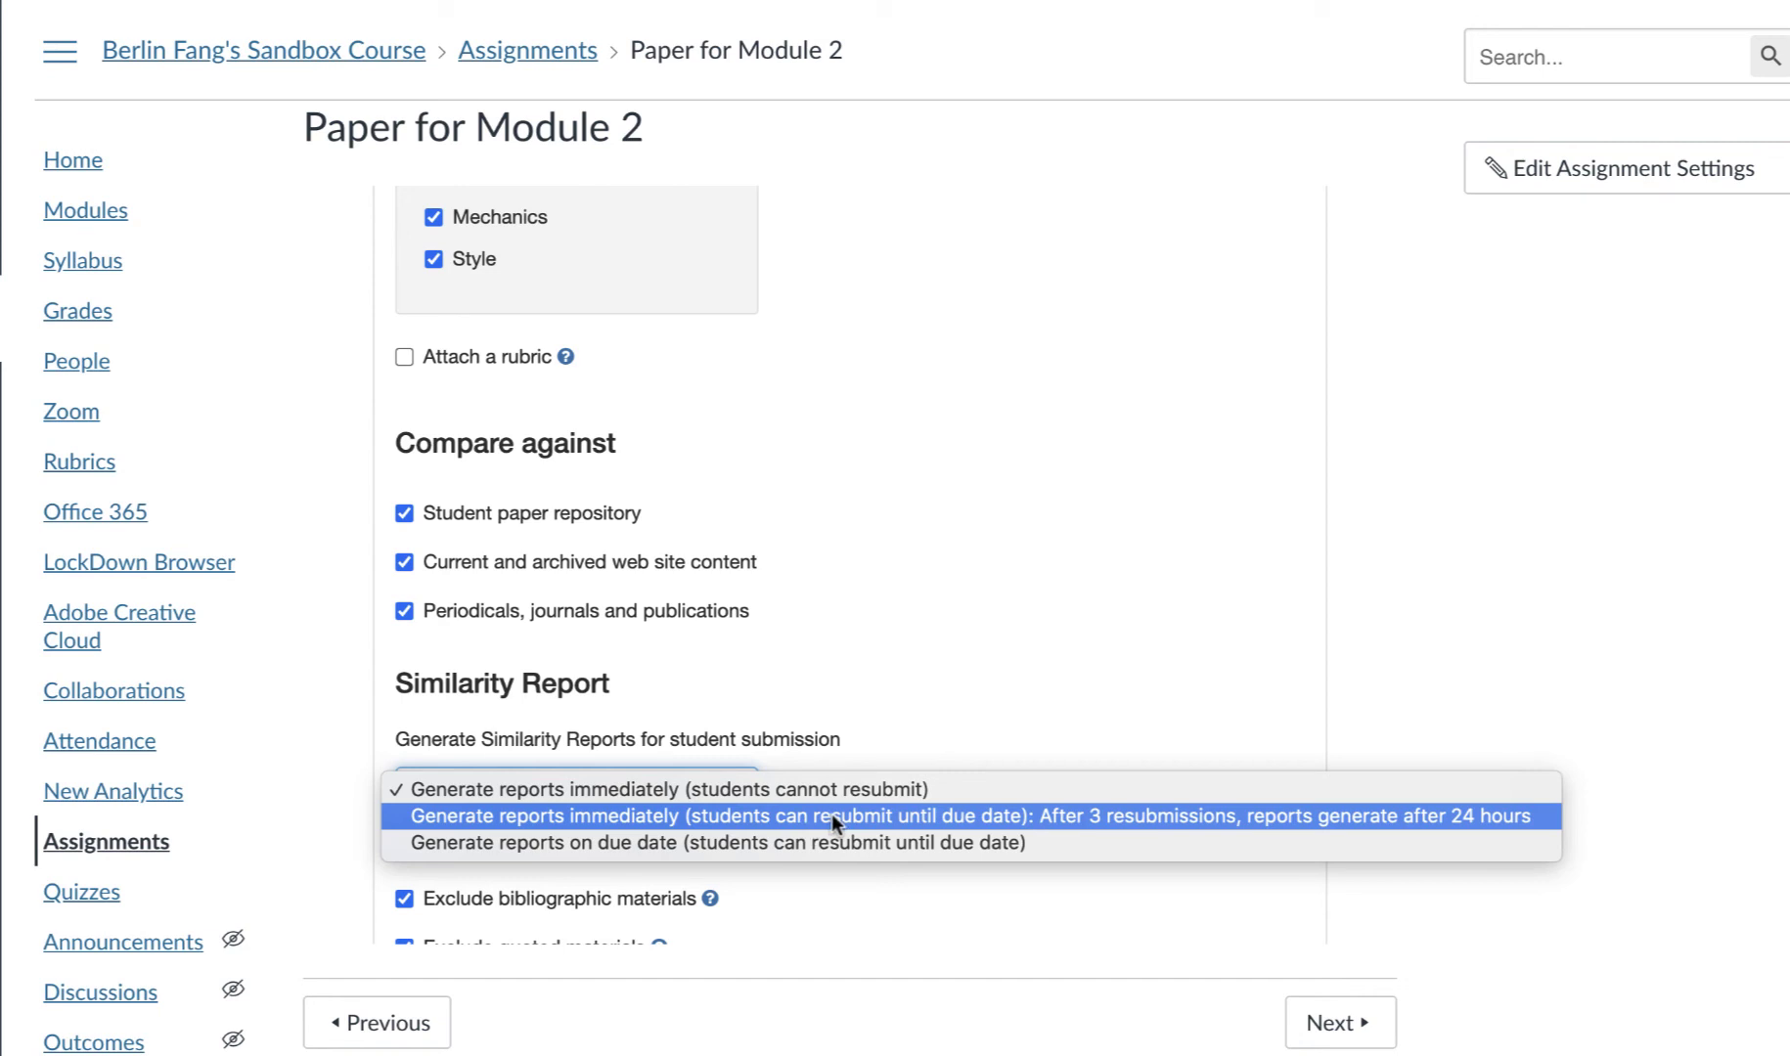
pyautogui.click(1057, 638)
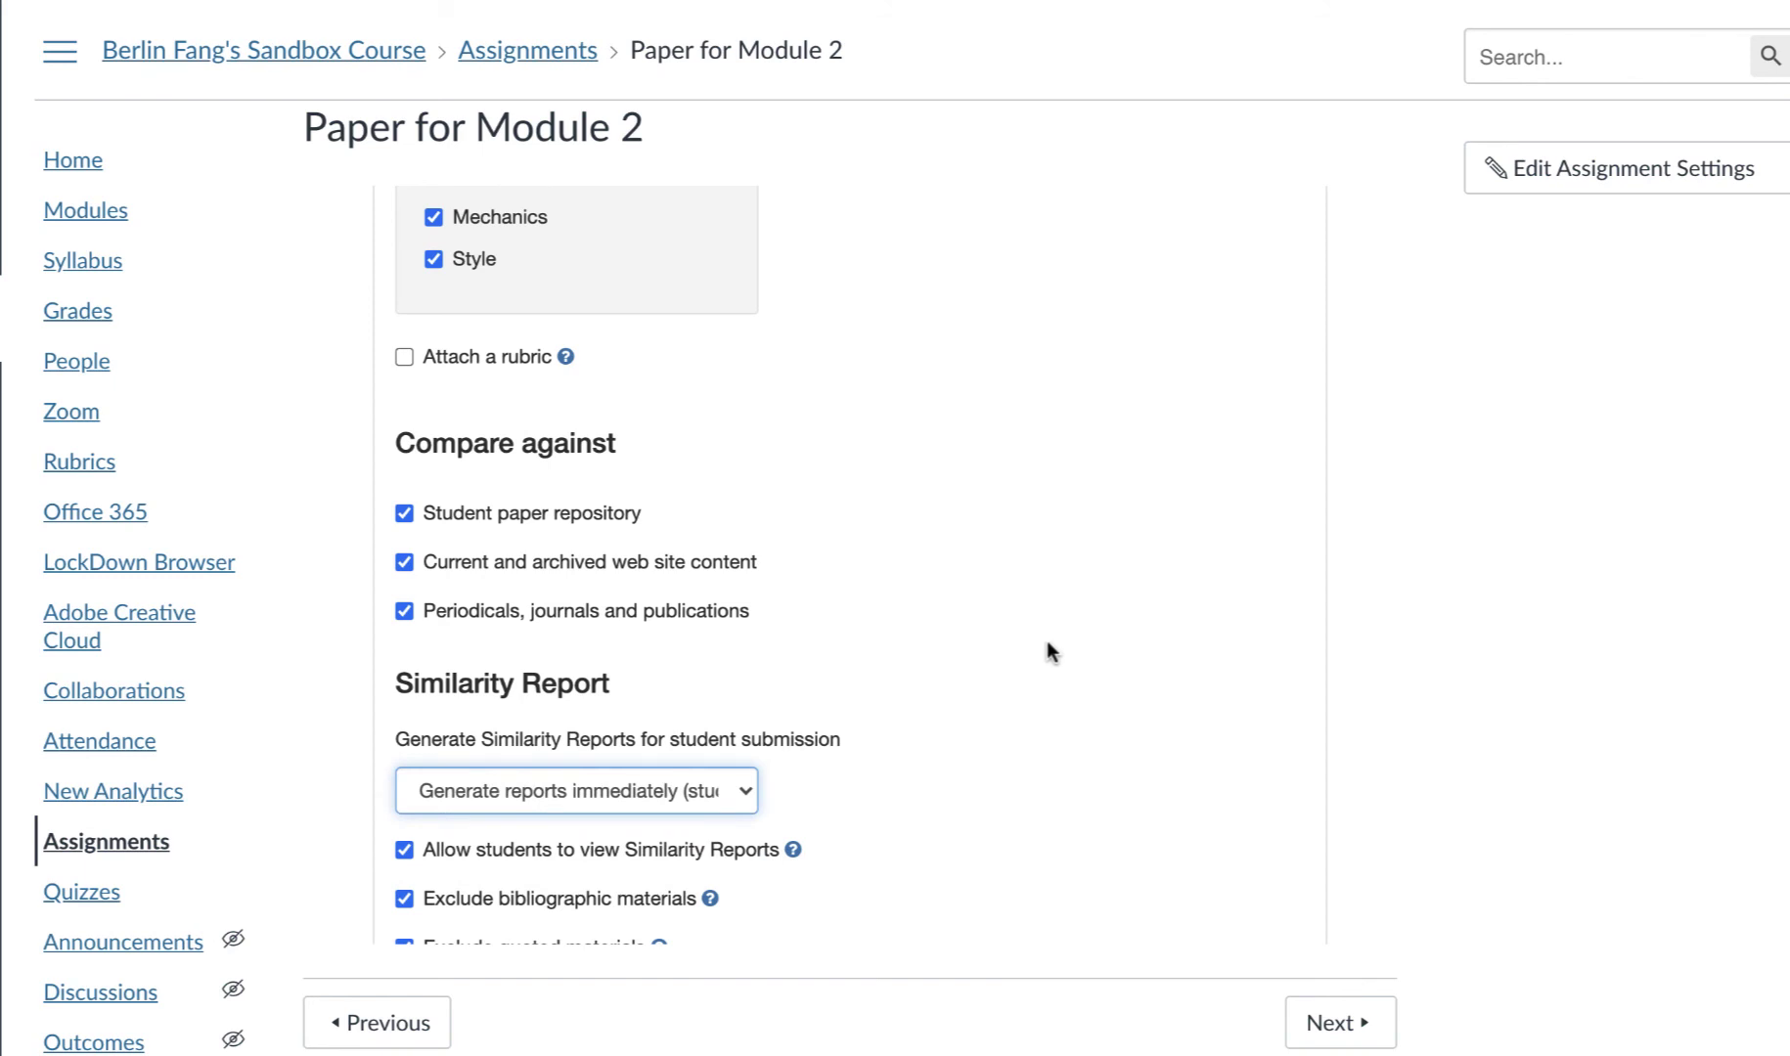
pyautogui.scroll(-3, 891, 762)
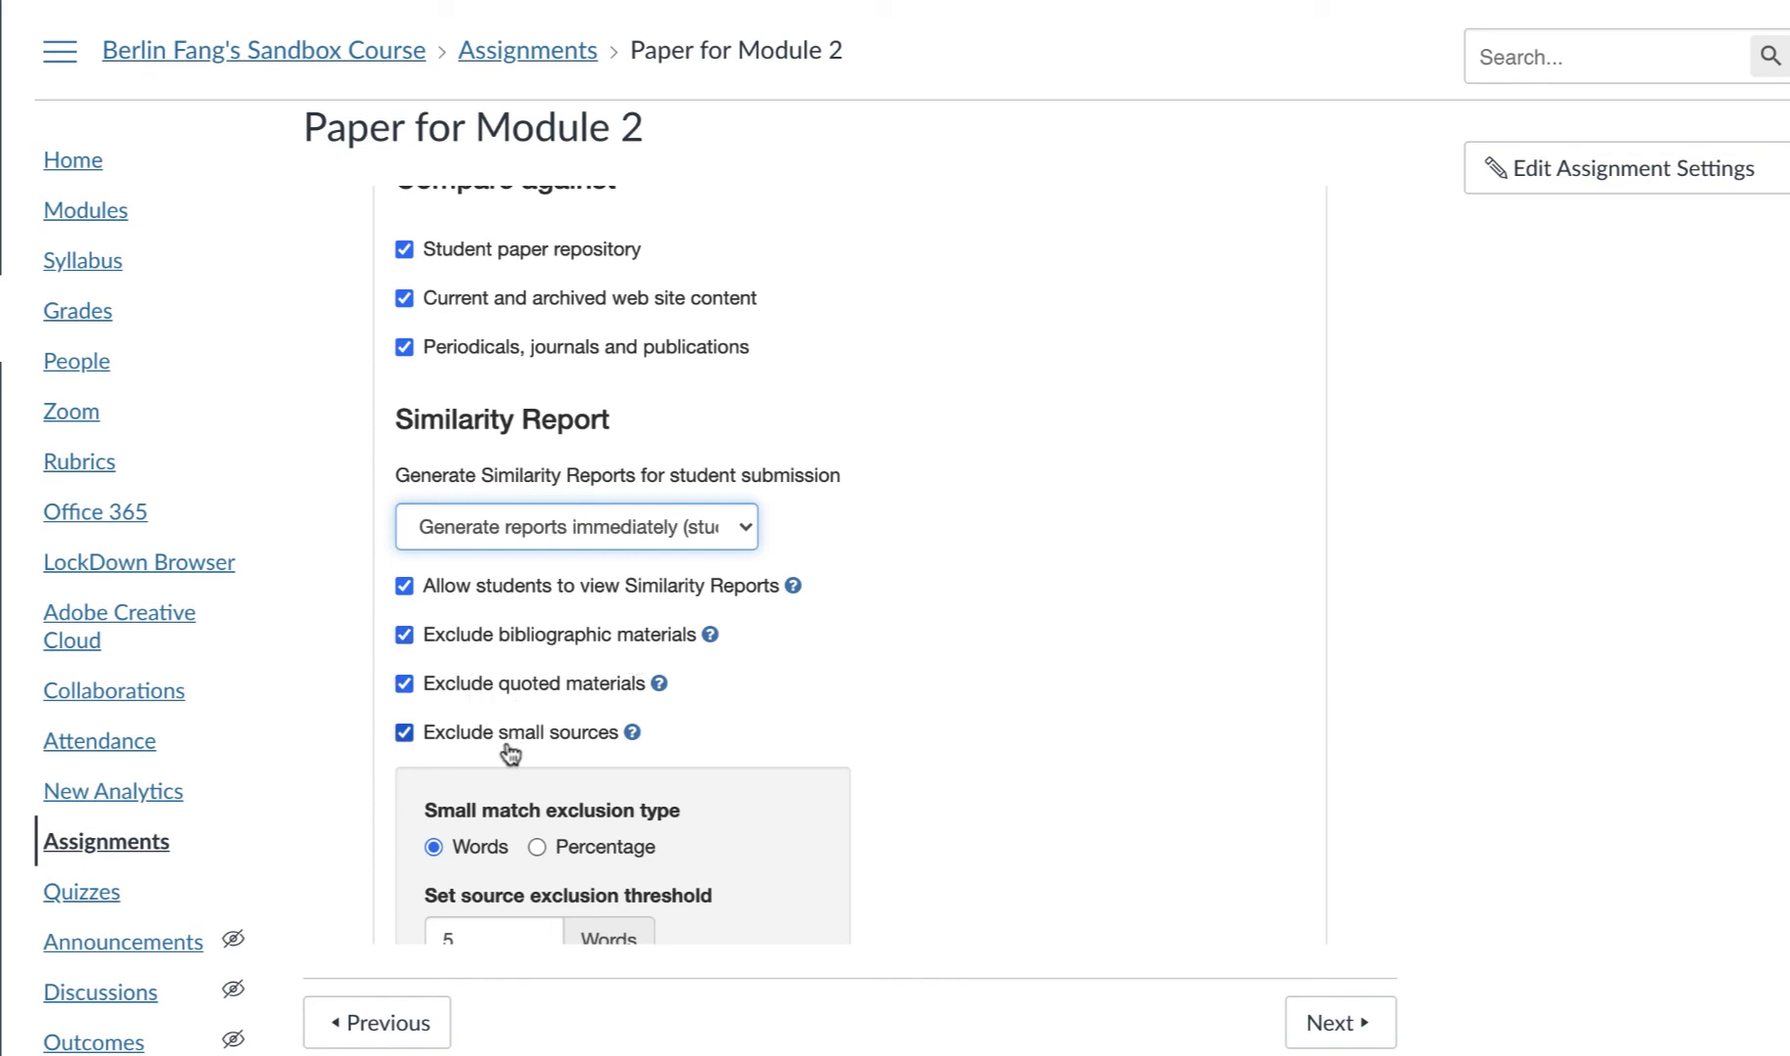
pyautogui.scroll(-1, 617, 769)
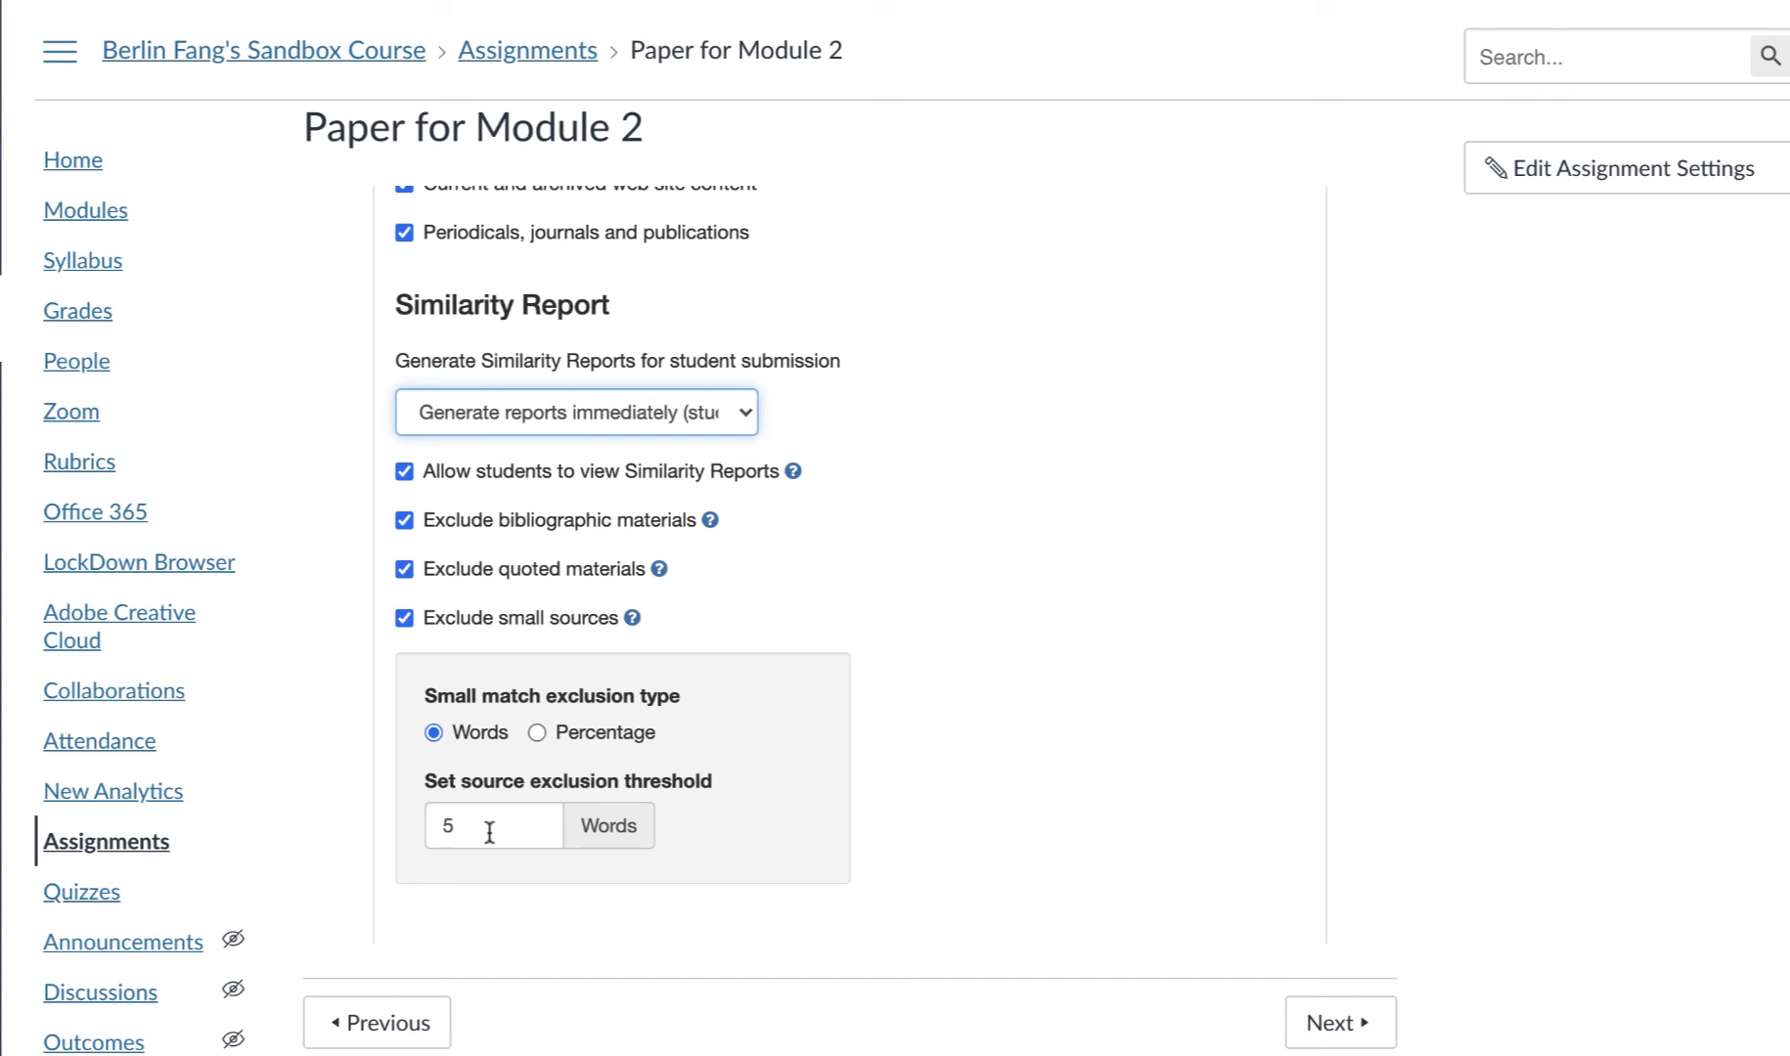
pyautogui.scroll(-2, 489, 830)
pyautogui.scroll(-1, 522, 668)
# Check 'Save these settings for future use' and submit the Turnitin settings.
pyautogui.click(403, 732)
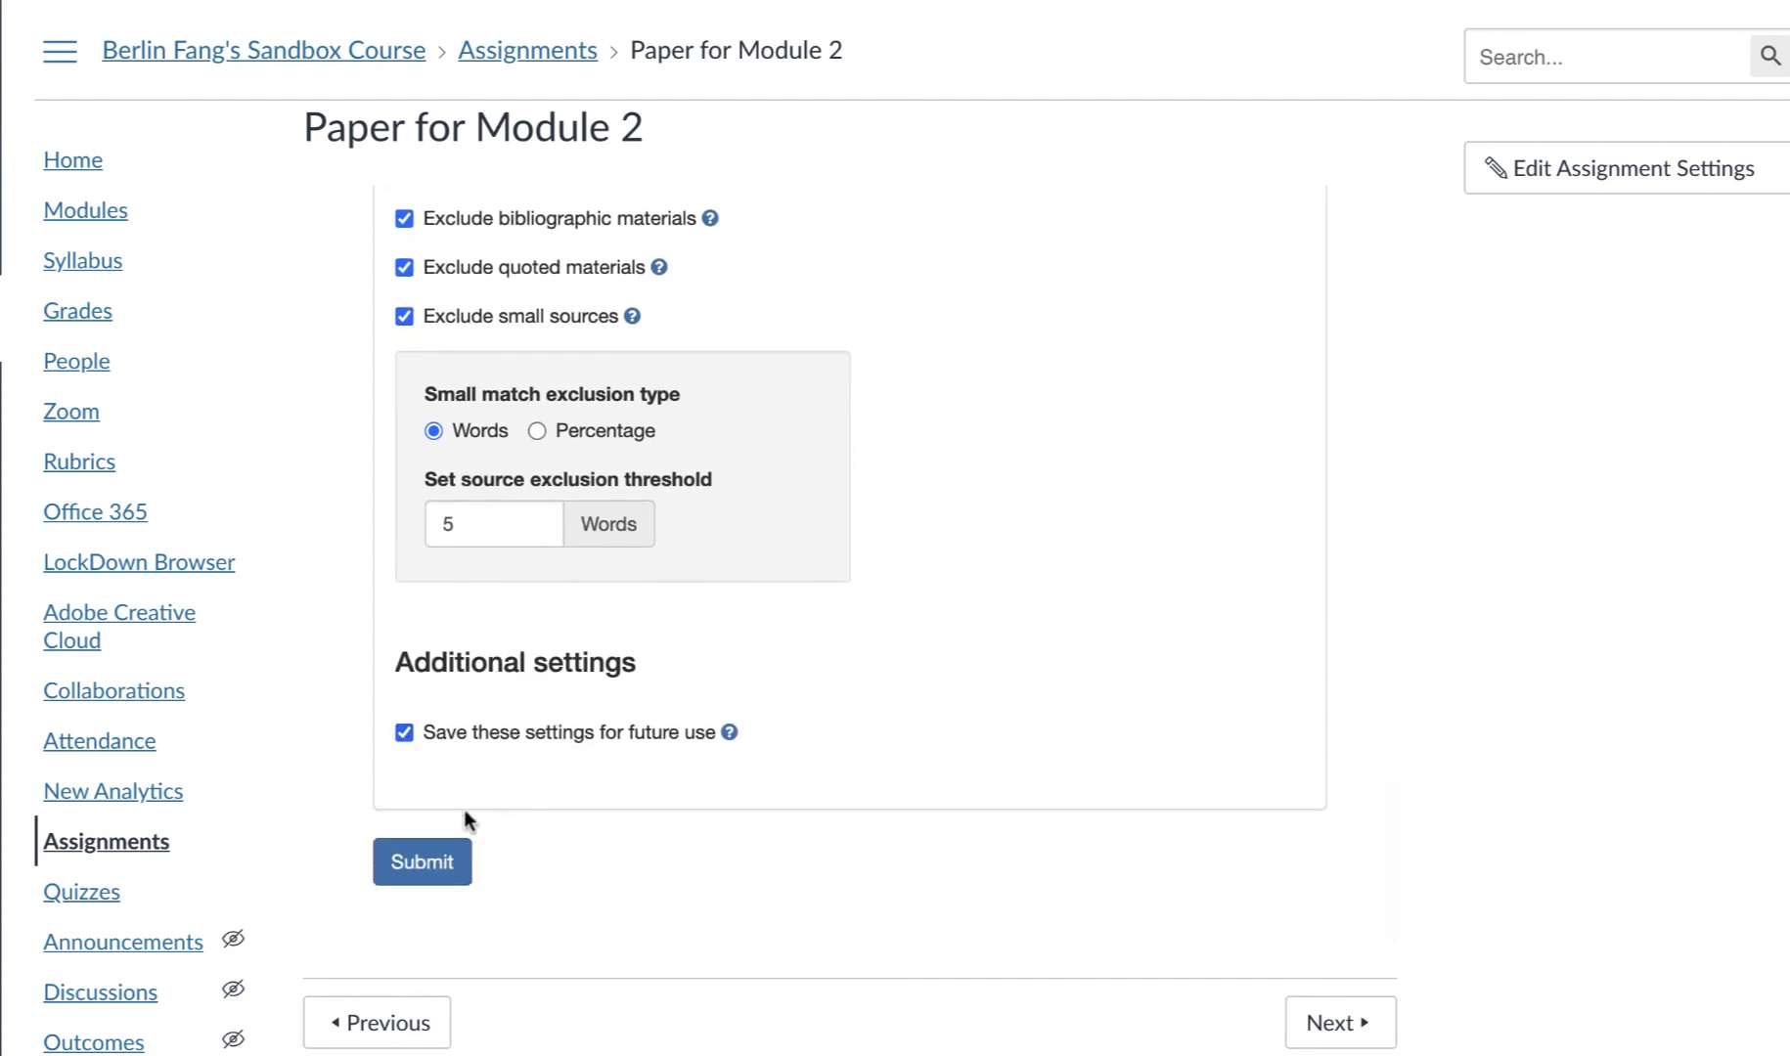
pyautogui.click(431, 861)
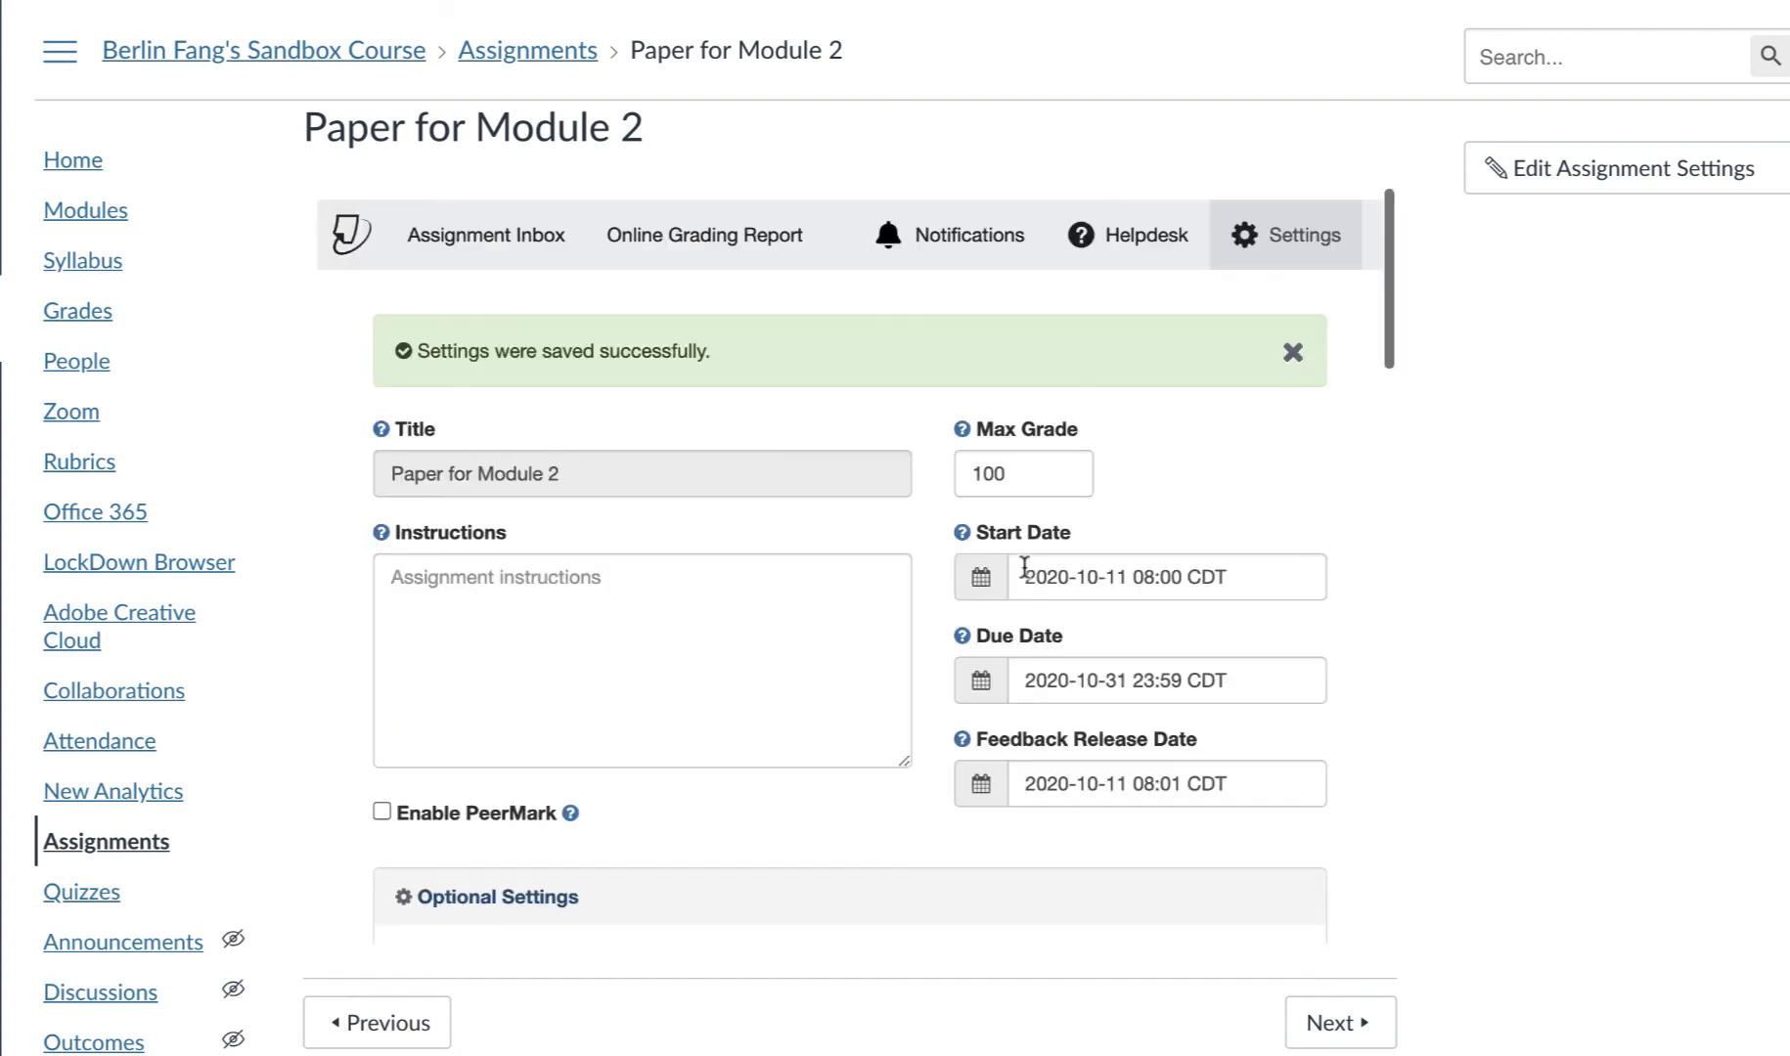
pyautogui.scroll(-1, 734, 725)
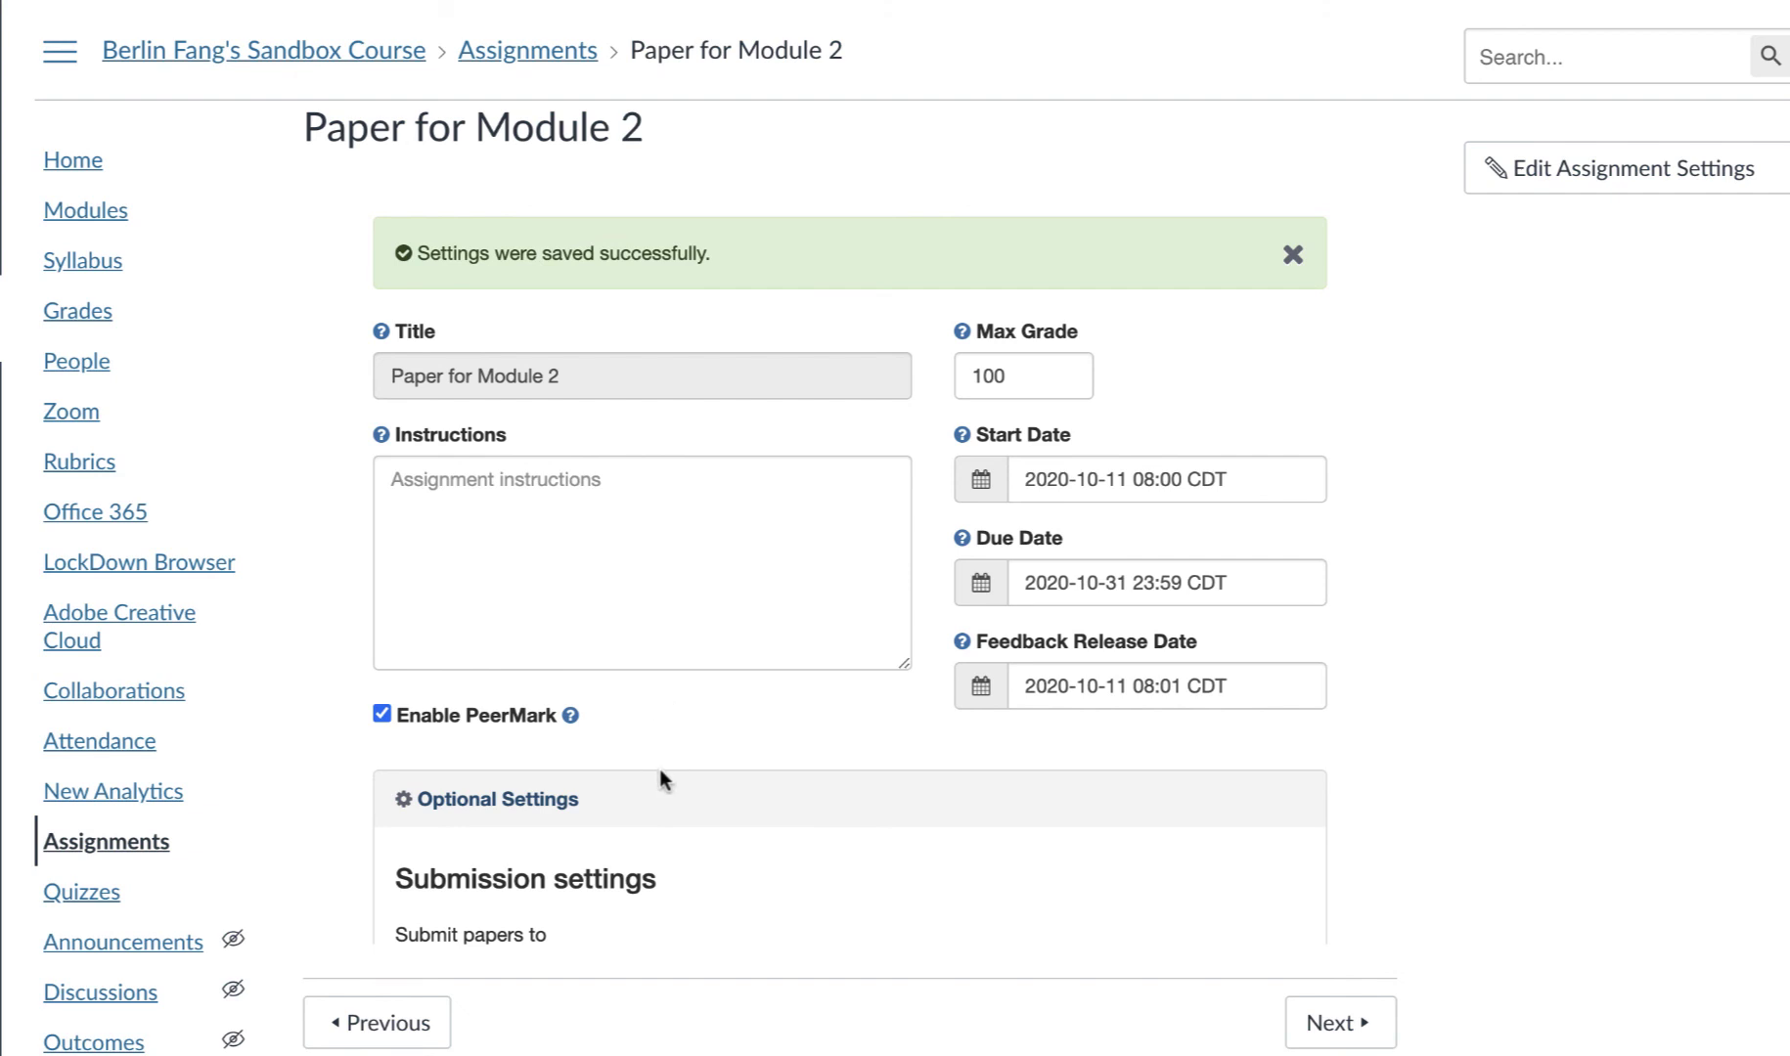
pyautogui.scroll(-2, 658, 769)
pyautogui.scroll(-5, 731, 685)
pyautogui.scroll(-3, 734, 751)
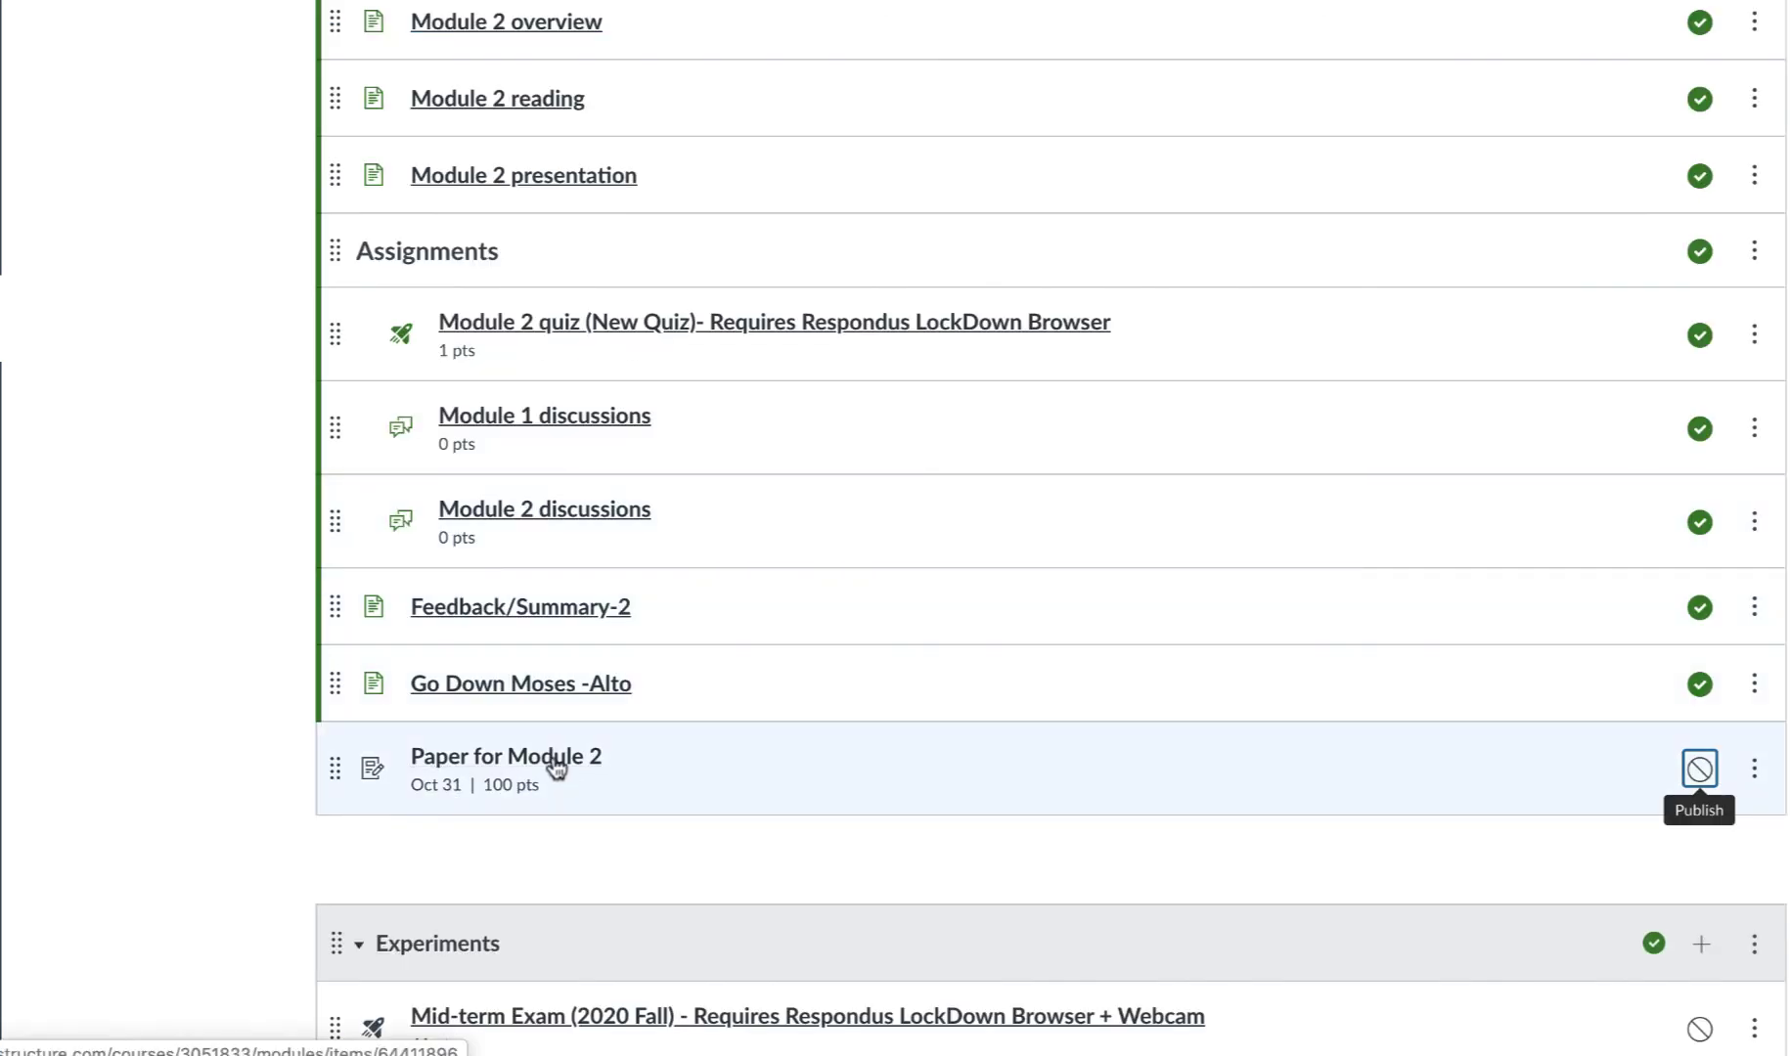
# Publish Paper for Module 2, then open the Peermark Assignment from Modules.
pyautogui.click(1700, 773)
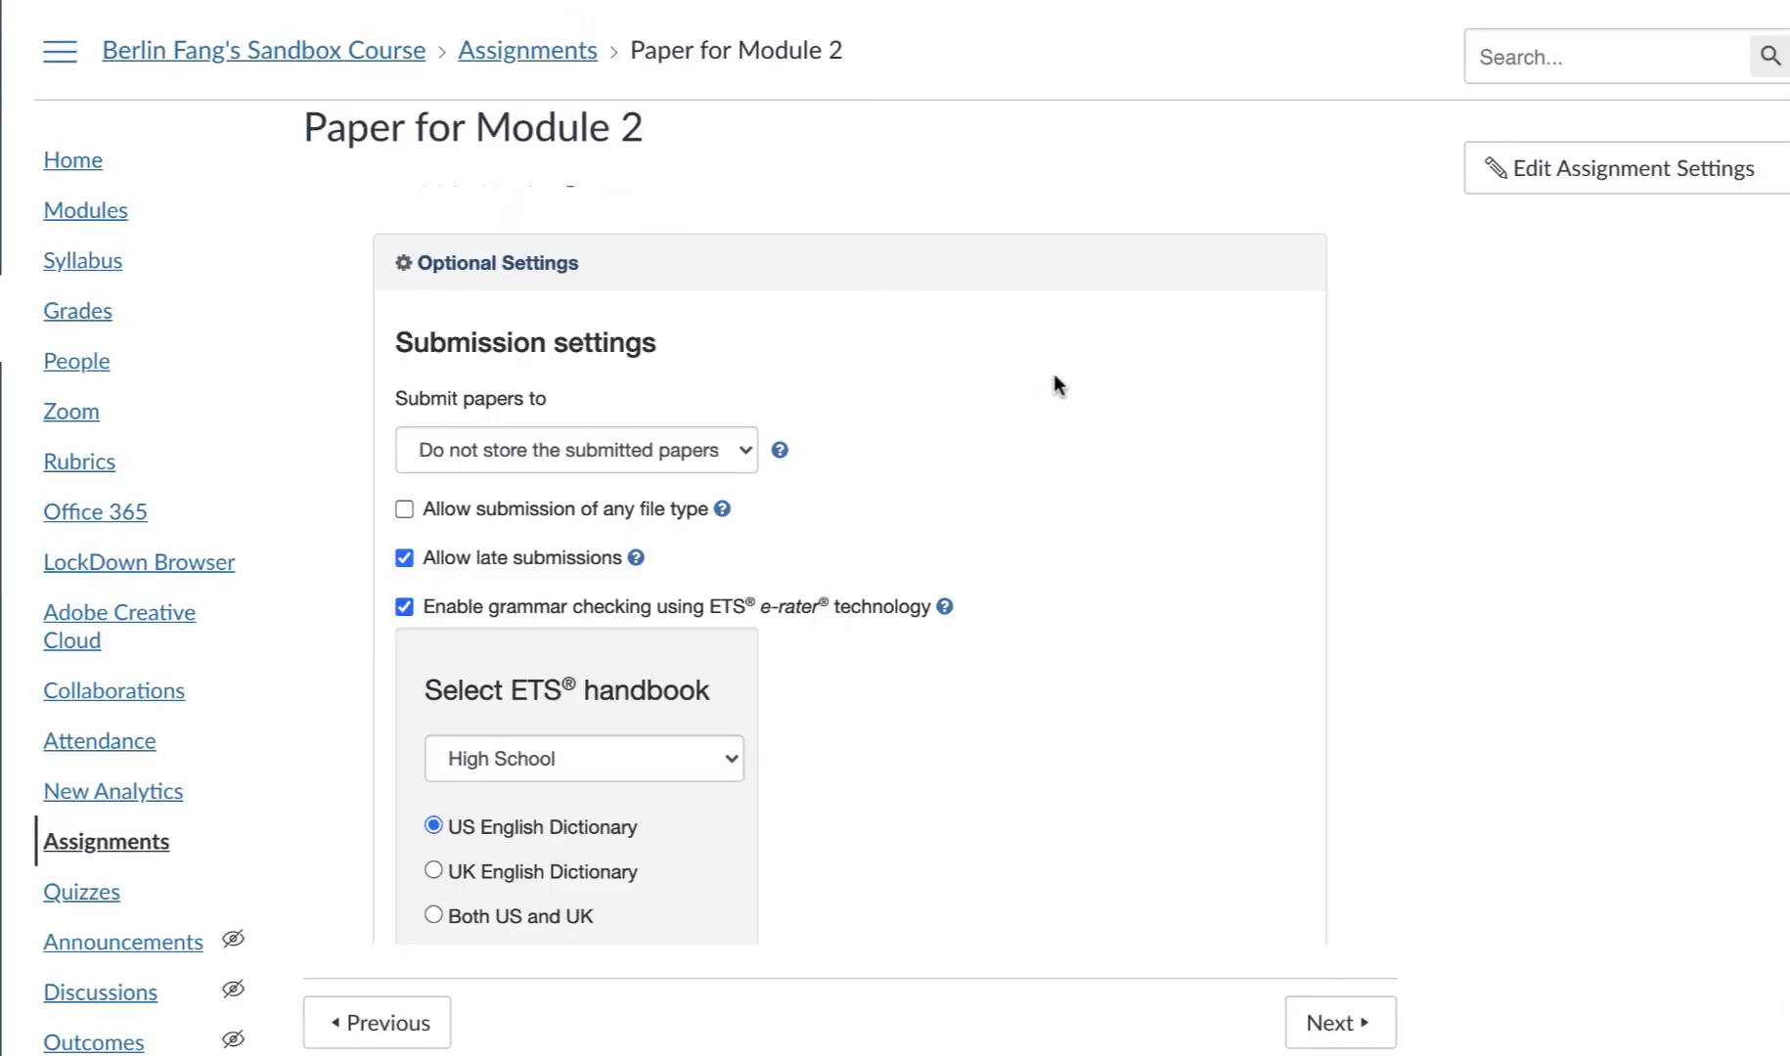
pyautogui.click(74, 217)
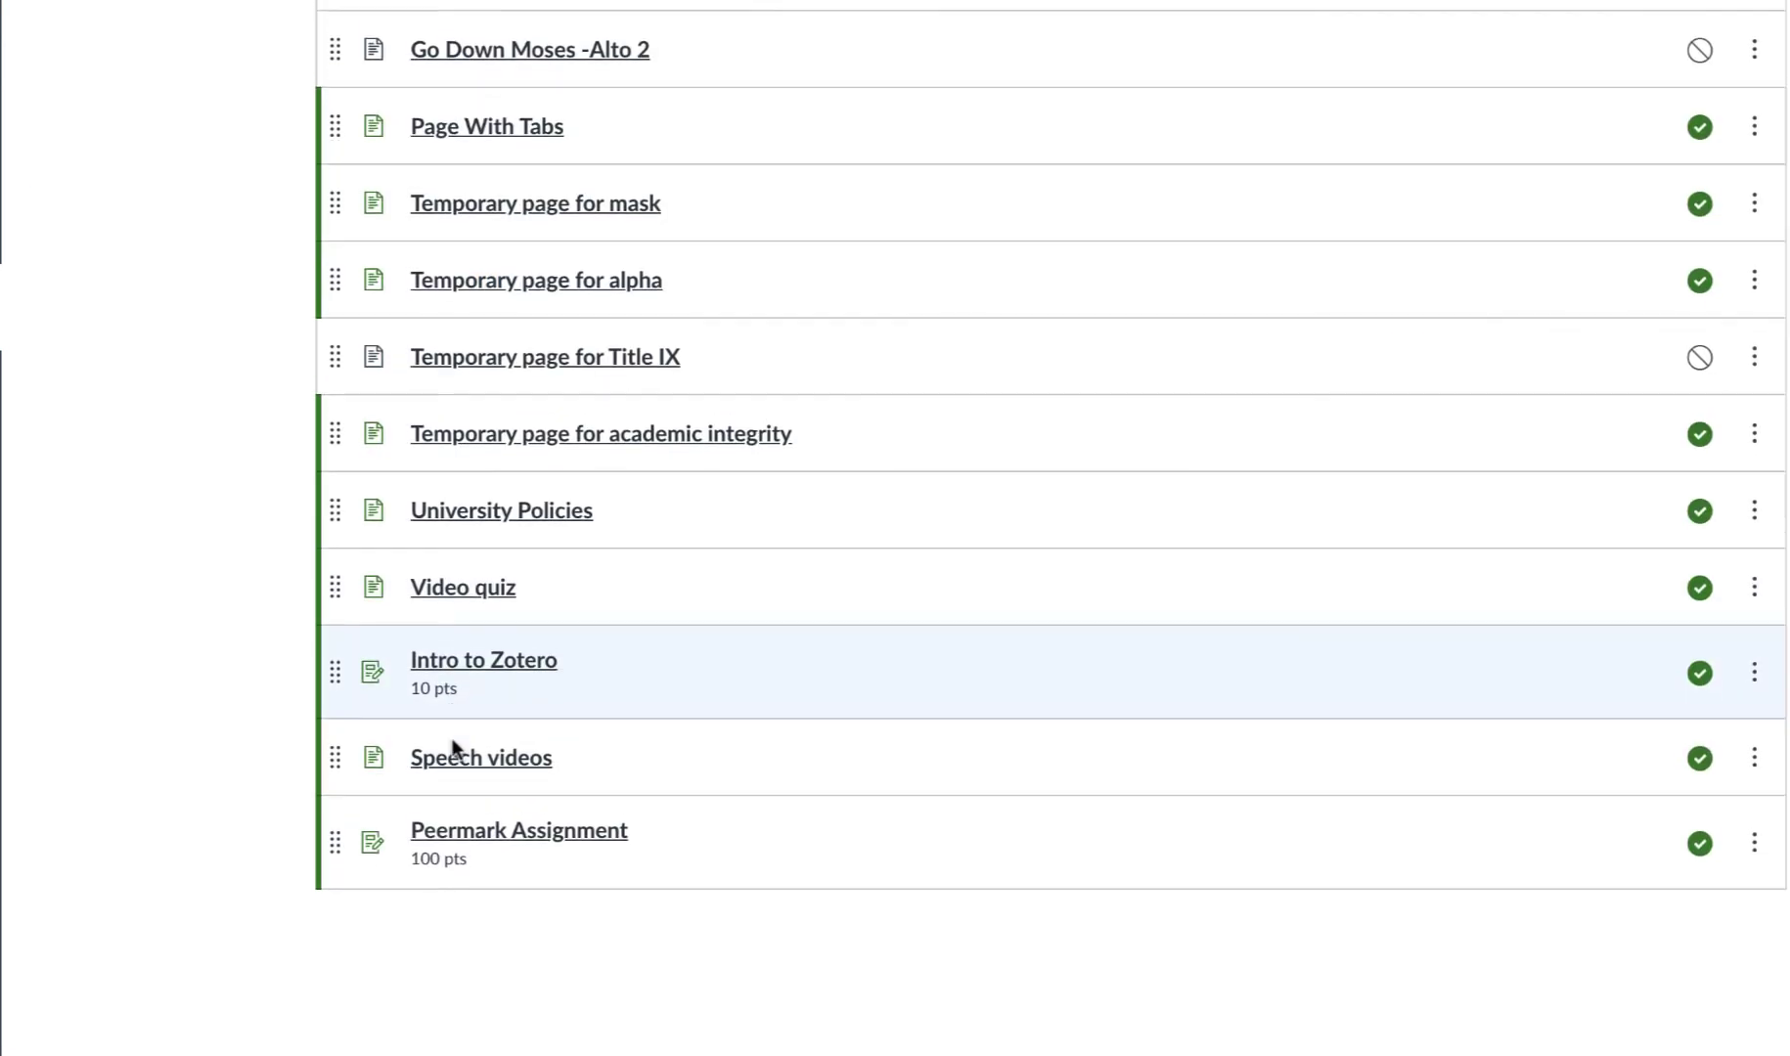
pyautogui.click(464, 845)
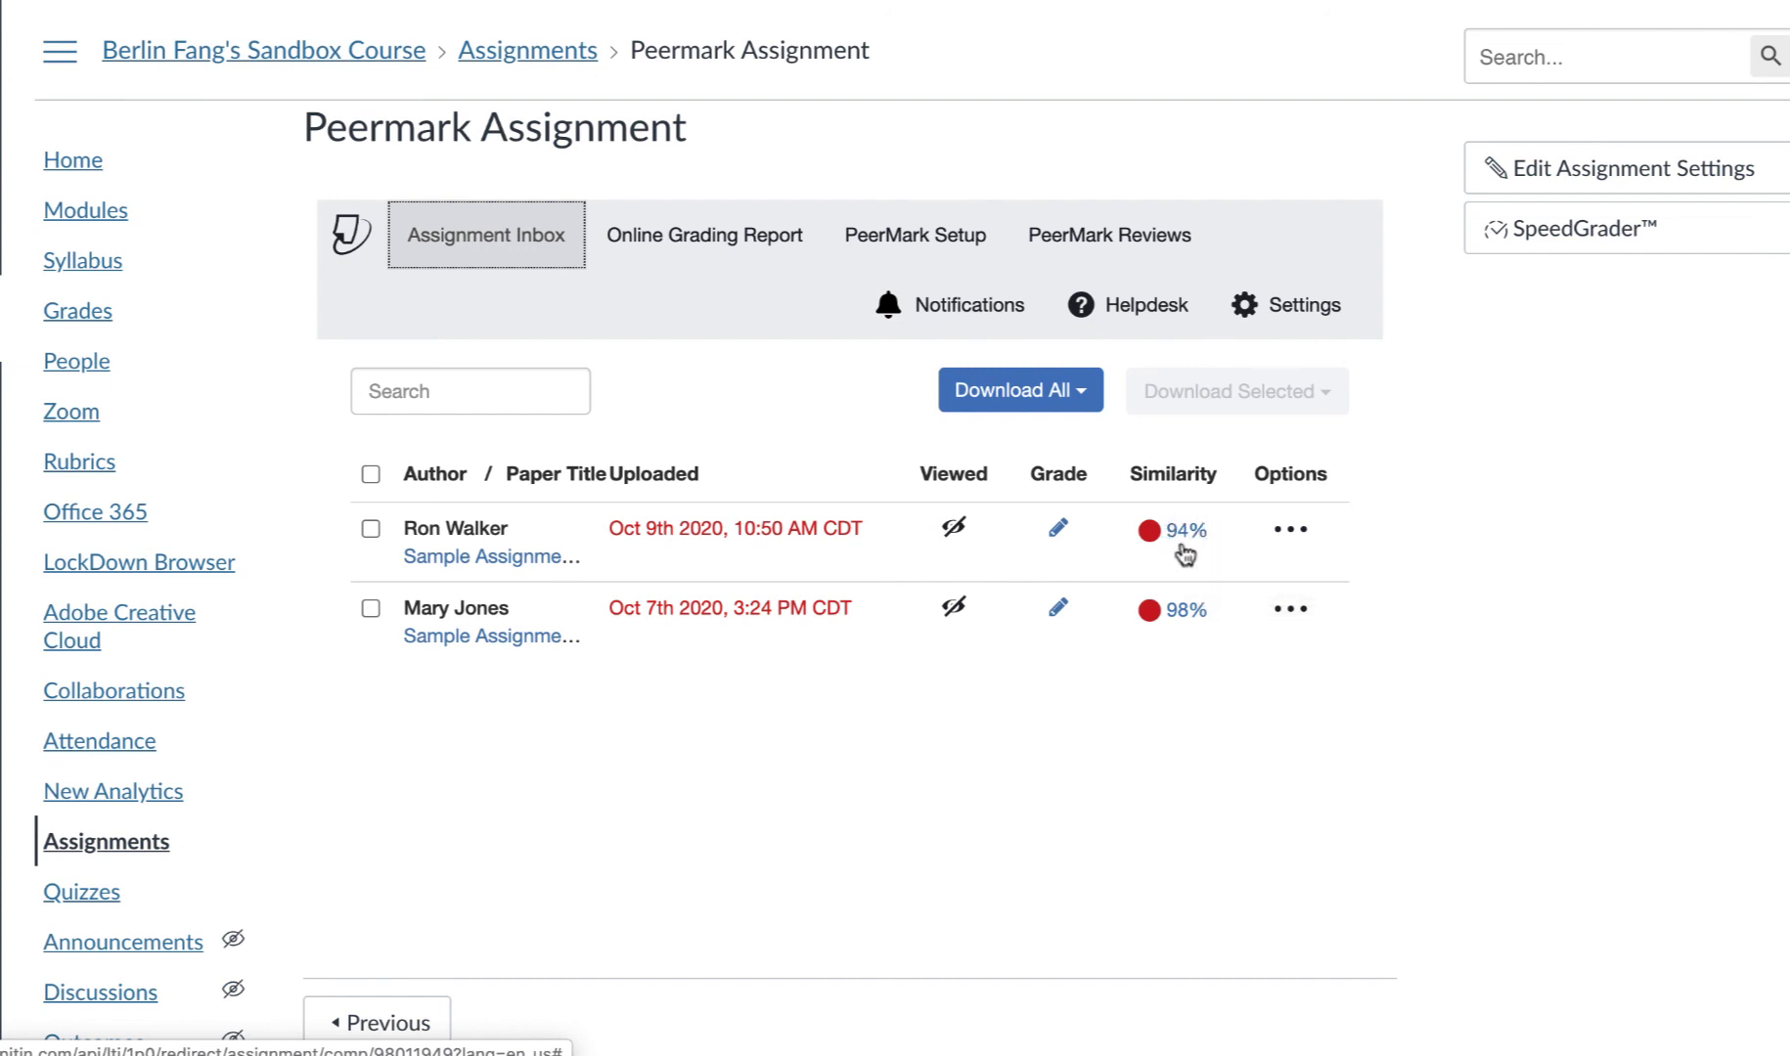
# Open the first student's paper, view its 94% similarity overview, then e-rater feedback.
pyautogui.click(456, 556)
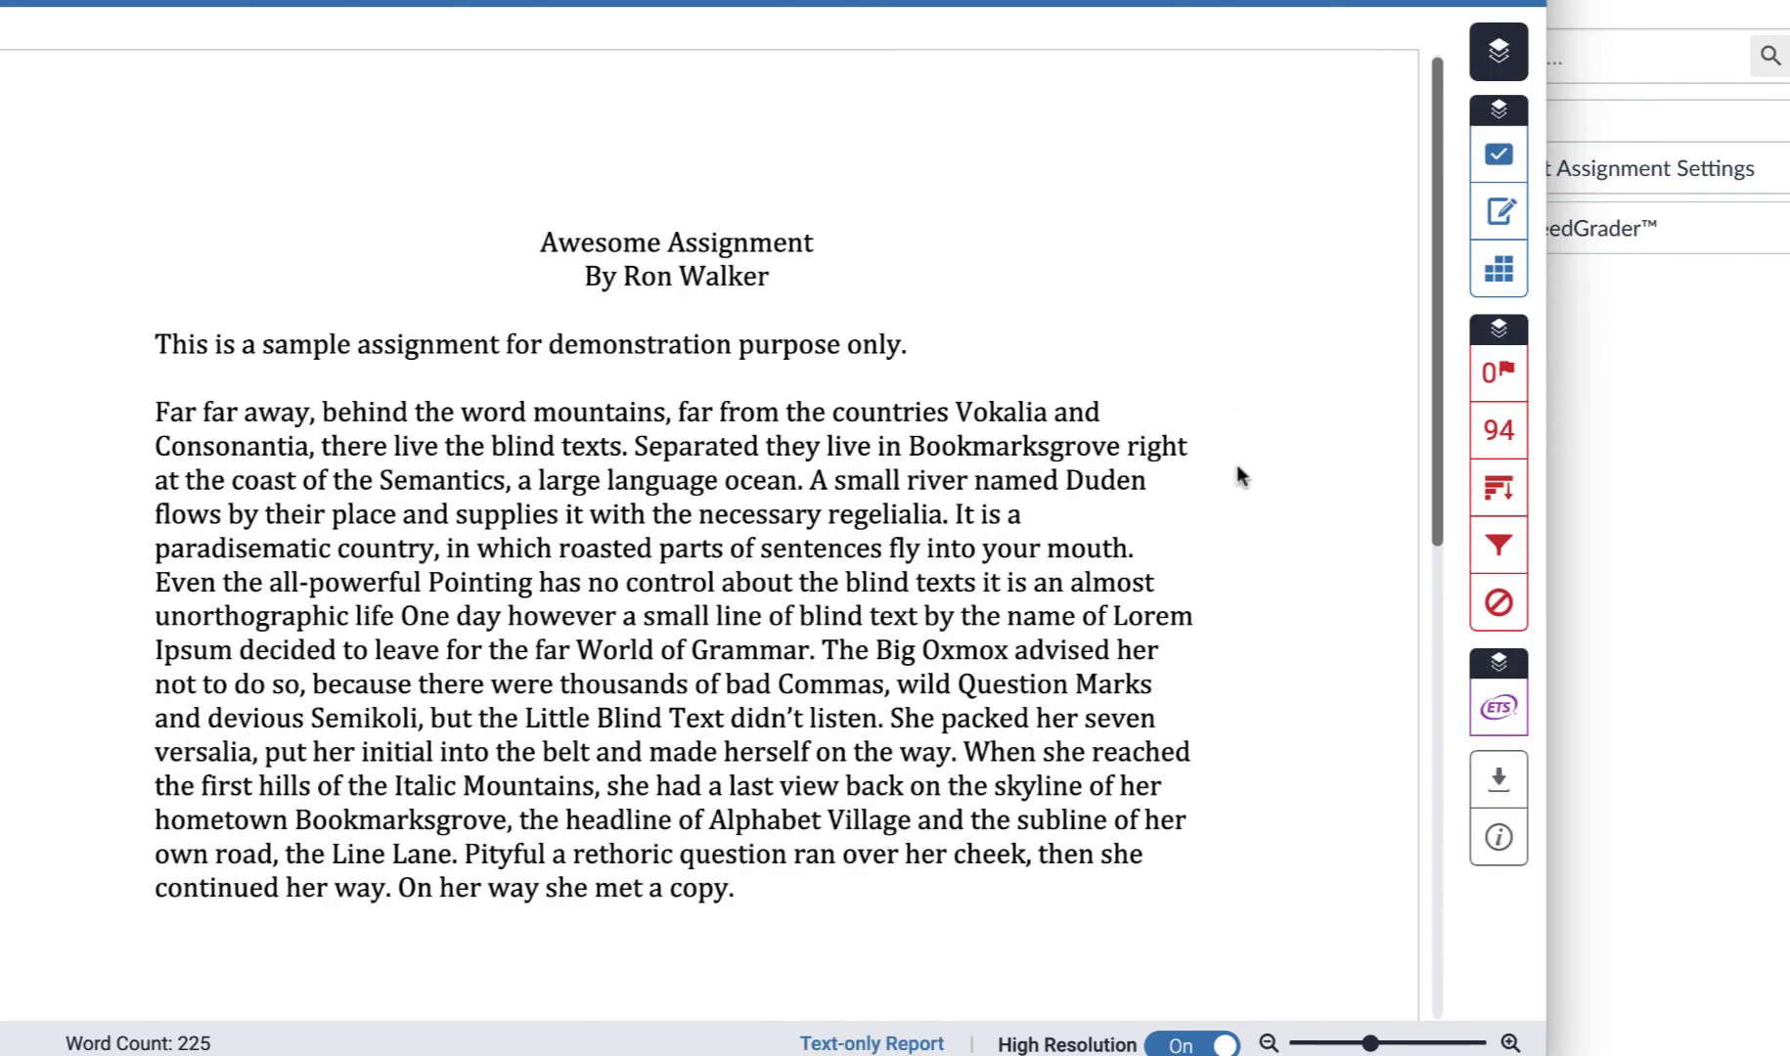
pyautogui.click(1489, 433)
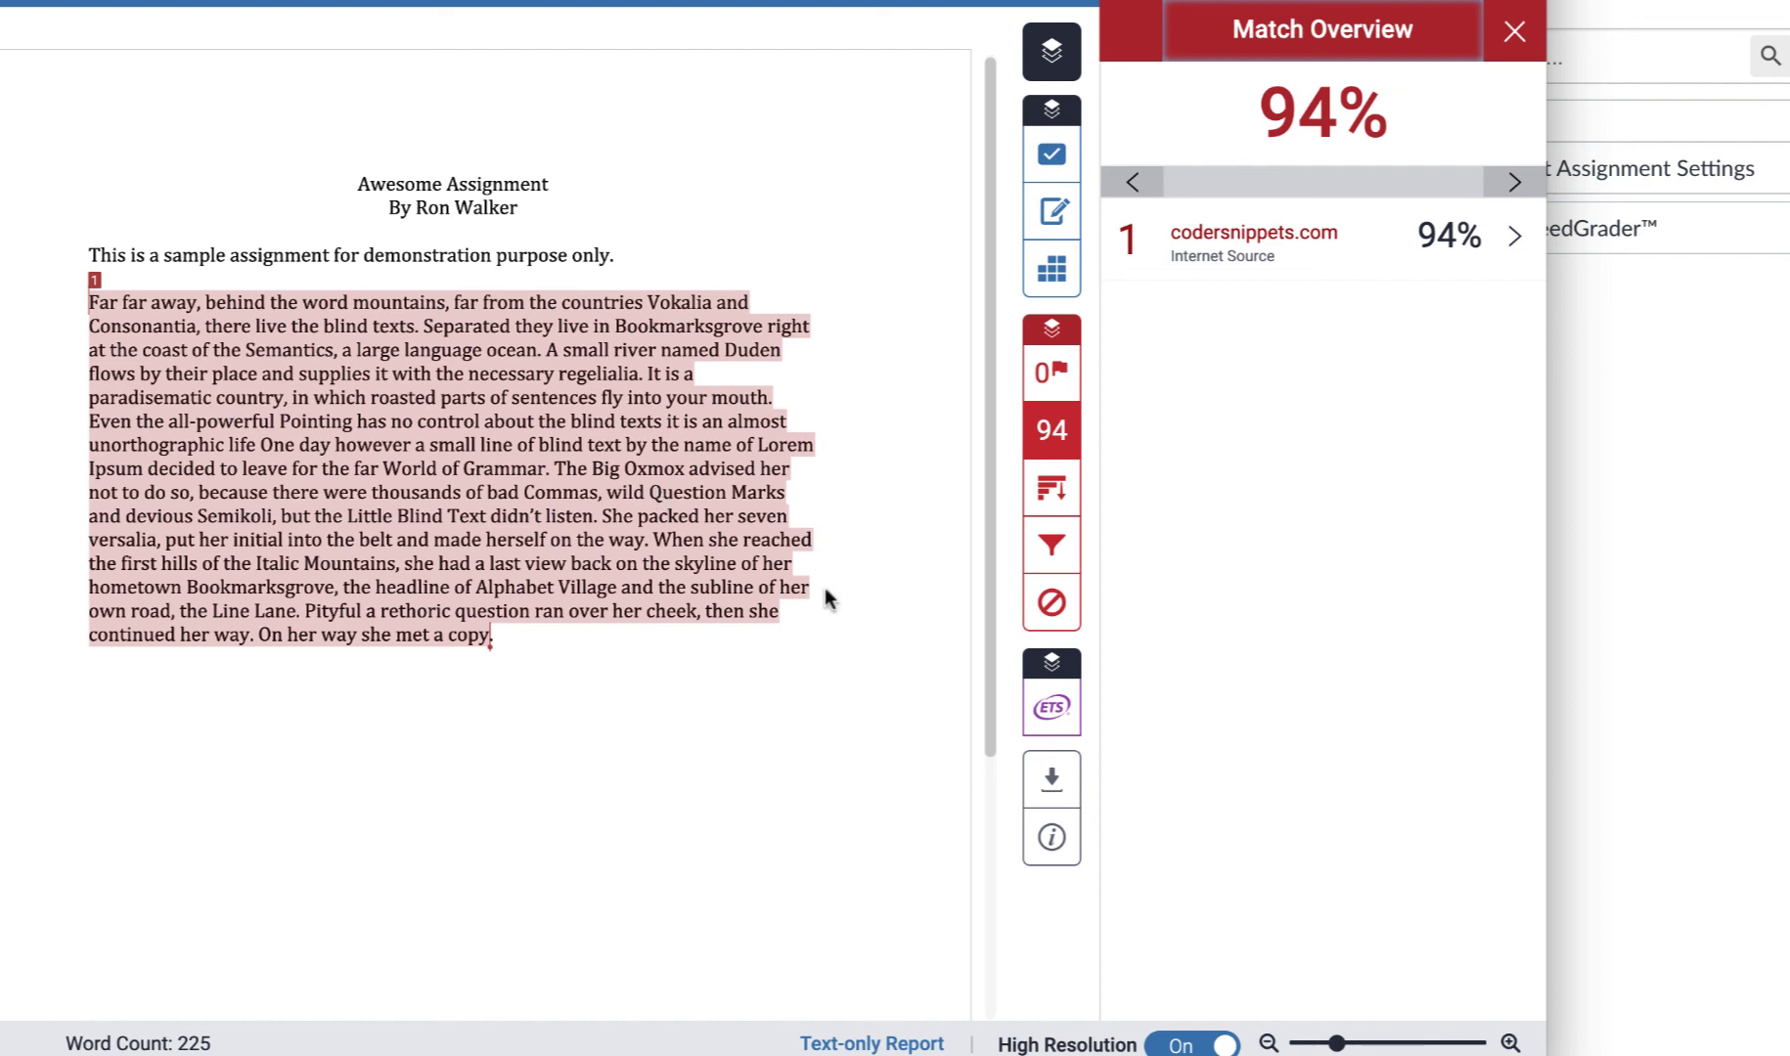
pyautogui.click(1050, 711)
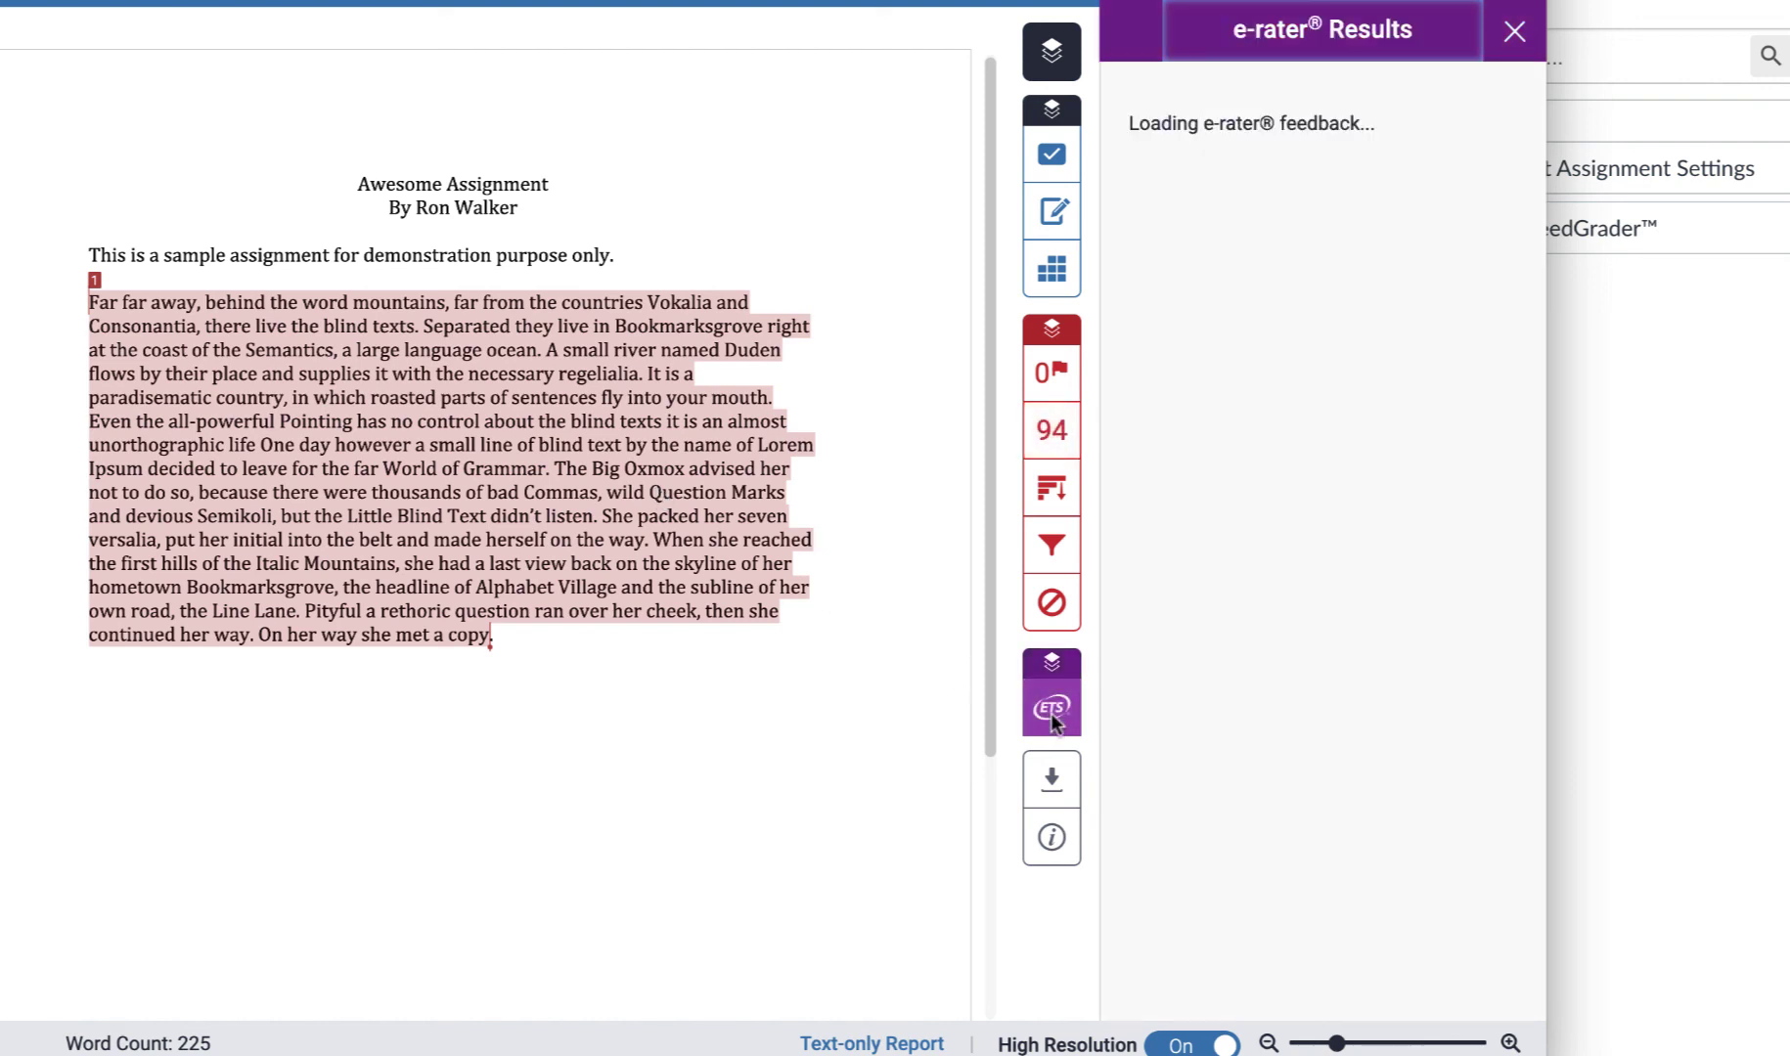